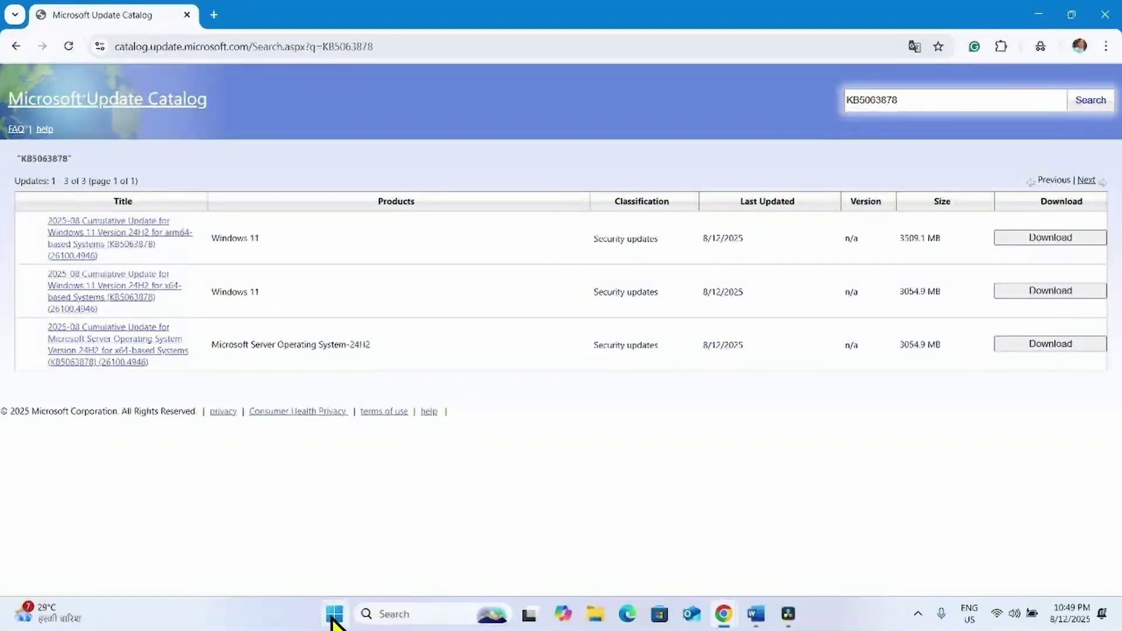
Check System > About shows a 64-bit operating system on an x64-based processor, then close Settings.
click(335, 614)
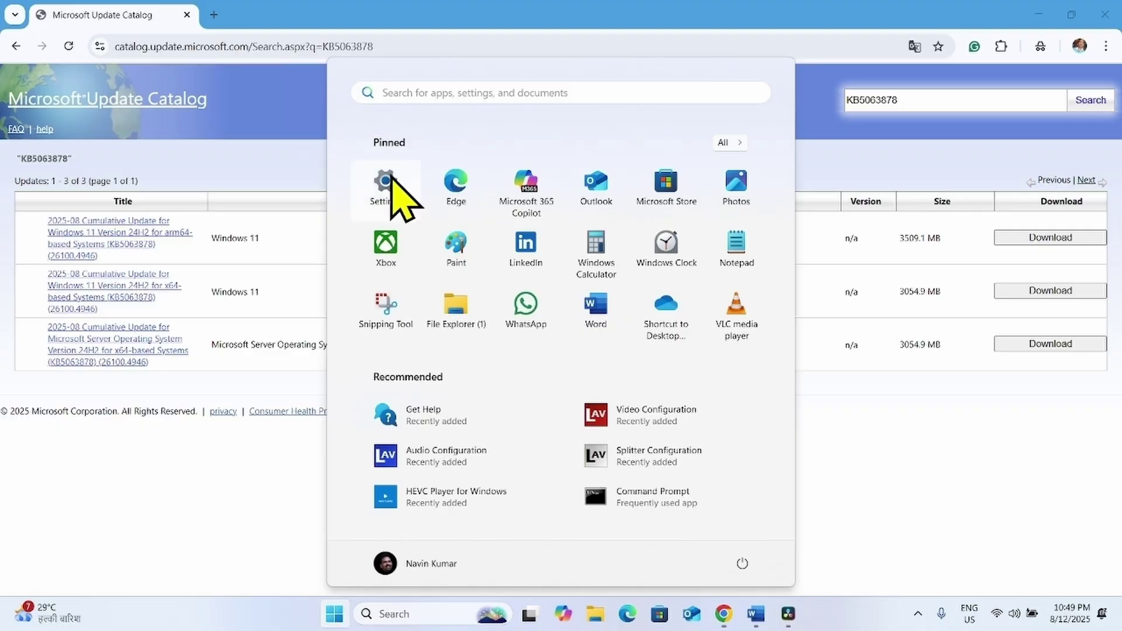
click(386, 186)
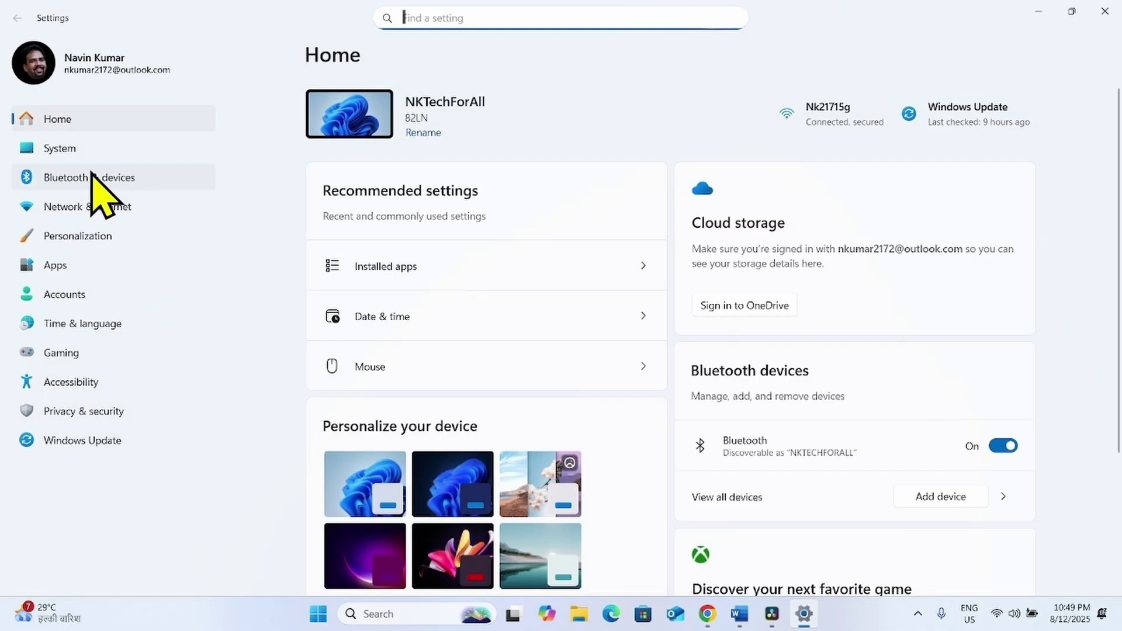
click(65, 153)
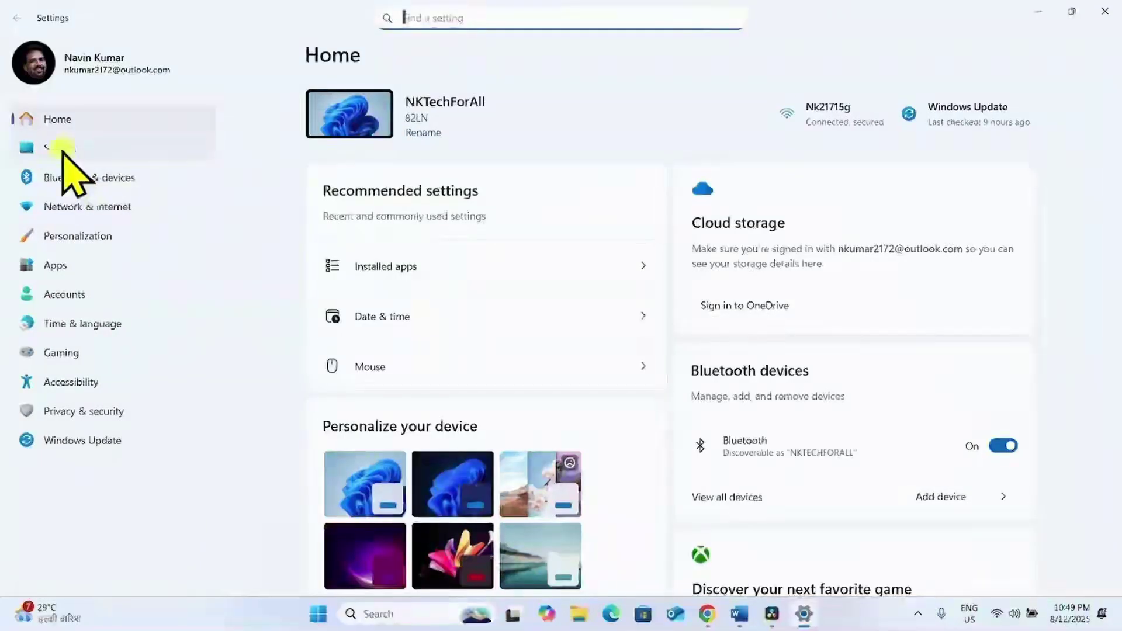
scroll(529, 397, down, 8)
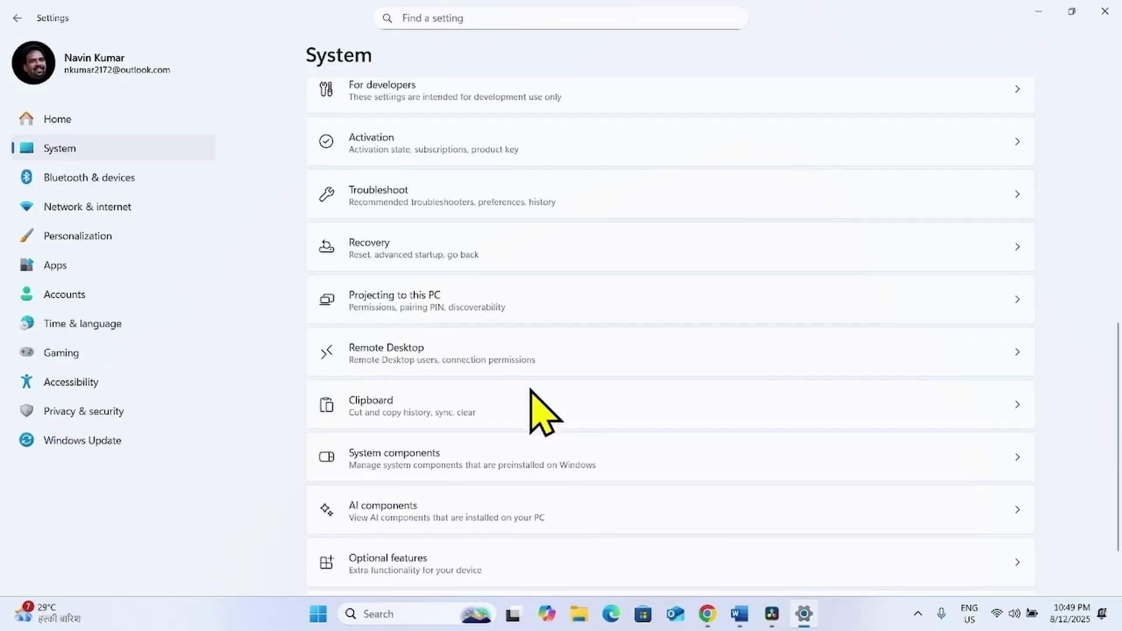
scroll(530, 390, down, 2)
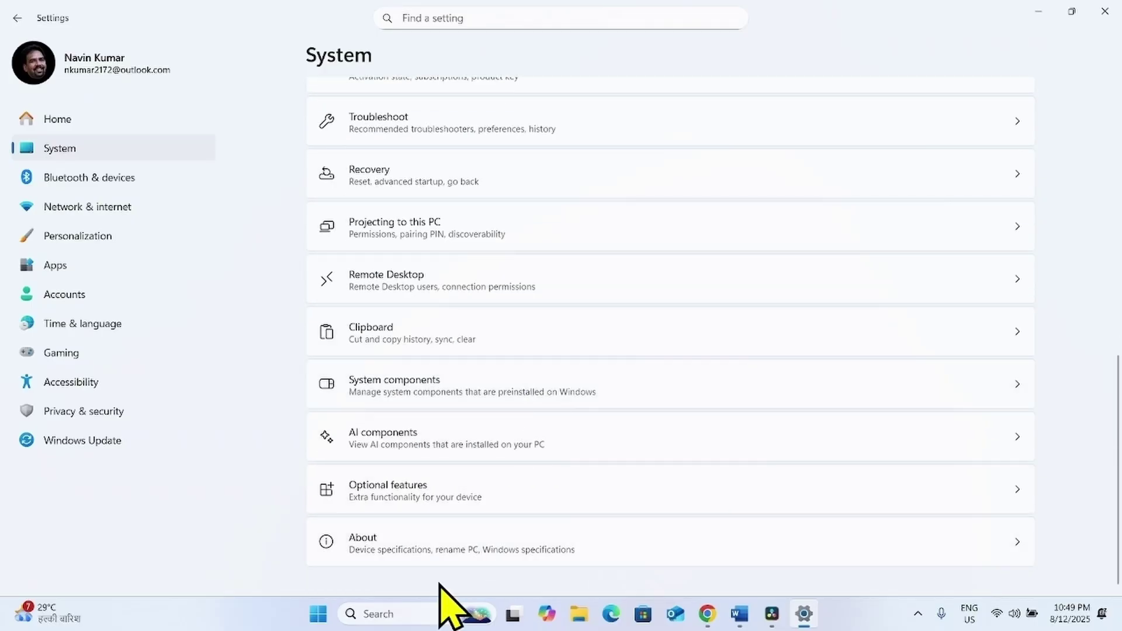
click(403, 551)
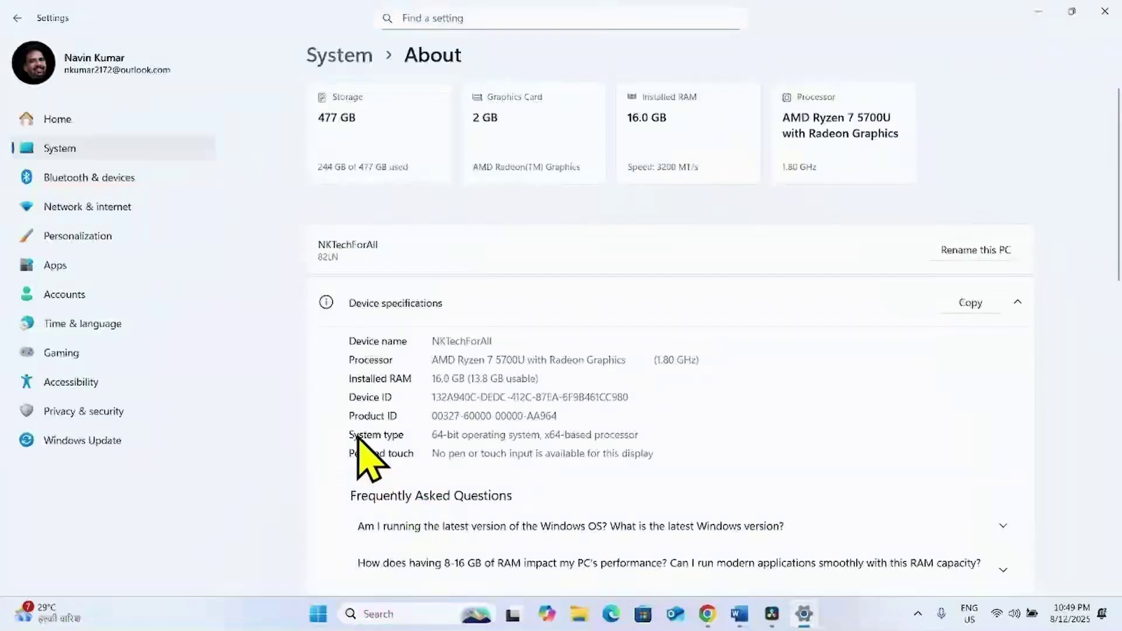
drag(432, 435, 666, 435)
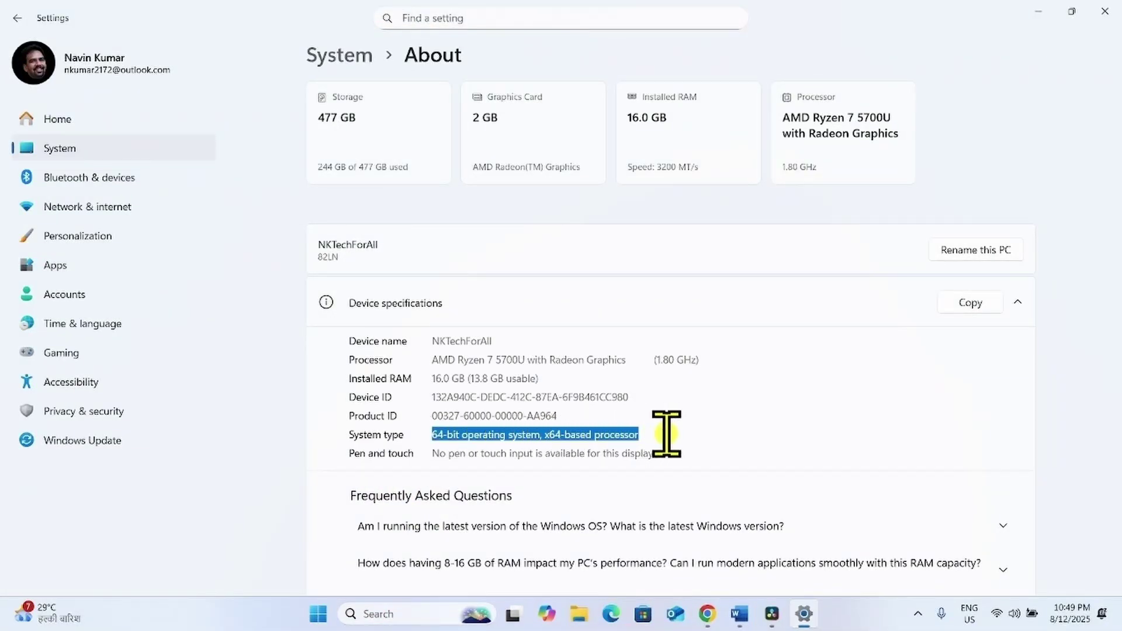
click(666, 435)
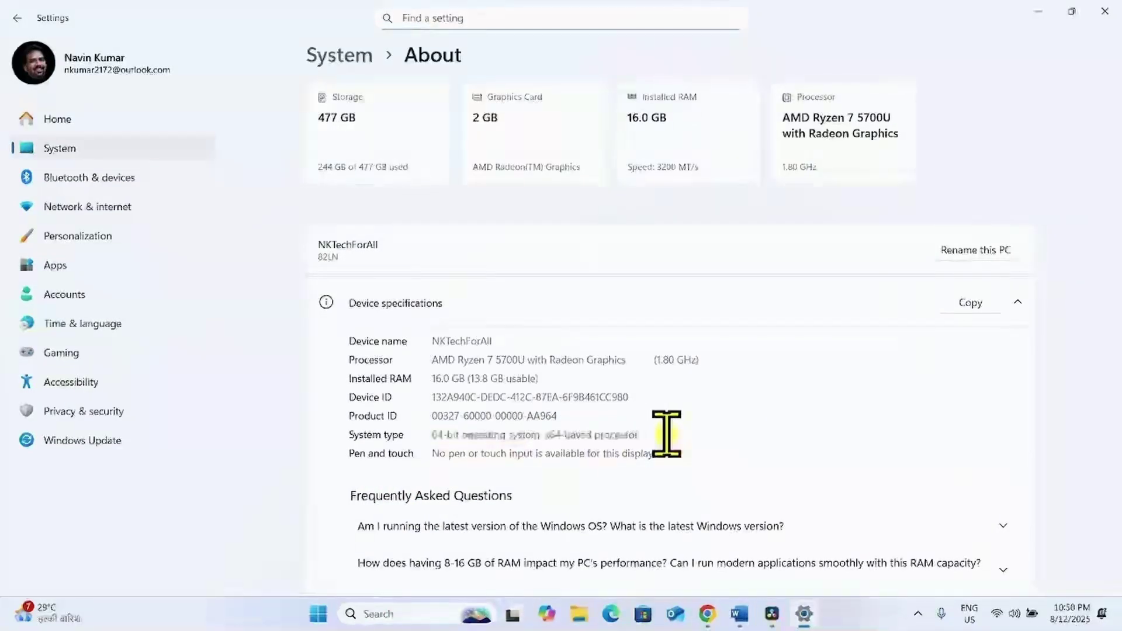
click(1105, 12)
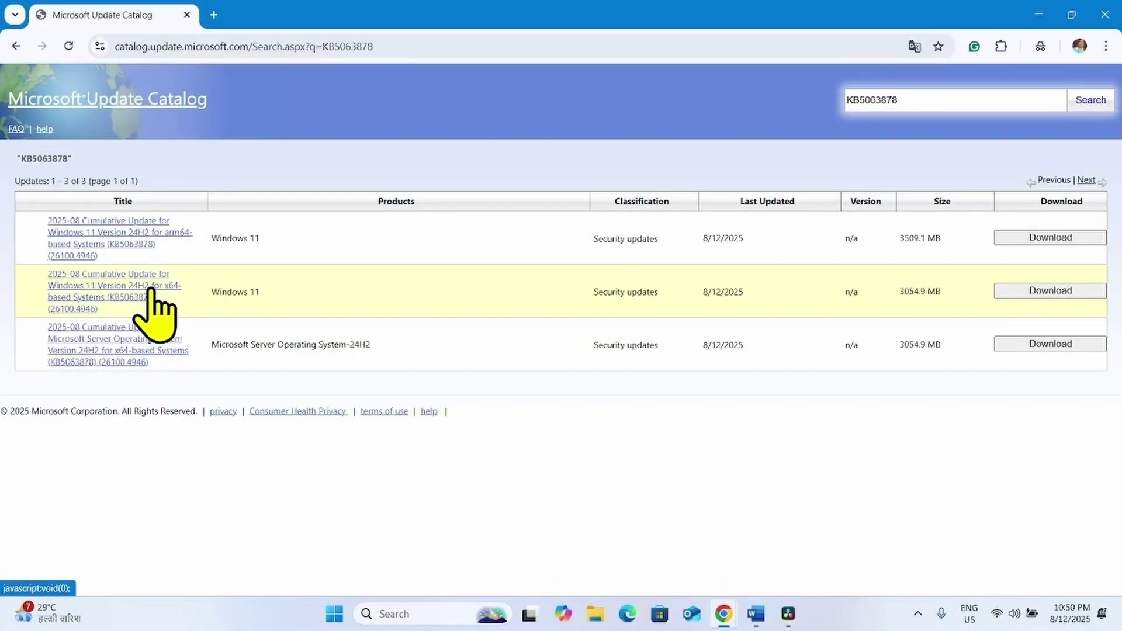
Download the KB5063878 and KB5043080 x64 .msu files, verify the downloads, and minimize Chrome.
click(1040, 292)
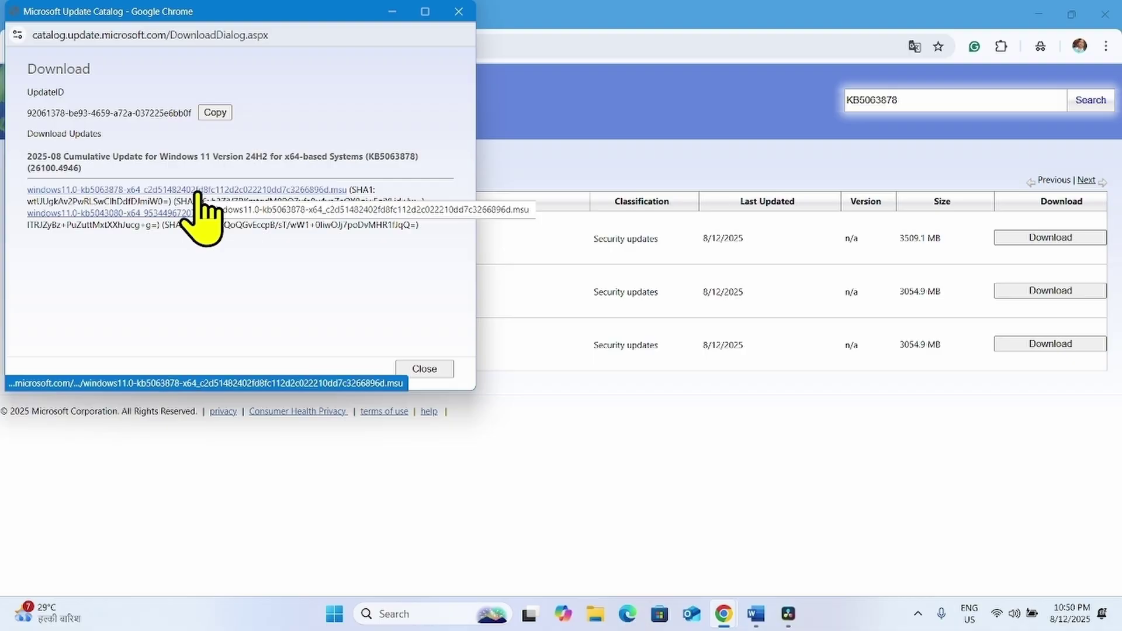
click(197, 191)
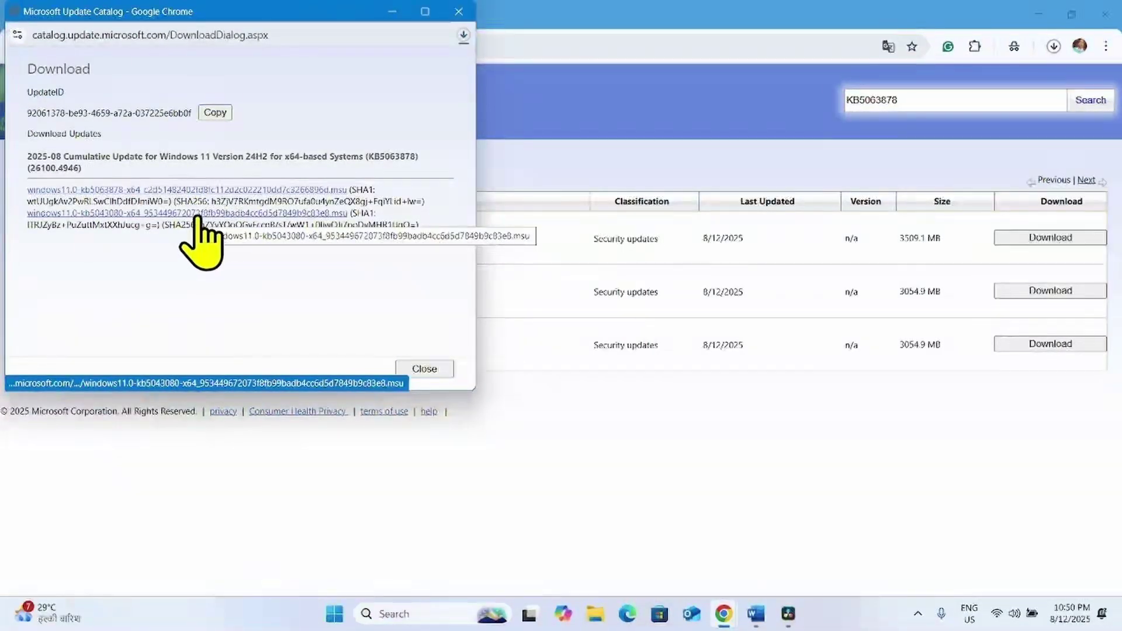
click(197, 214)
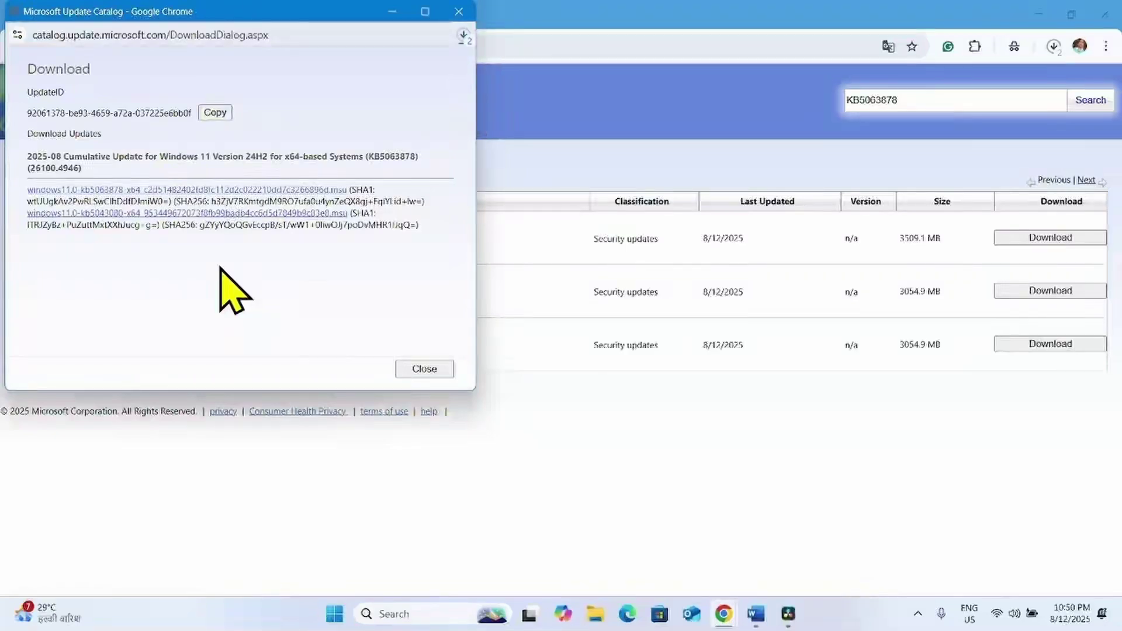
click(458, 11)
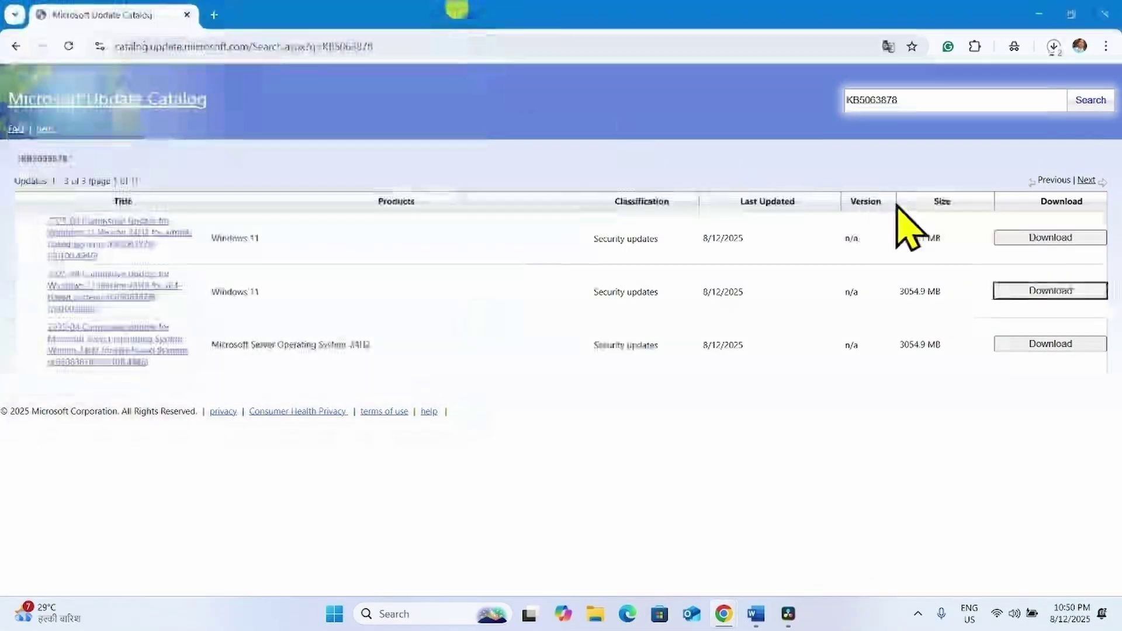
click(1055, 44)
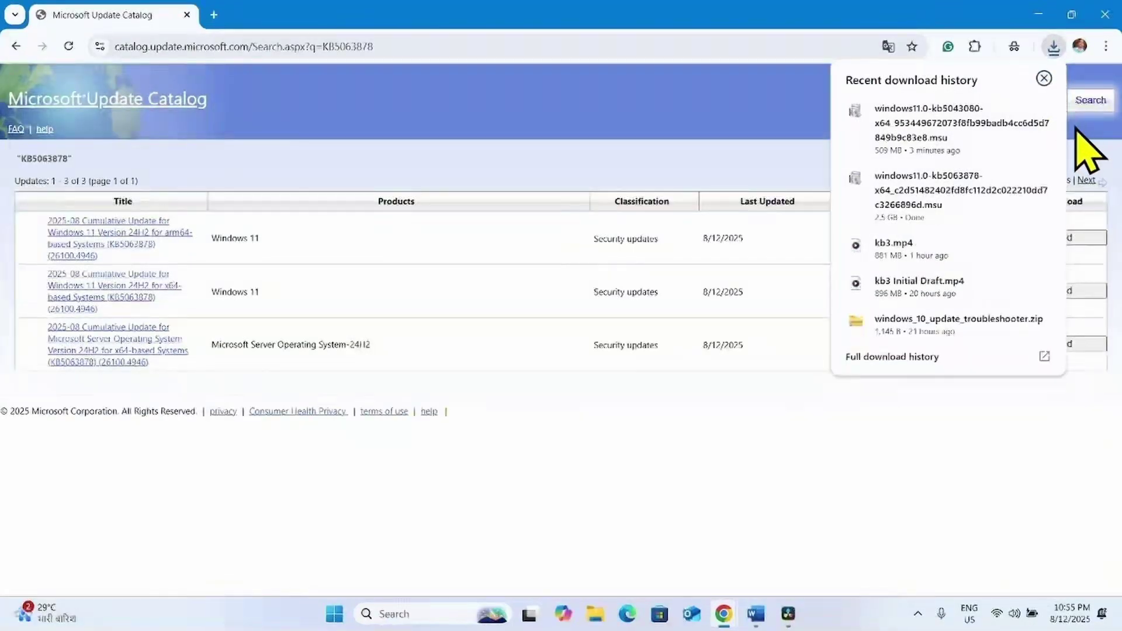
click(1103, 14)
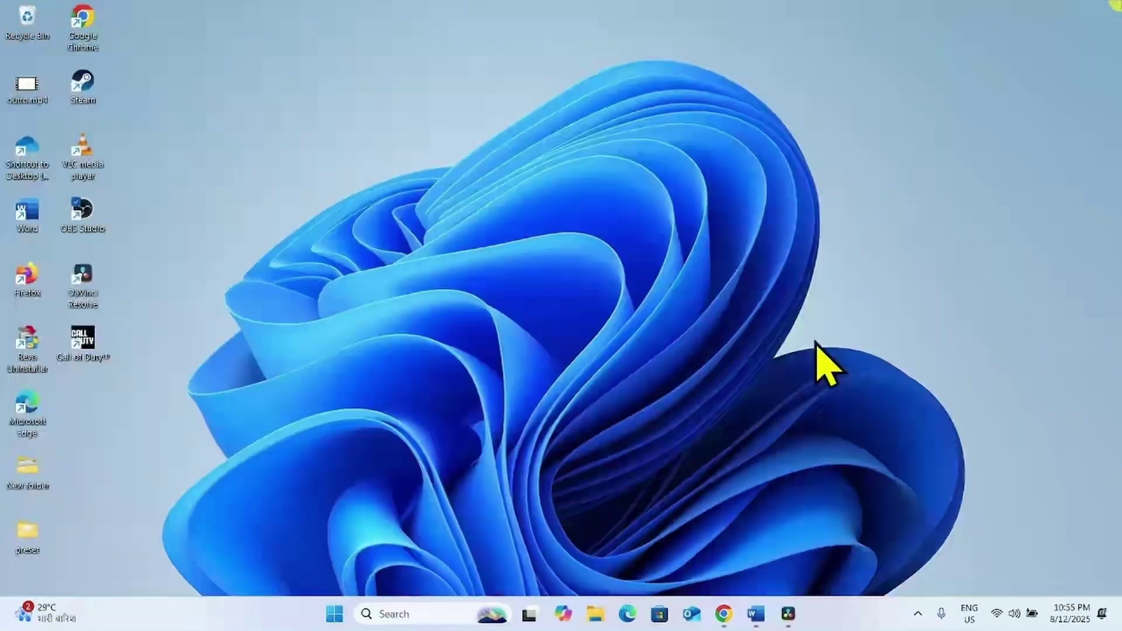
Open the 2.48 GB KB5063878 .msu package from the Downloads folder in File Explorer.
click(593, 617)
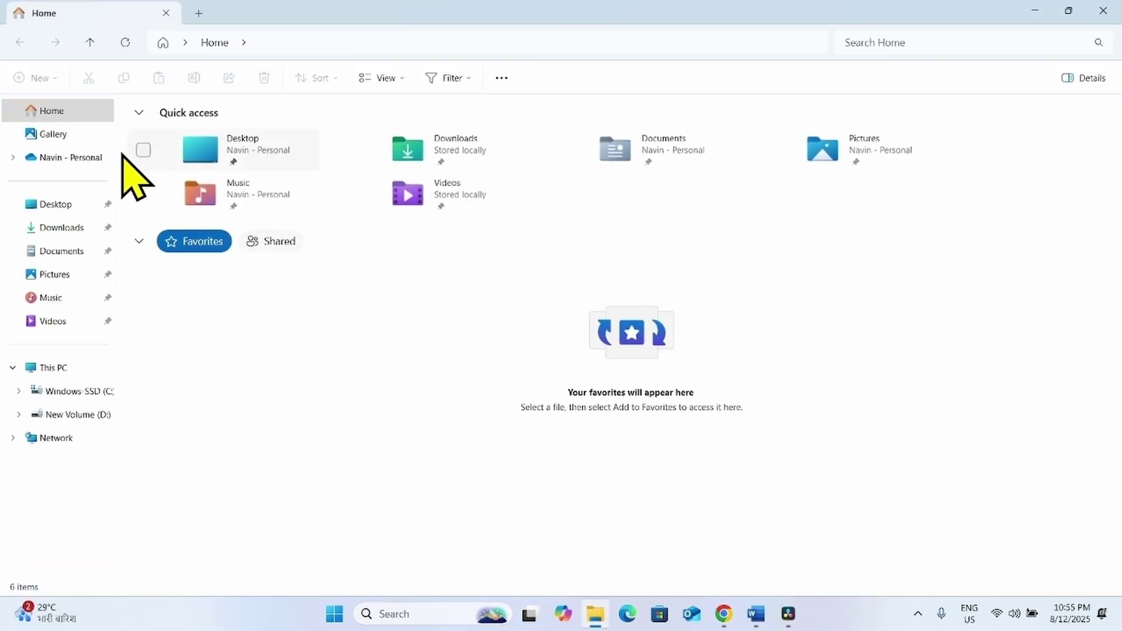
click(61, 227)
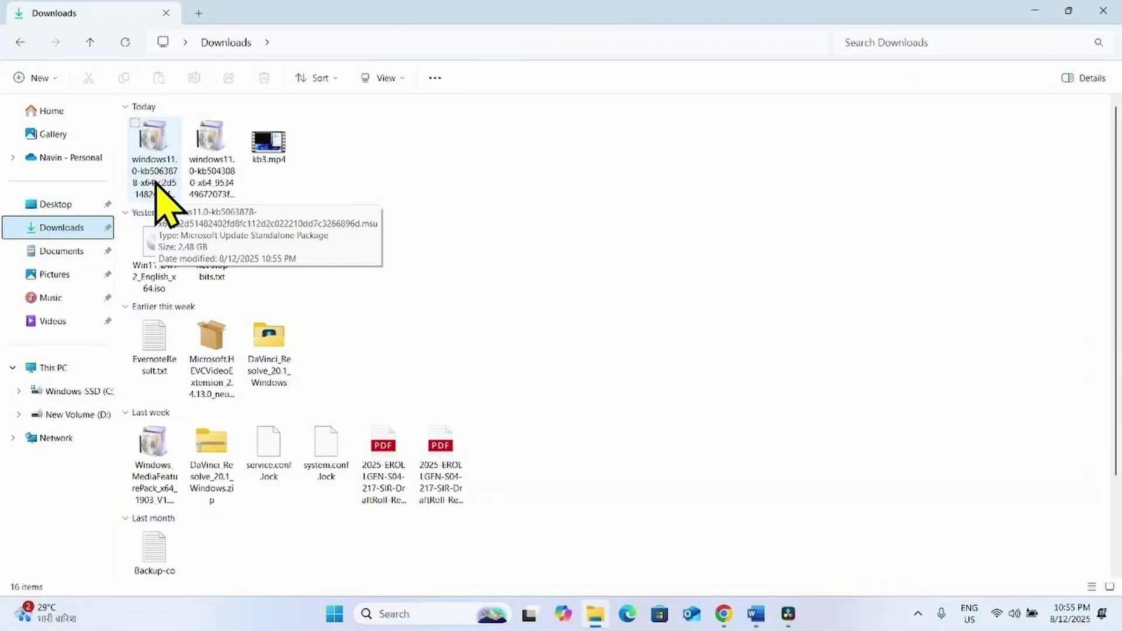
right_click(155, 148)
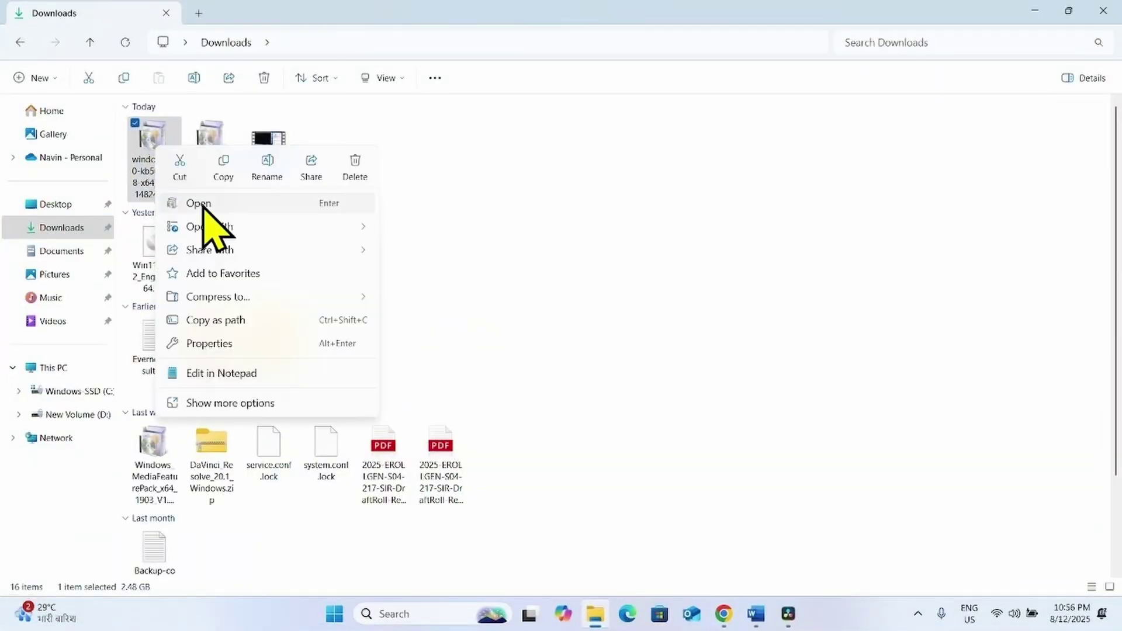
click(202, 205)
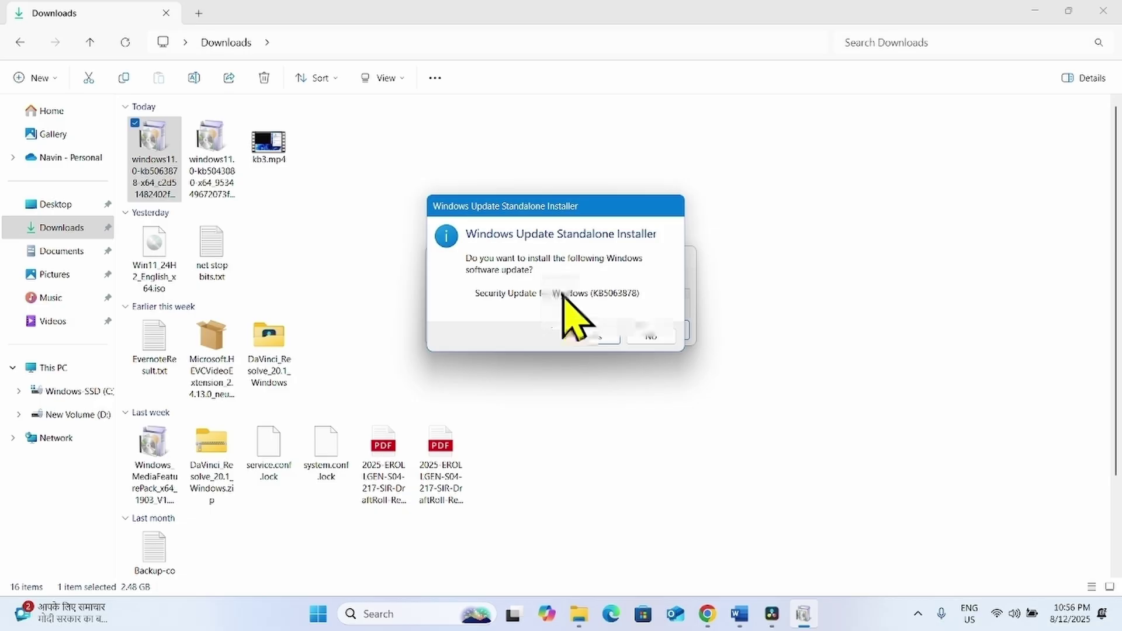
Confirm Yes to install the KB5063878 update in the Standalone Installer prompt.
click(582, 338)
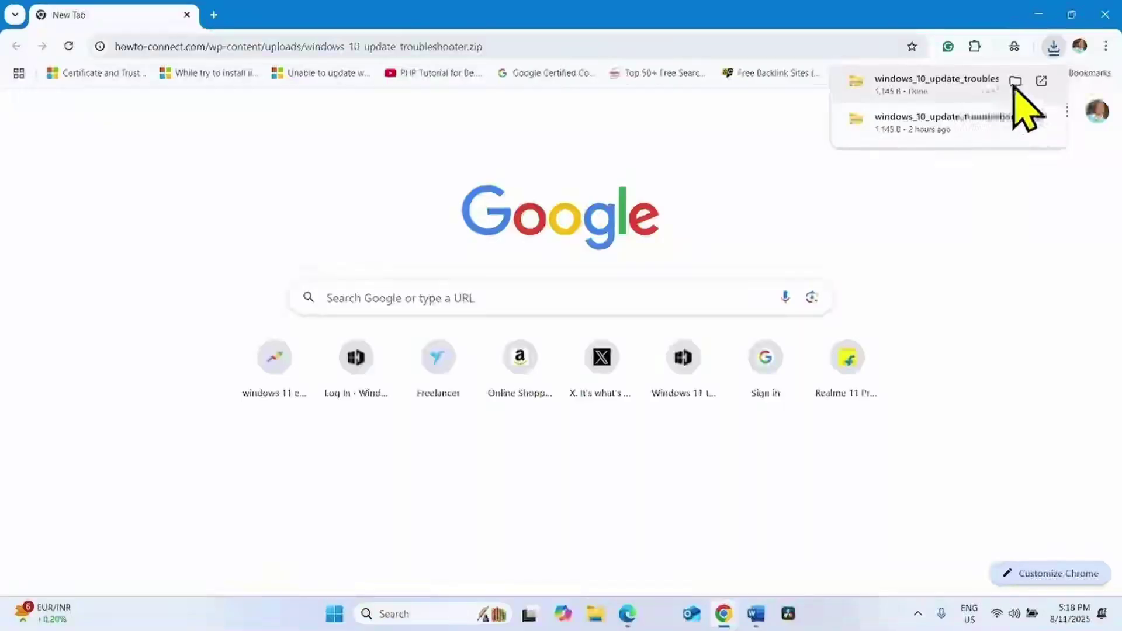
Extract windows_10_update_troubleshooter.zip and bring up actions for wu_troubleshoot10.diagcab in the extracted folder.
click(1015, 81)
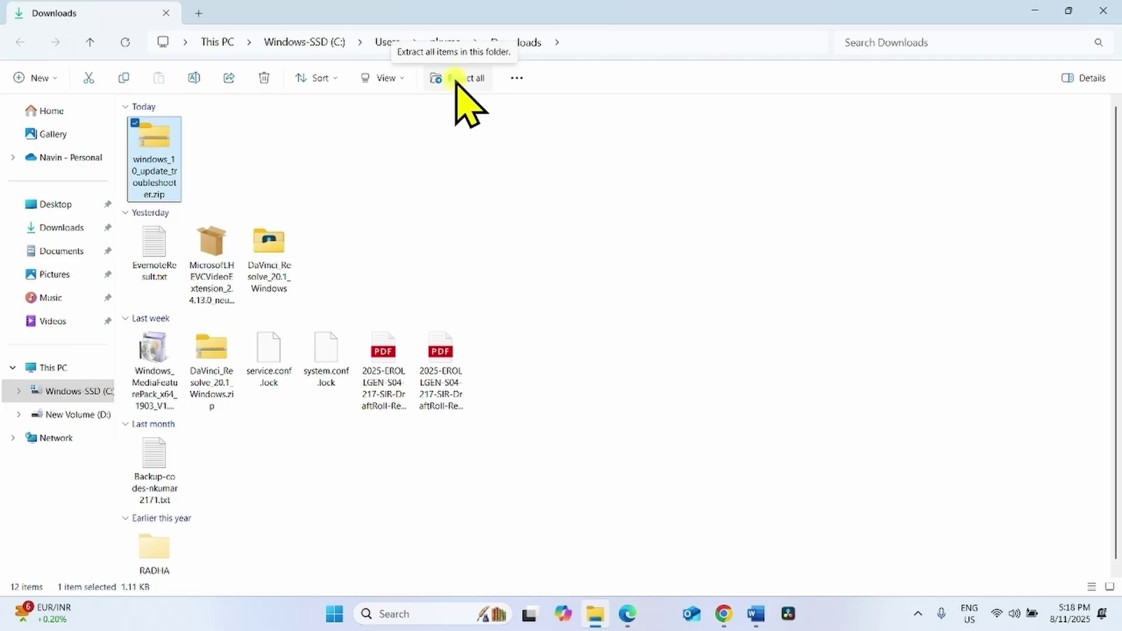
click(455, 82)
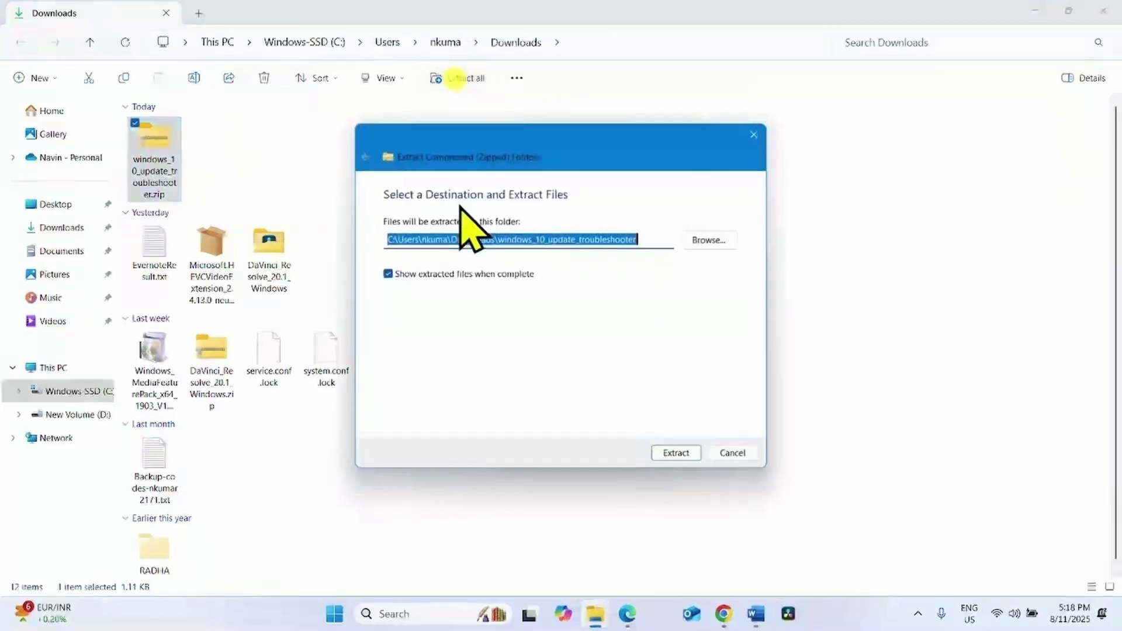
click(673, 457)
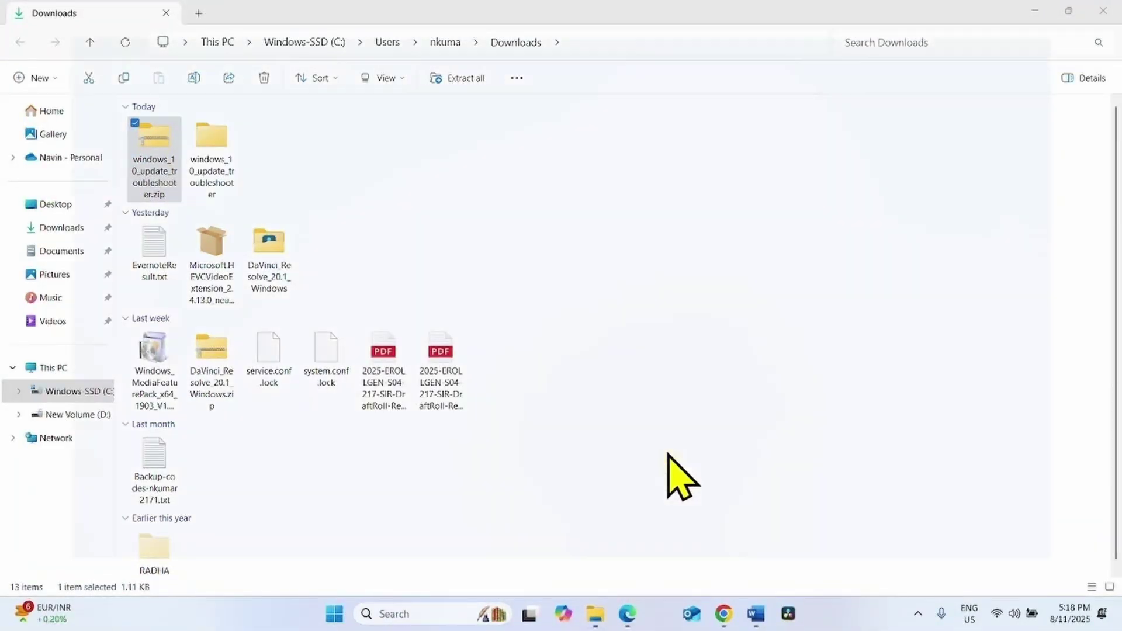
double_click(198, 146)
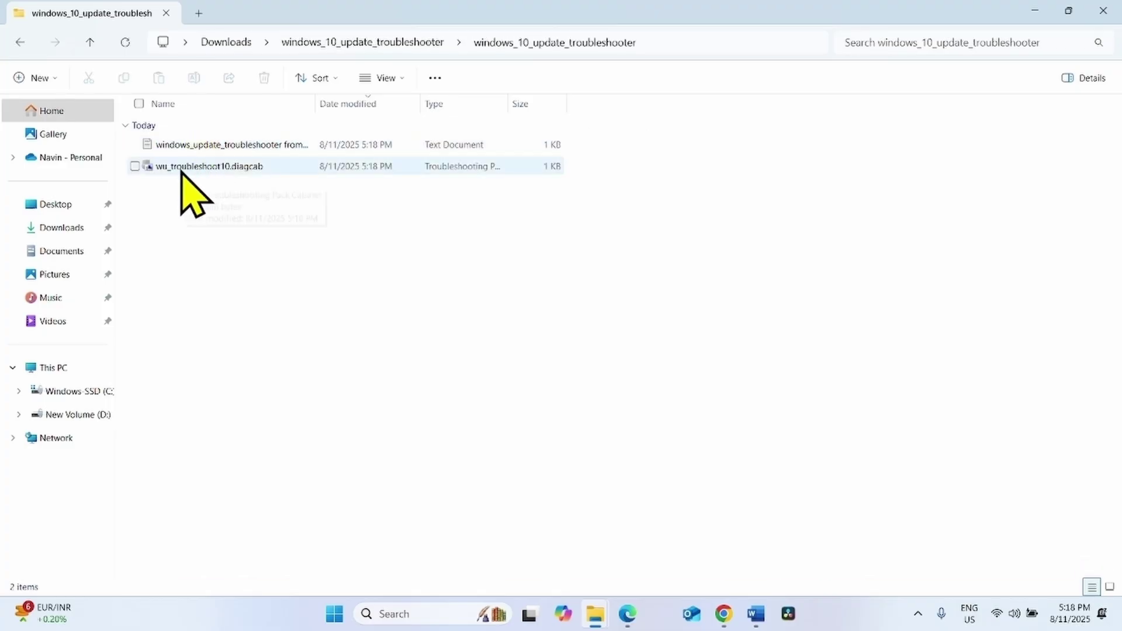
click(190, 169)
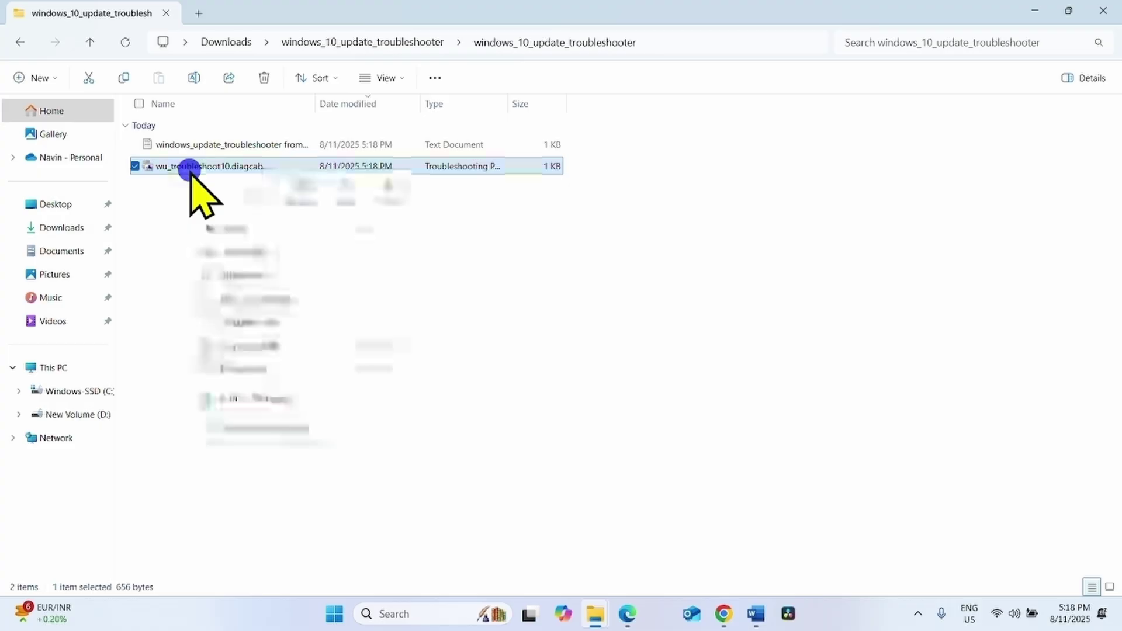
right_click(193, 171)
Run the Windows Update troubleshooter as administrator, then close it and File Explorer when no problem is found.
click(220, 227)
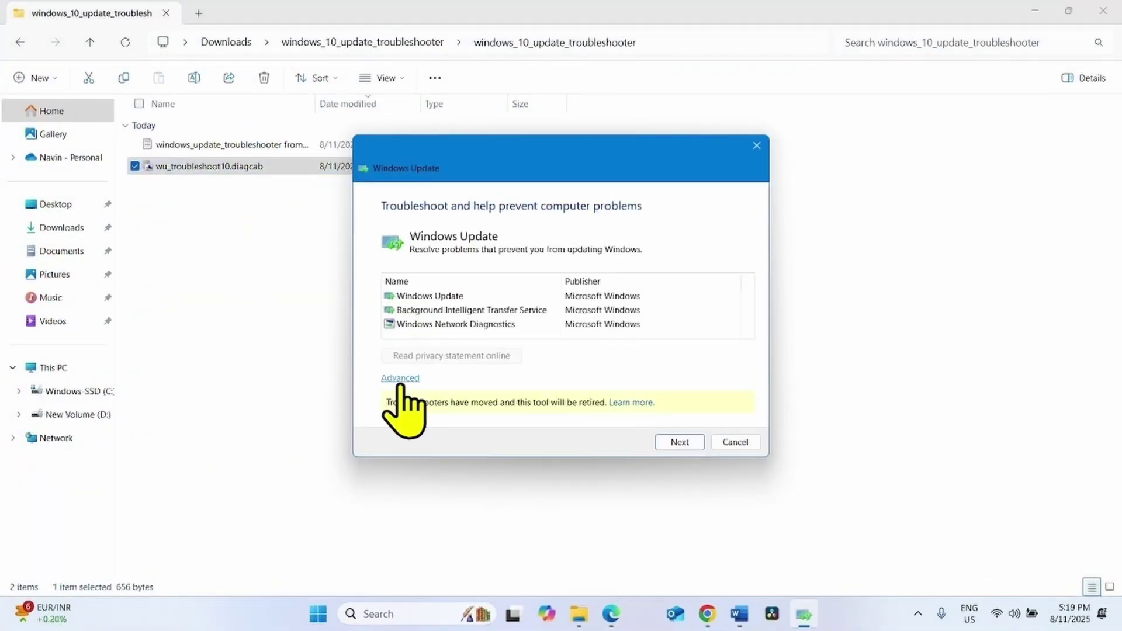
click(388, 378)
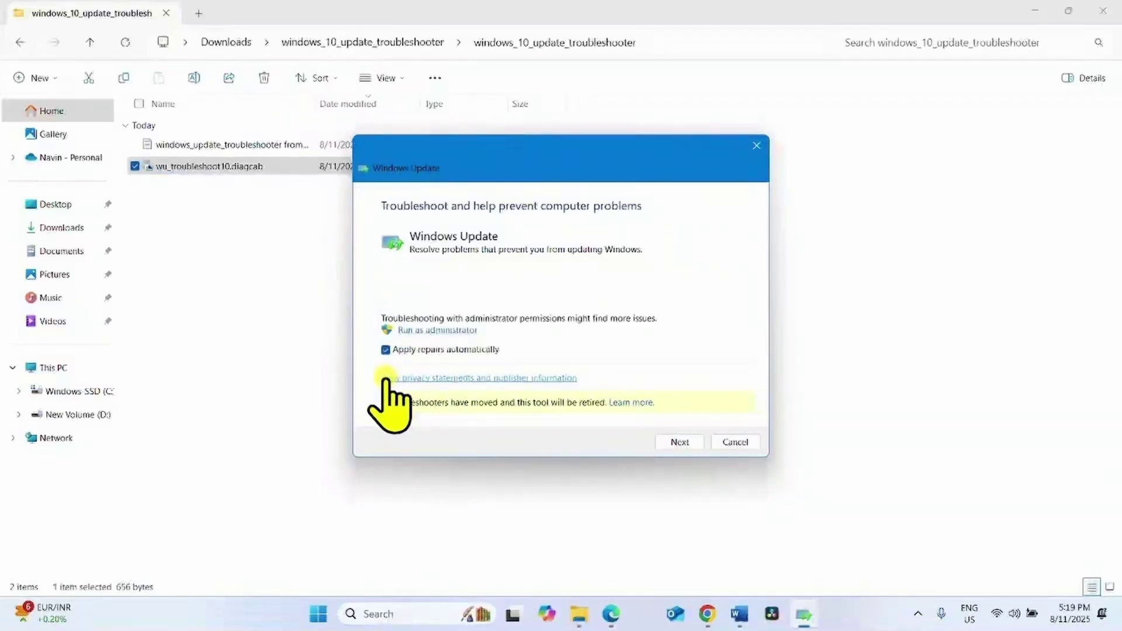
click(426, 331)
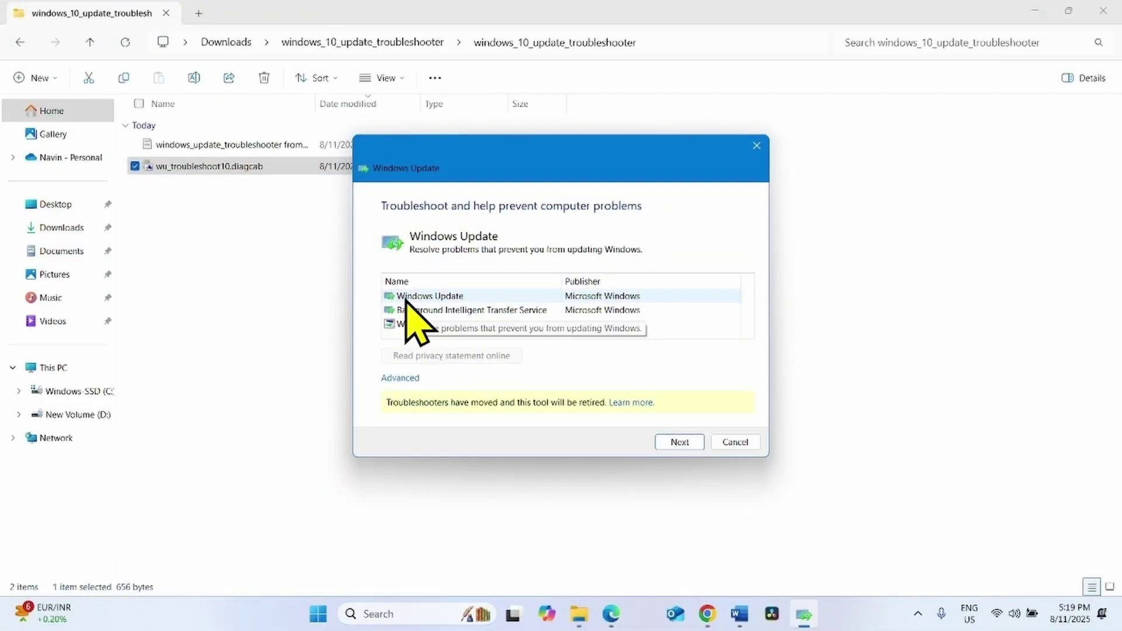
click(420, 297)
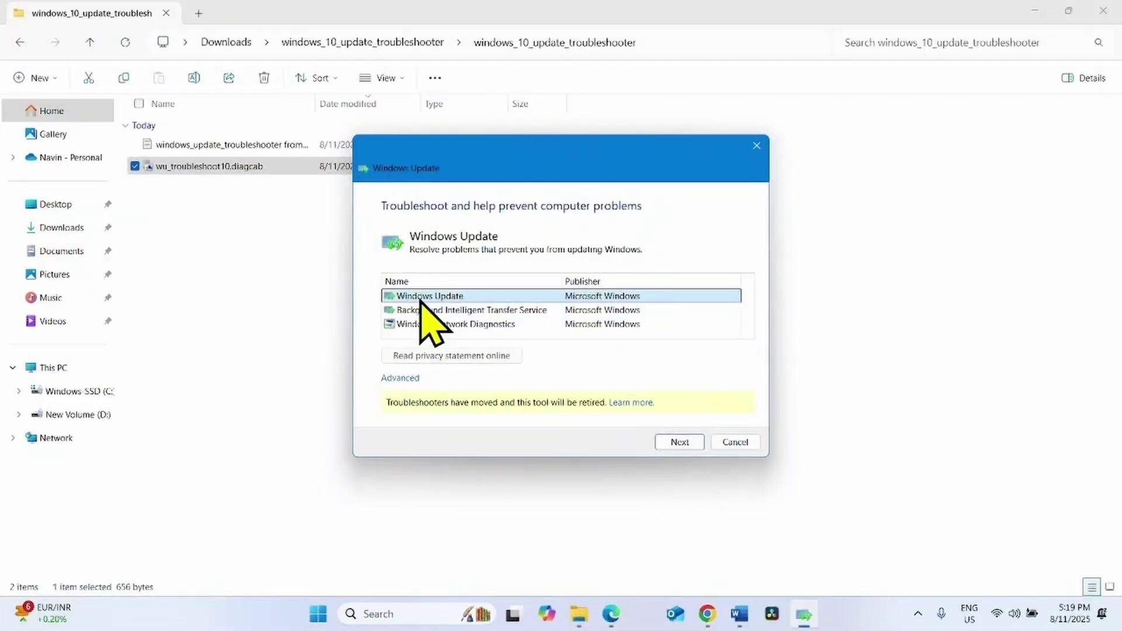
click(677, 442)
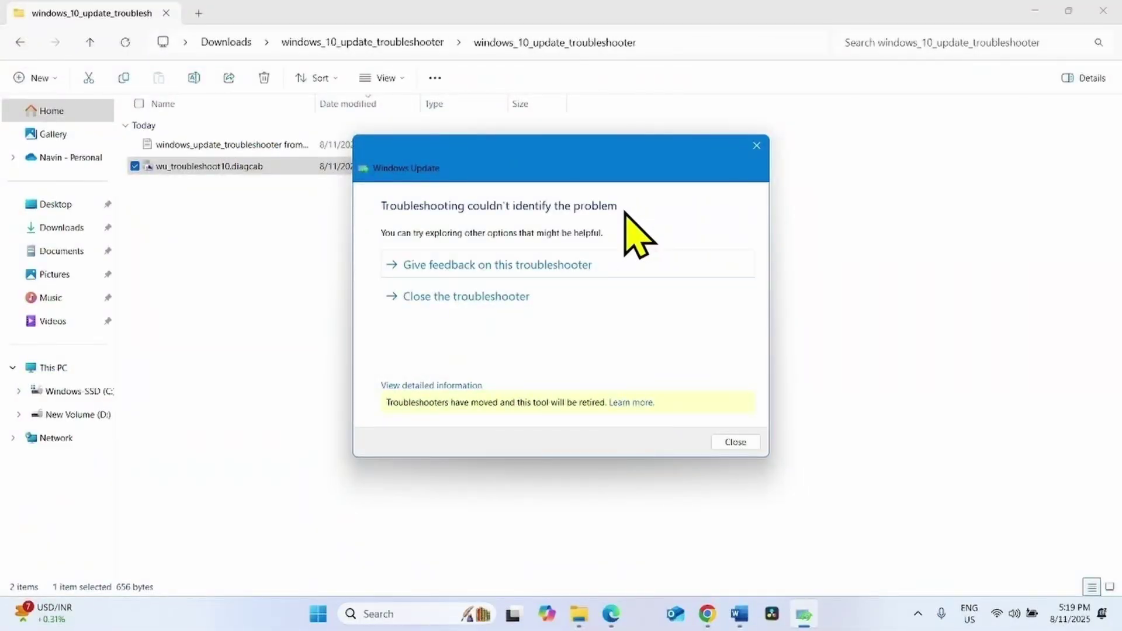
click(756, 146)
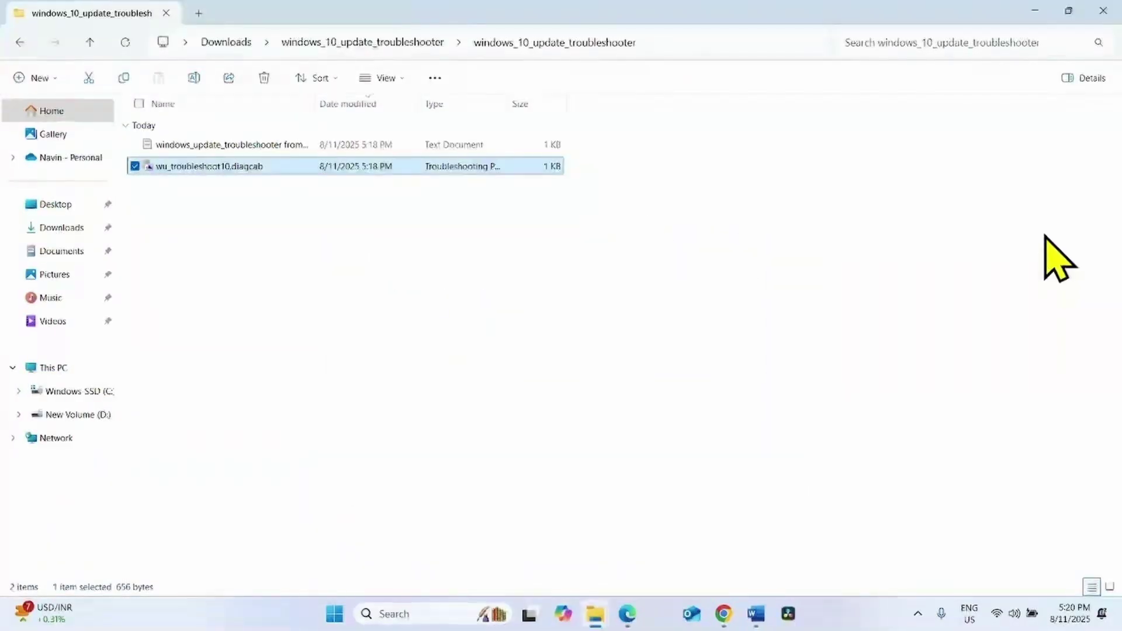
click(1112, 8)
Close the remaining Explorer and Chrome windows and dismiss the Start menu's power options.
click(1112, 9)
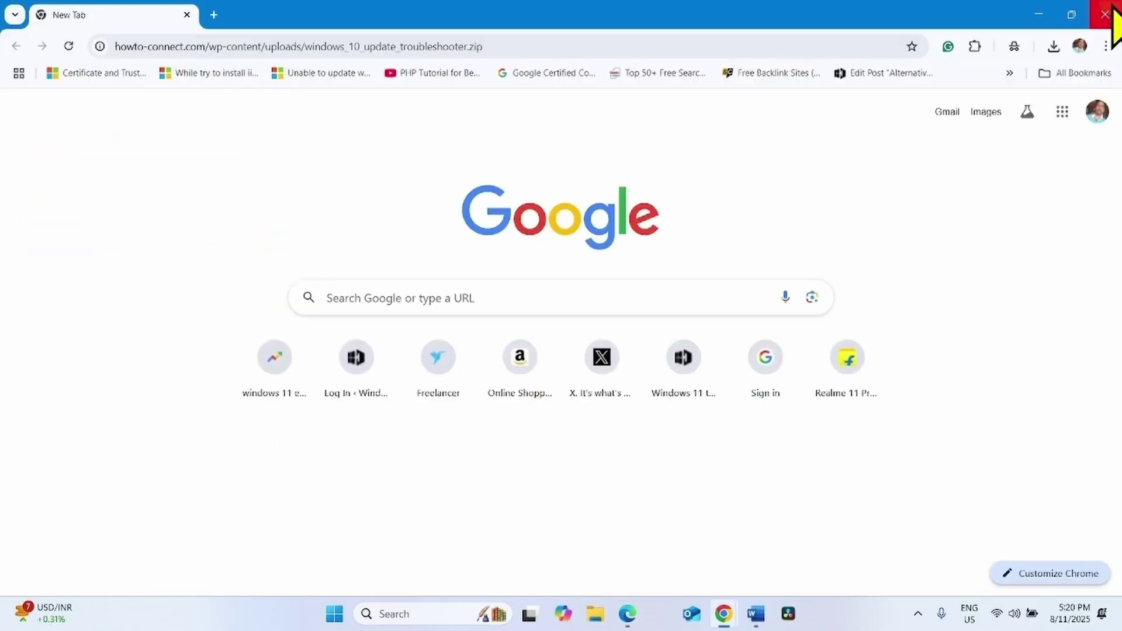
click(1111, 8)
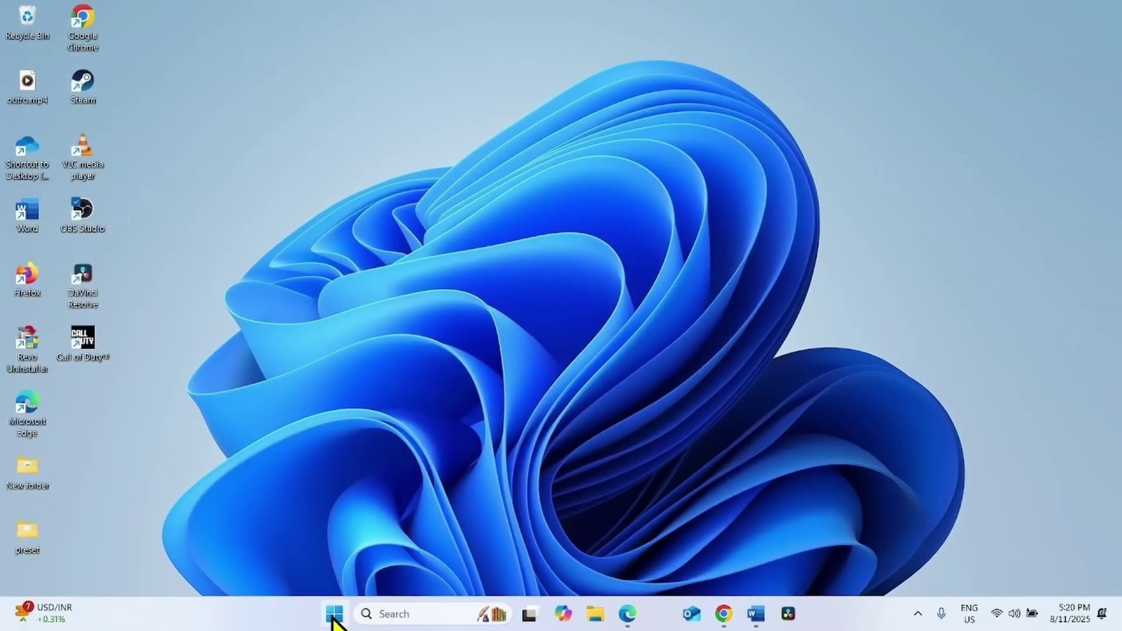
click(334, 613)
click(741, 562)
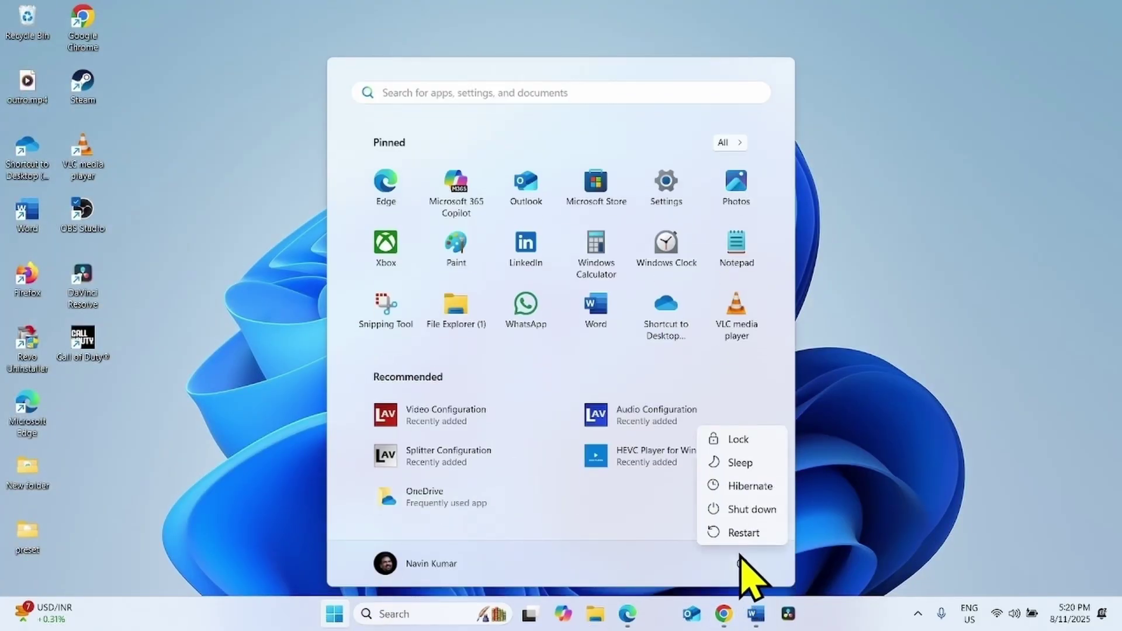
click(972, 343)
click(972, 343)
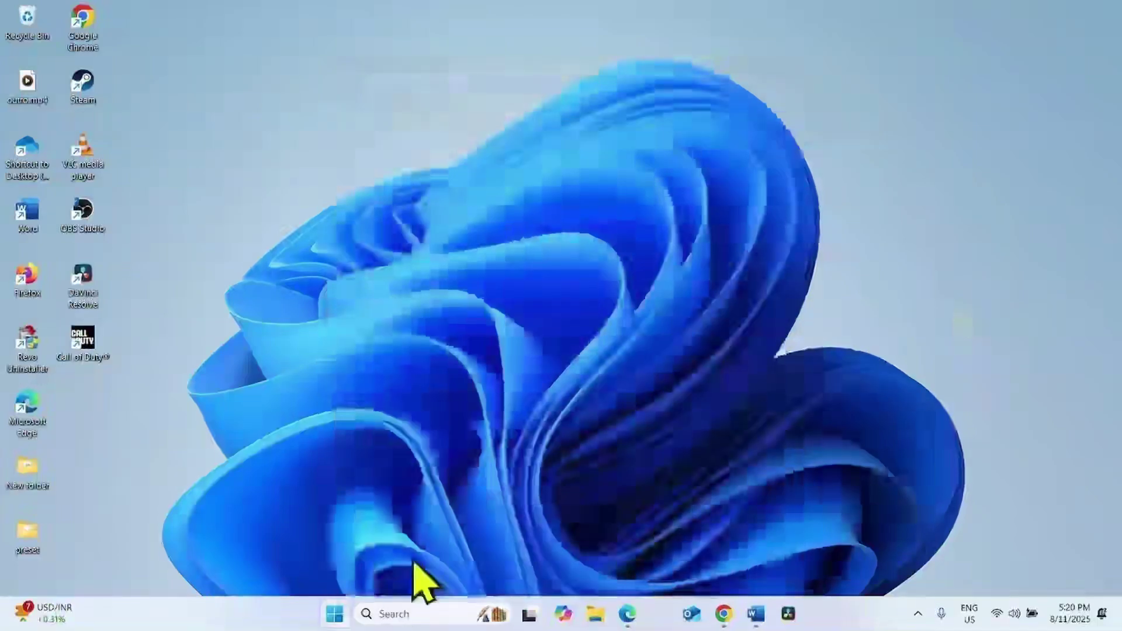
Check for updates in Settings > Windows Update, starting the KB2267602 Defender update, then close Settings.
click(335, 621)
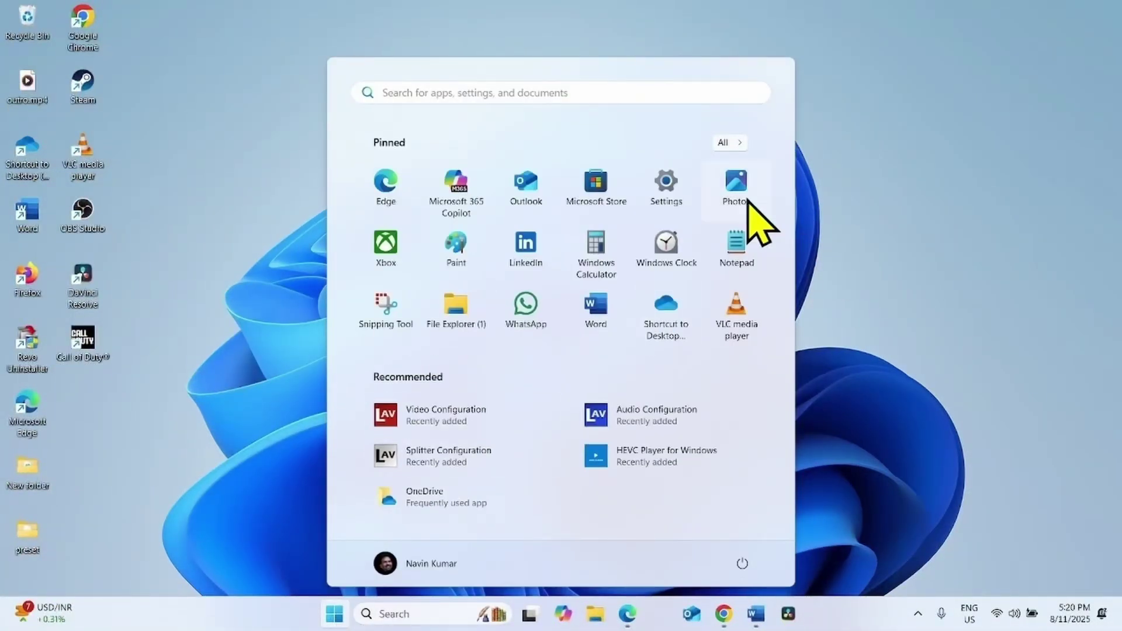
click(669, 186)
click(108, 441)
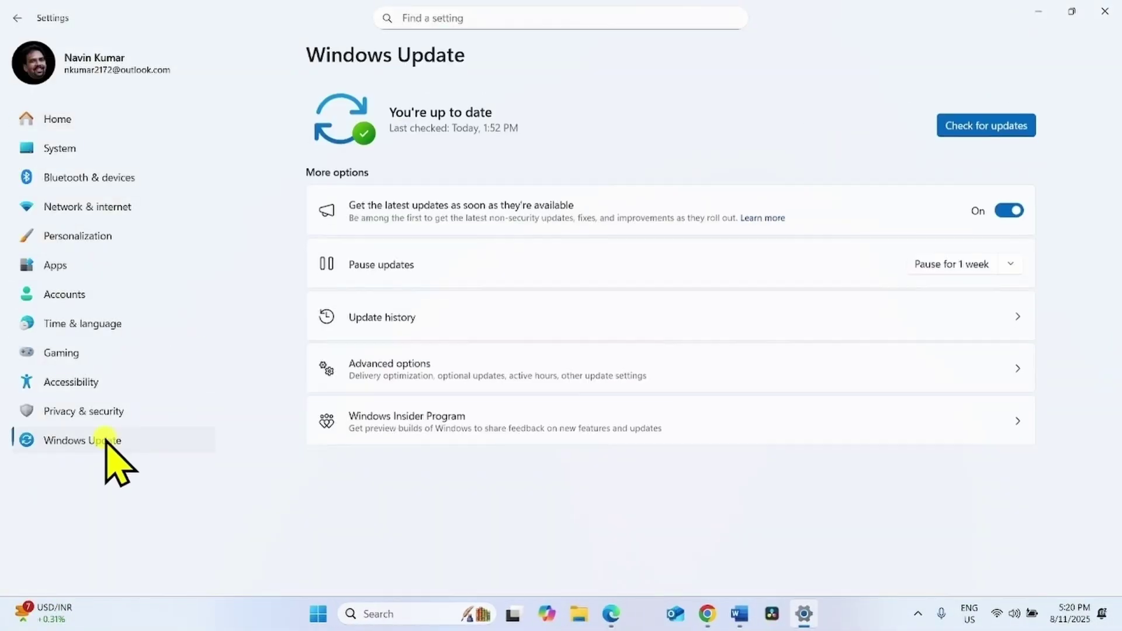
click(964, 123)
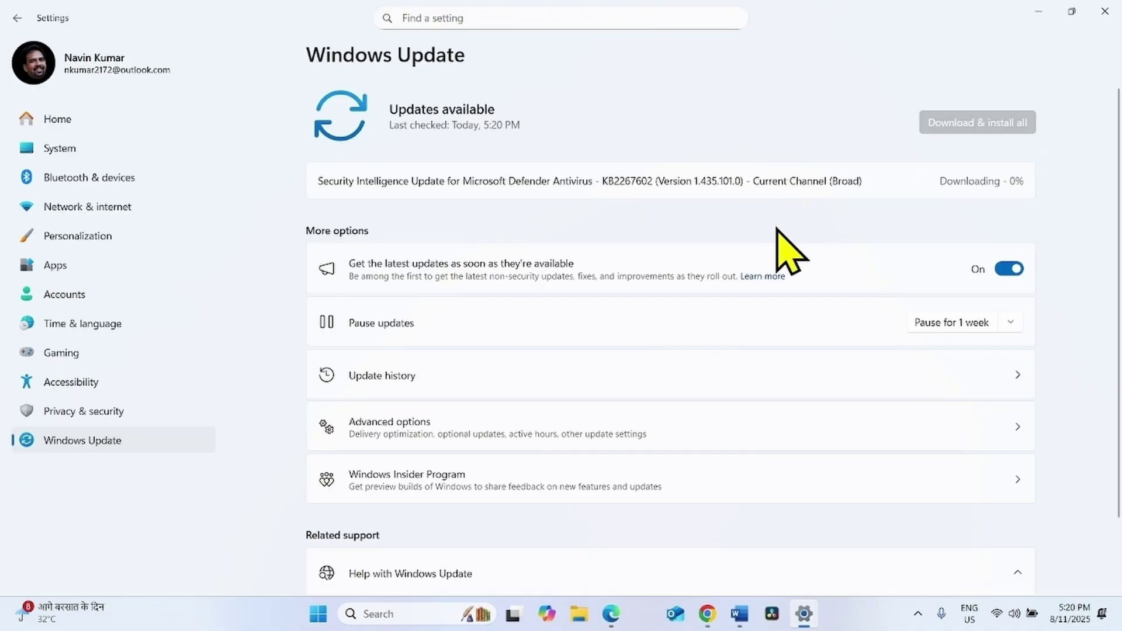
click(1103, 12)
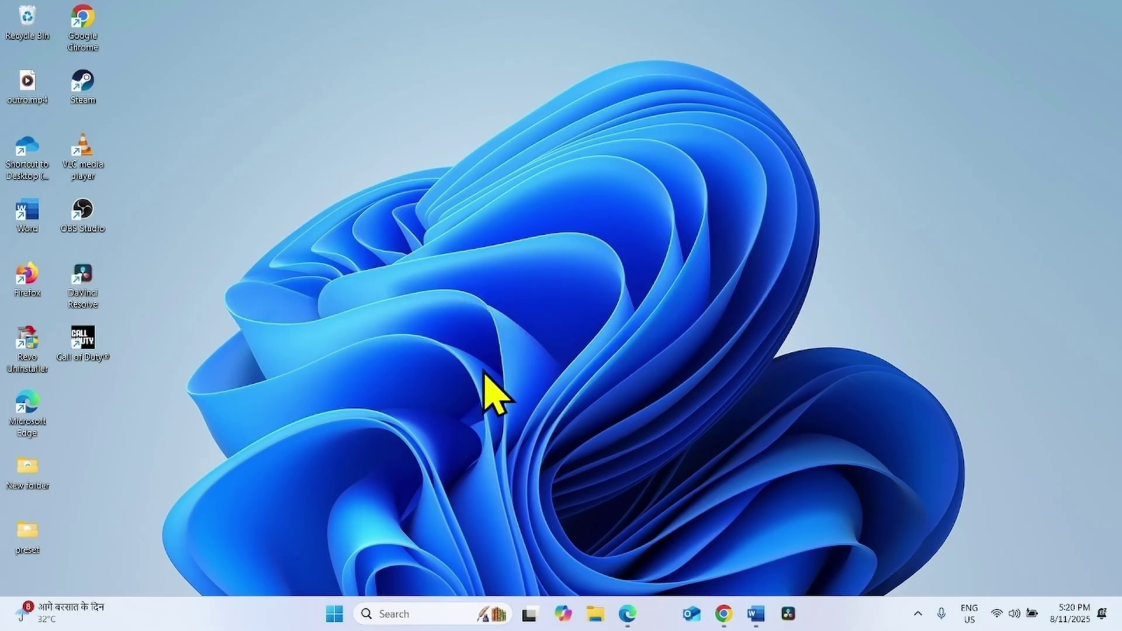
click(334, 622)
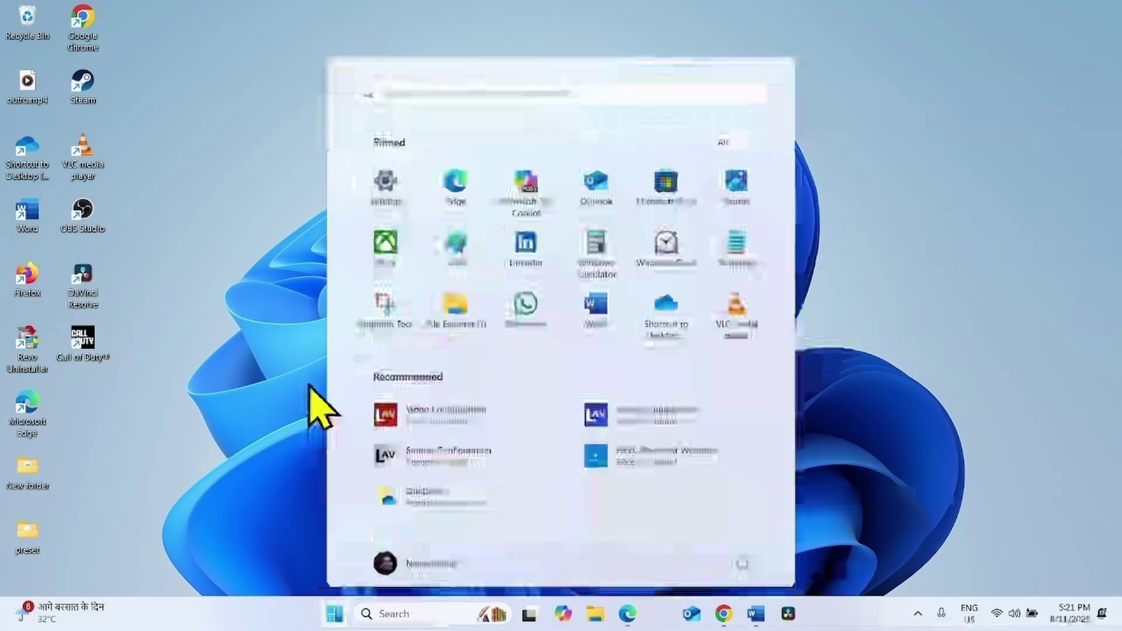
click(383, 198)
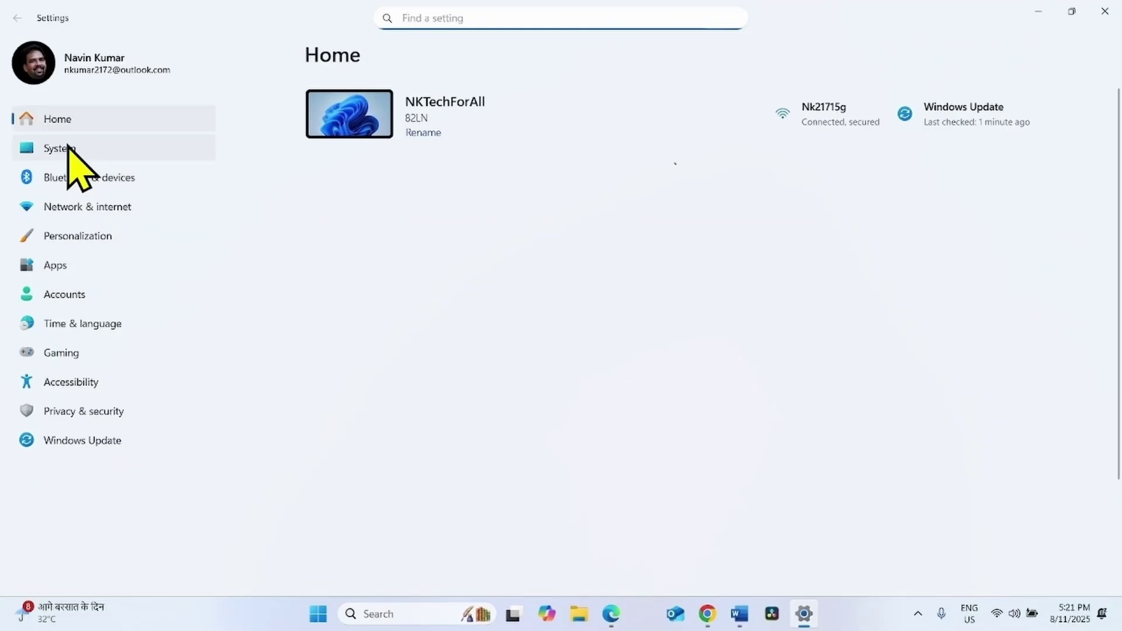
click(67, 147)
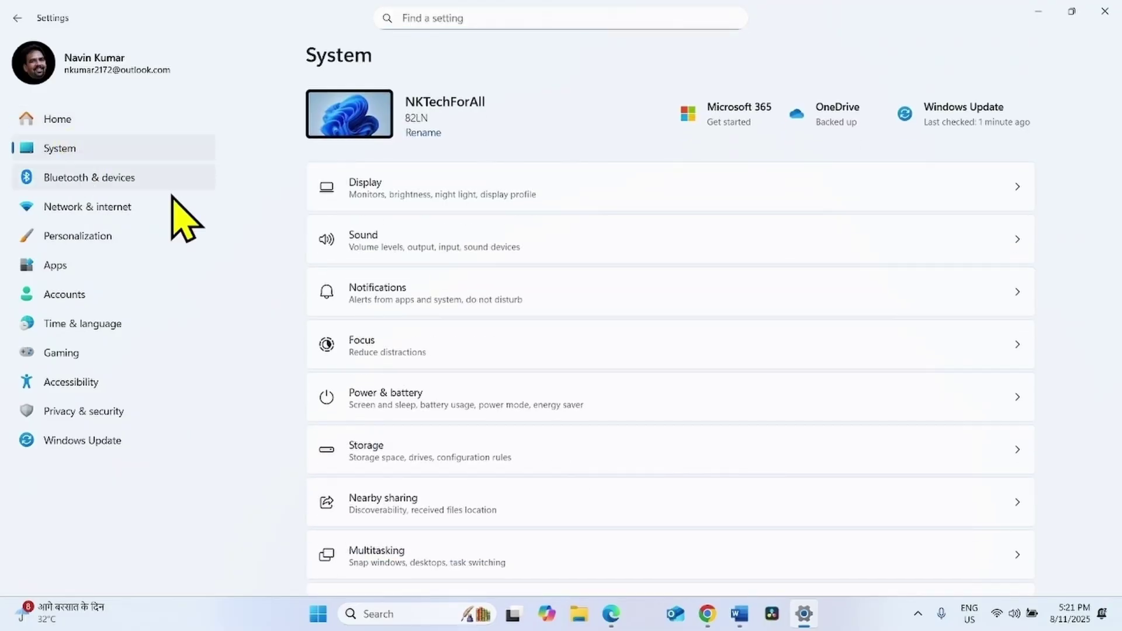
scroll(459, 409, down, 8)
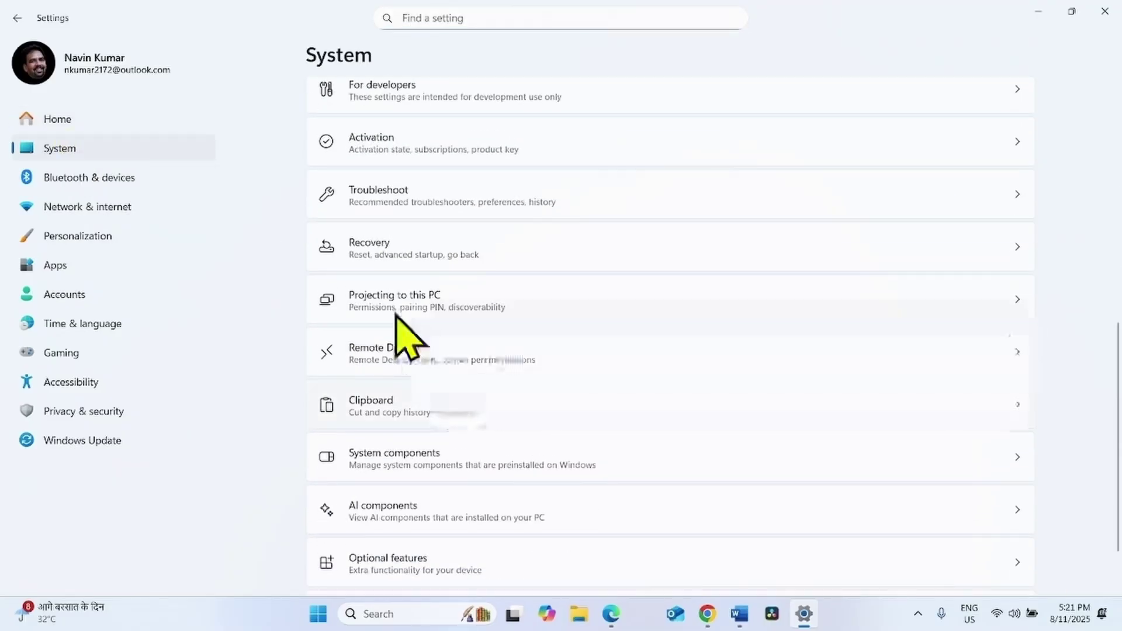
click(383, 255)
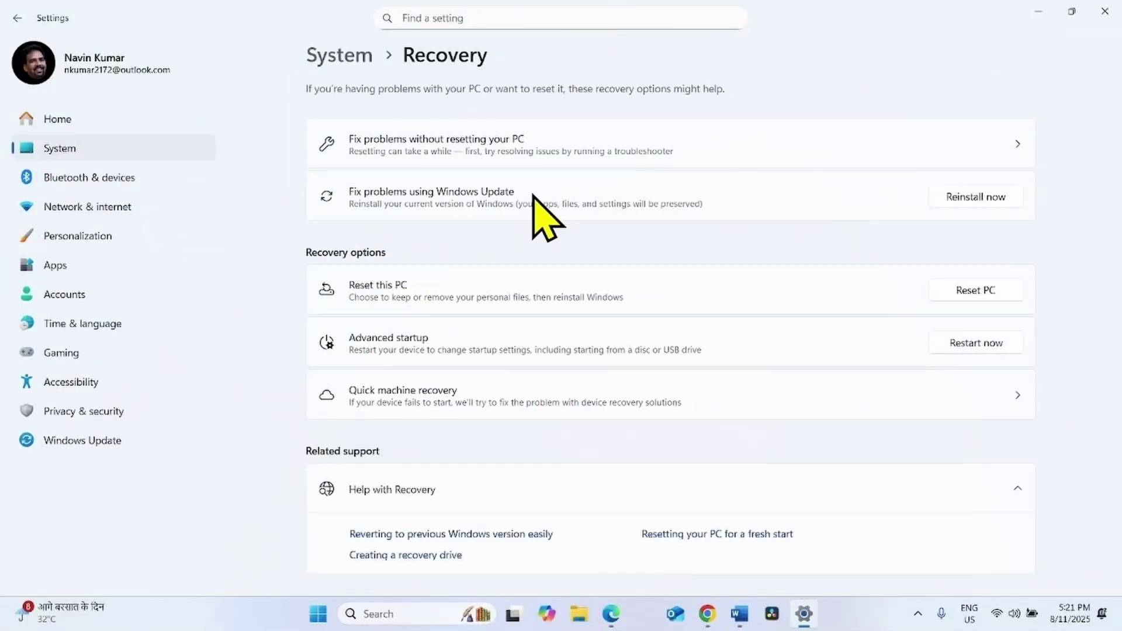
click(995, 197)
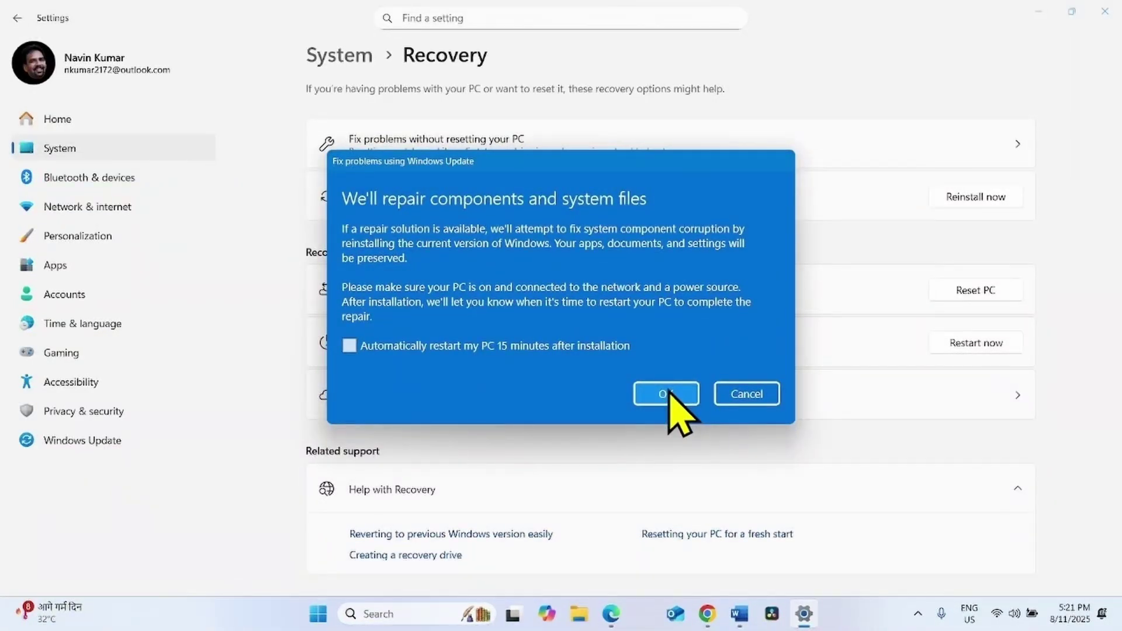
click(723, 394)
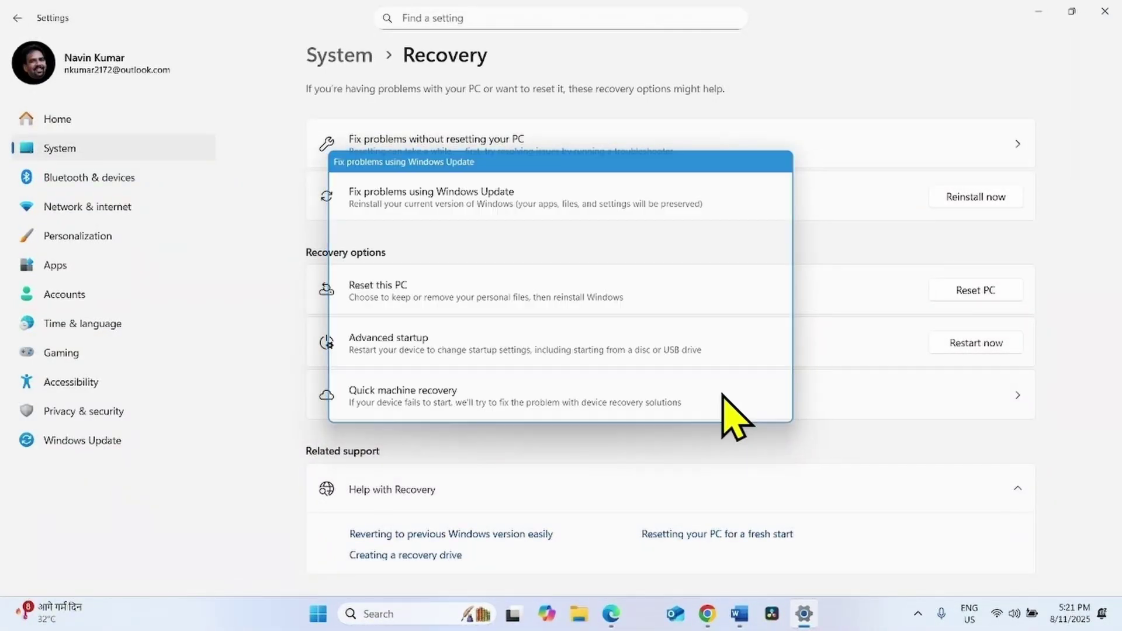
click(50, 439)
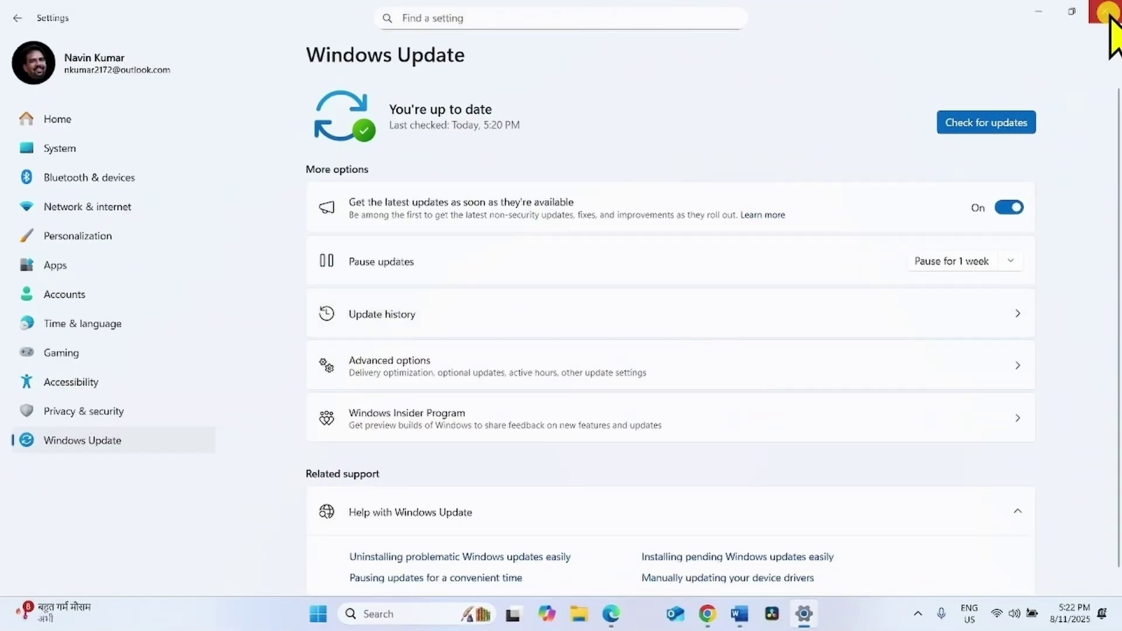
click(1107, 11)
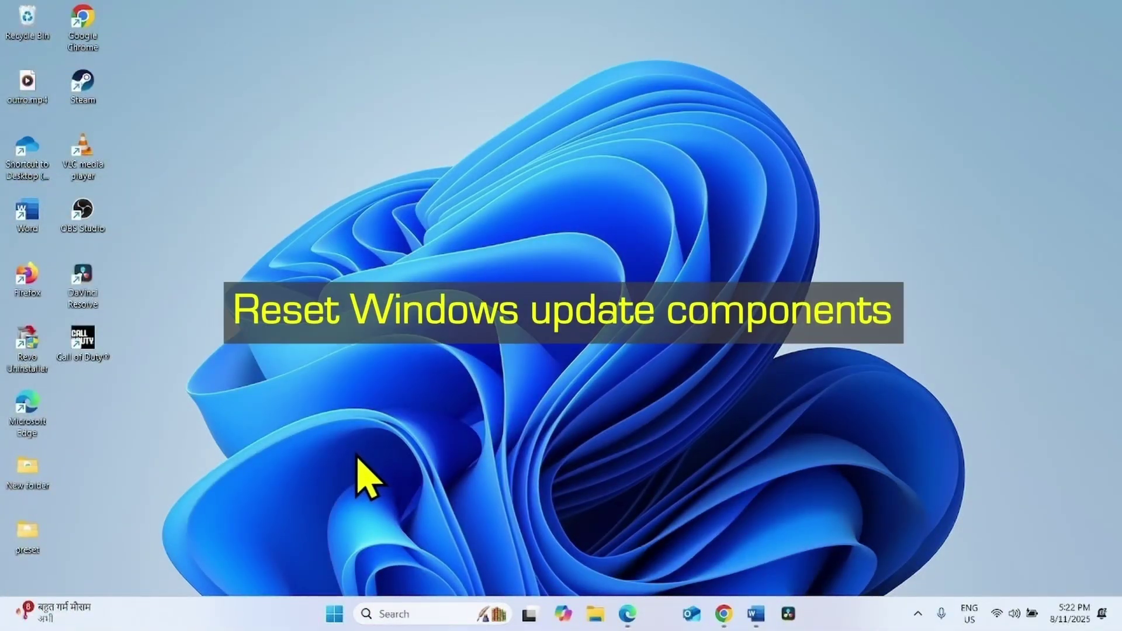
Search for CMD and run Command Prompt as administrator.
click(413, 612)
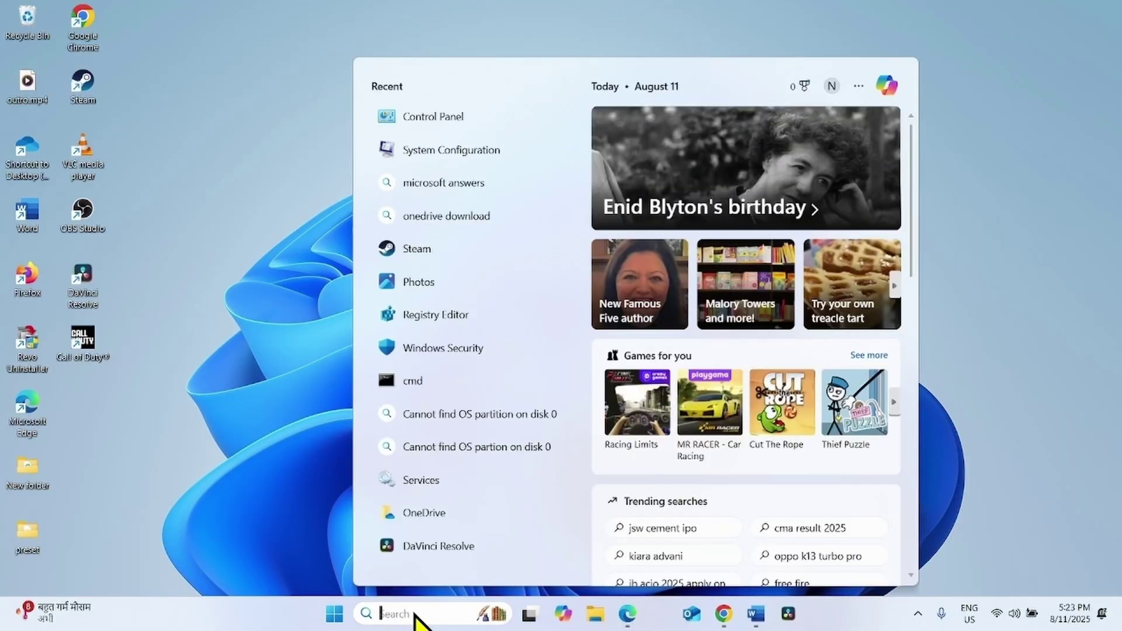
text(CMD)
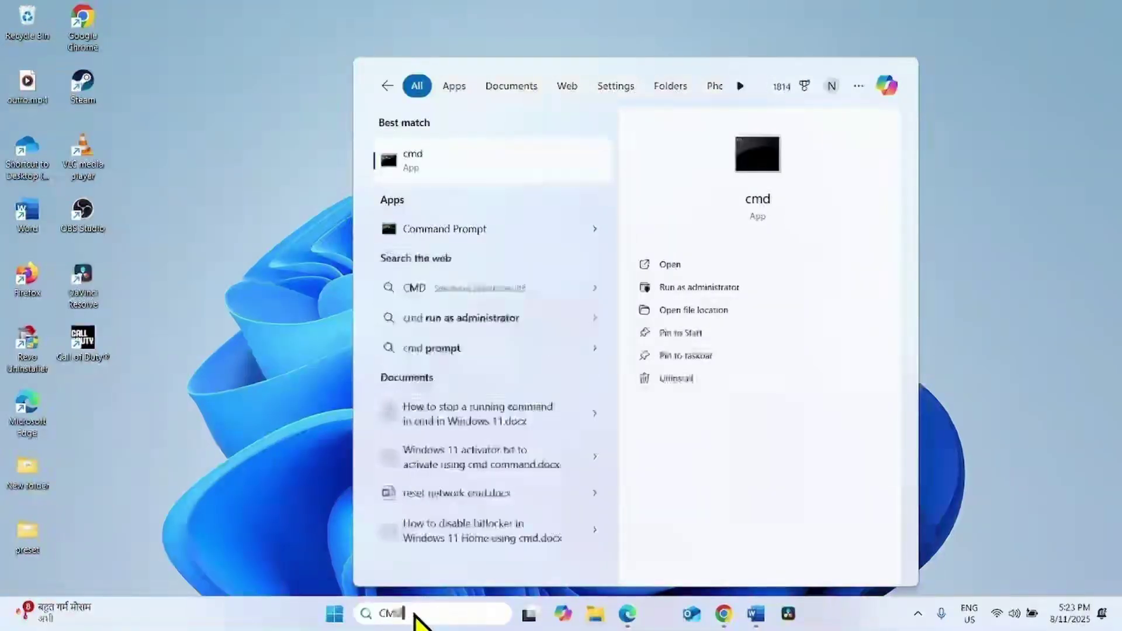
right_click(427, 230)
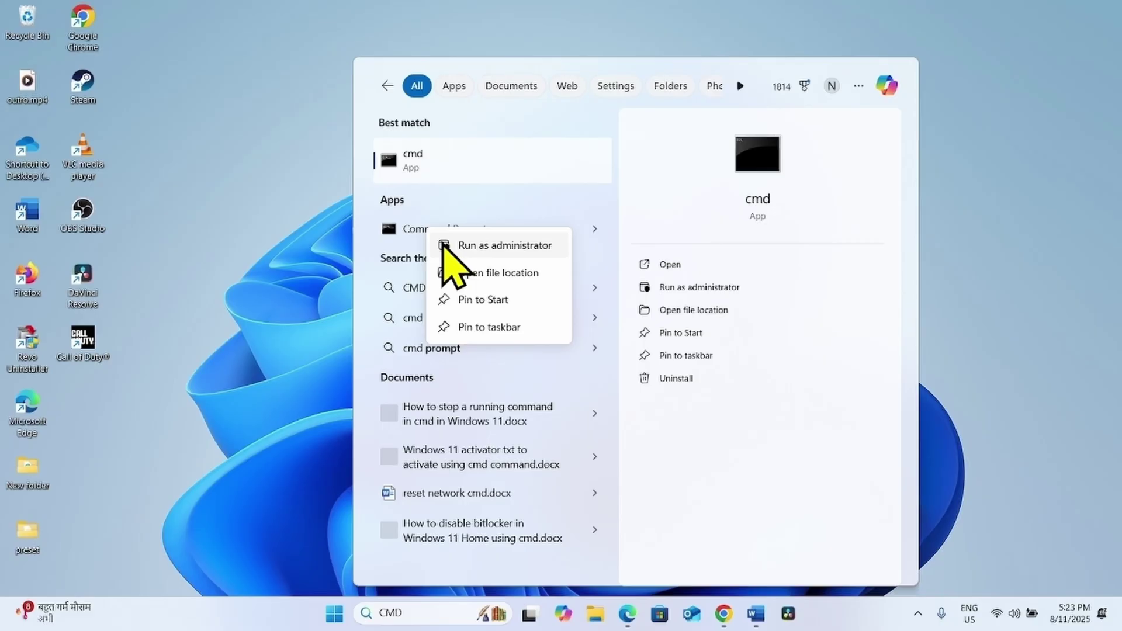
click(444, 245)
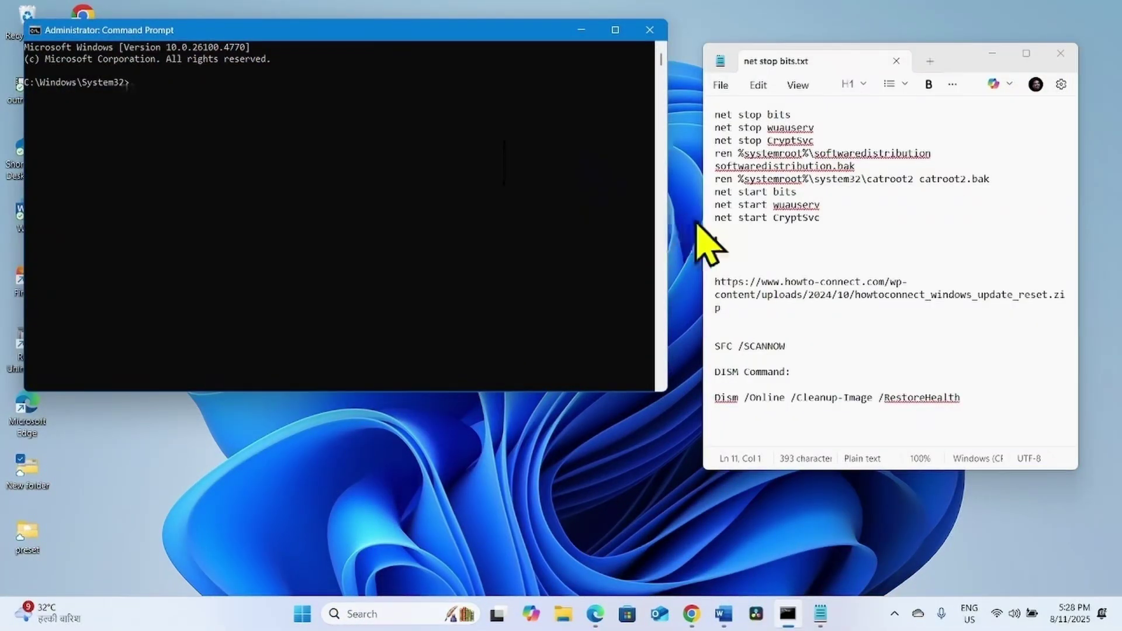
Copy net stop bits from the Notepad notes and run it in Command Prompt.
click(752, 239)
drag(820, 219, 781, 200)
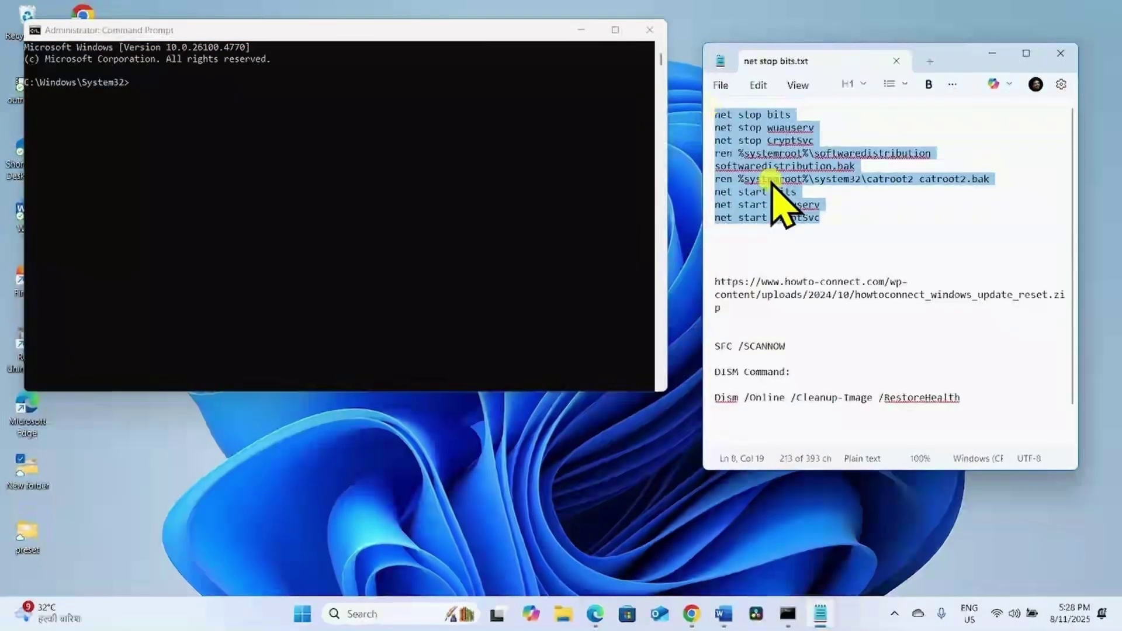
click(802, 117)
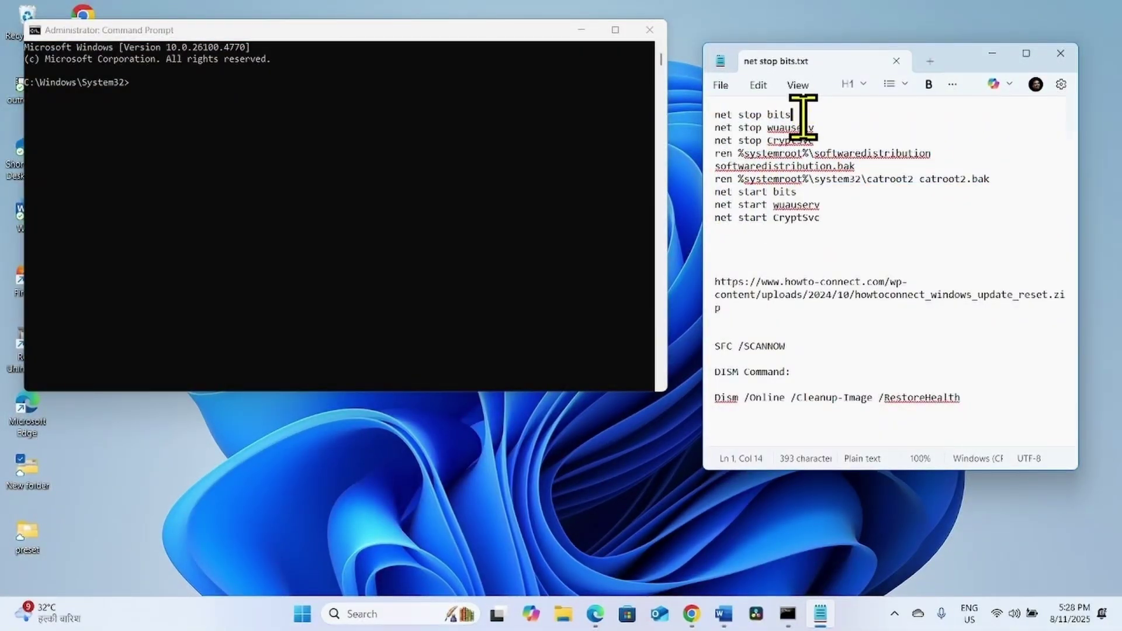
drag(803, 116, 712, 115)
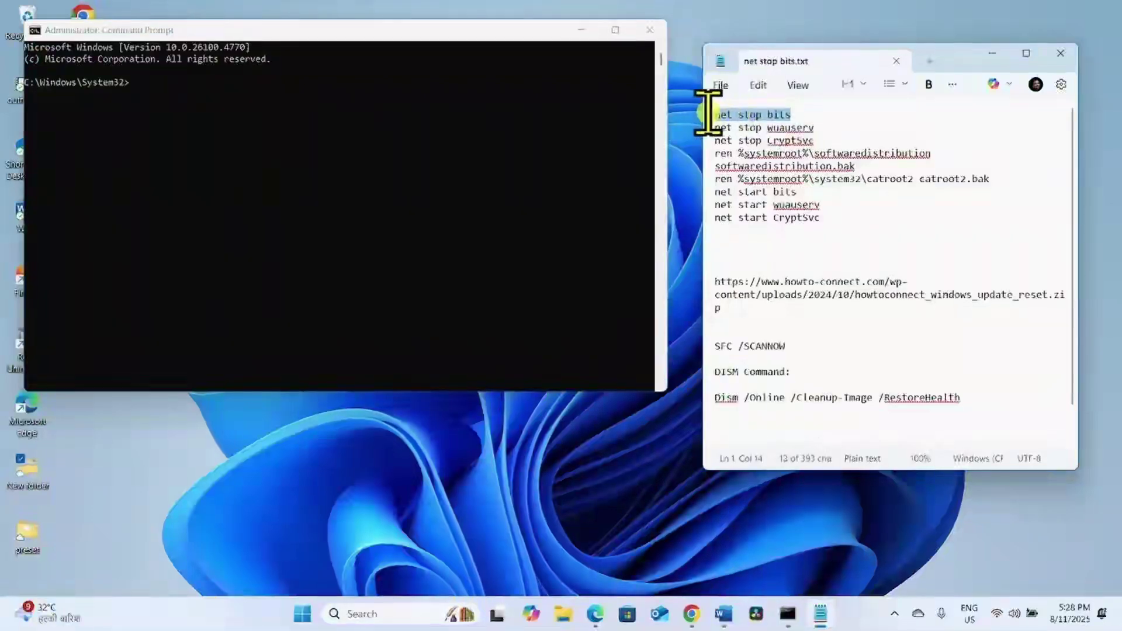
right_click(733, 110)
click(766, 182)
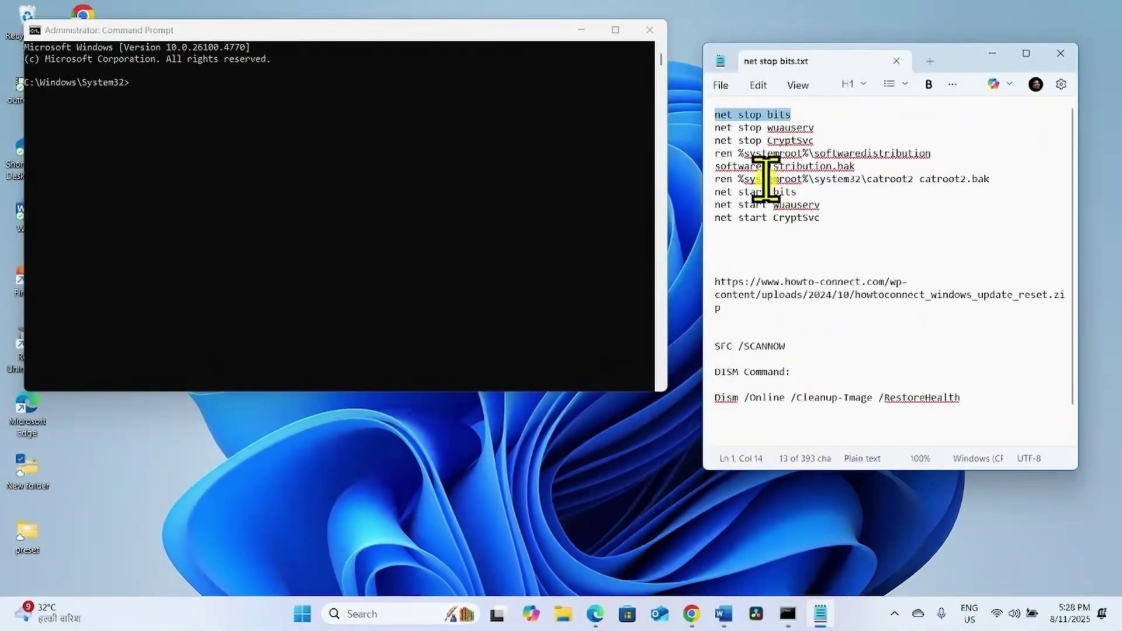
click(186, 100)
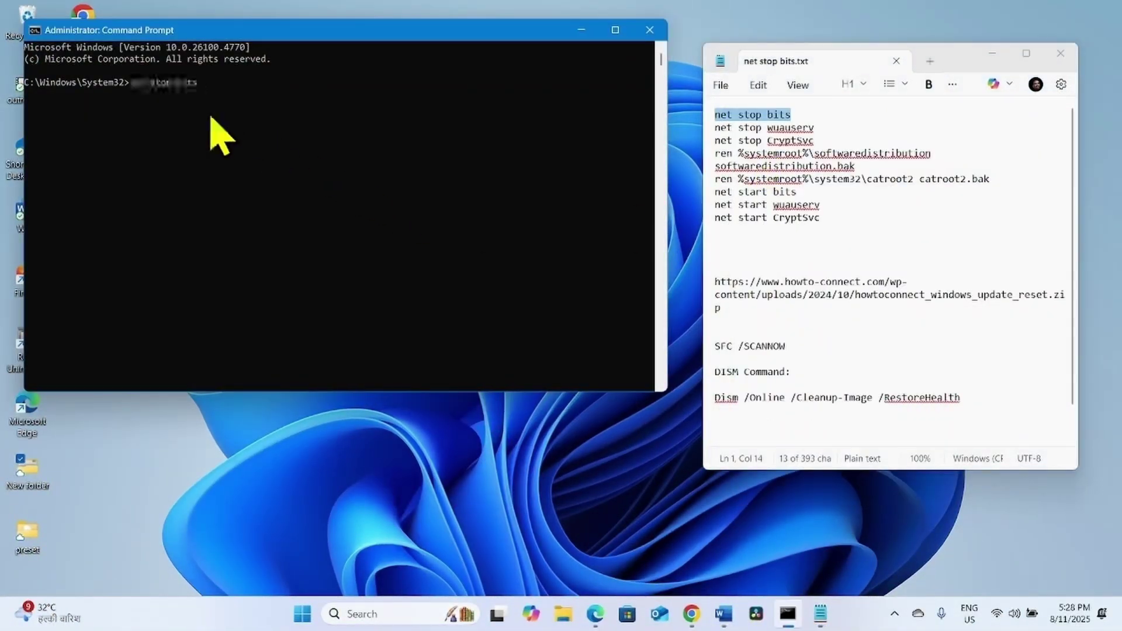
key(Return)
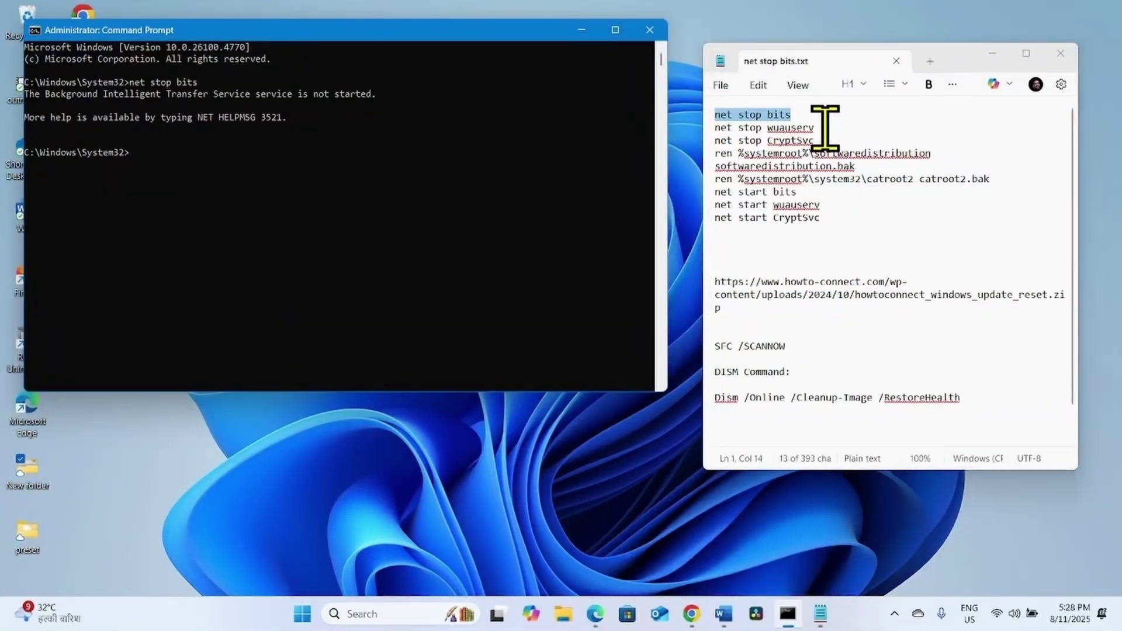
Copy and paste net stop wuauserv to stop the Windows Update service.
drag(818, 128, 729, 133)
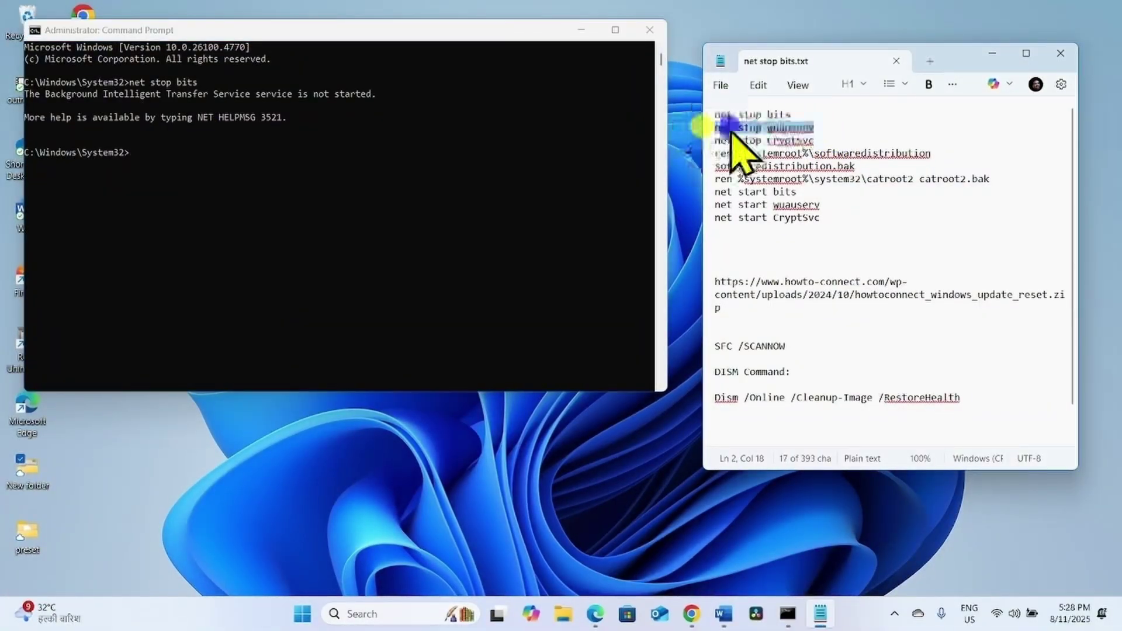
right_click(730, 134)
click(758, 203)
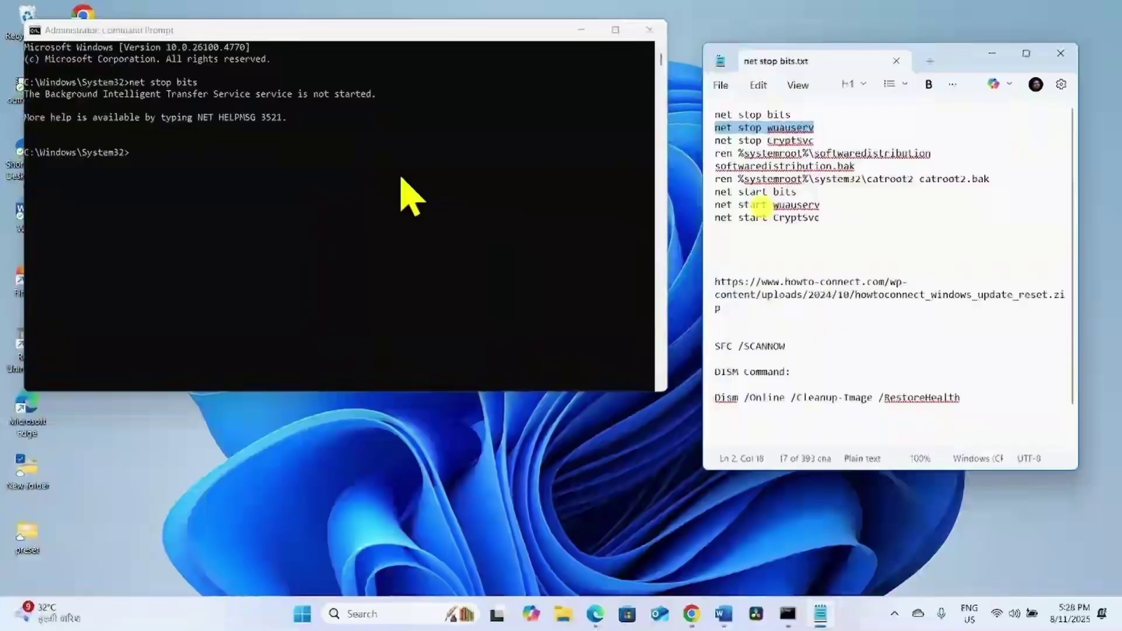
click(167, 177)
right_click(234, 266)
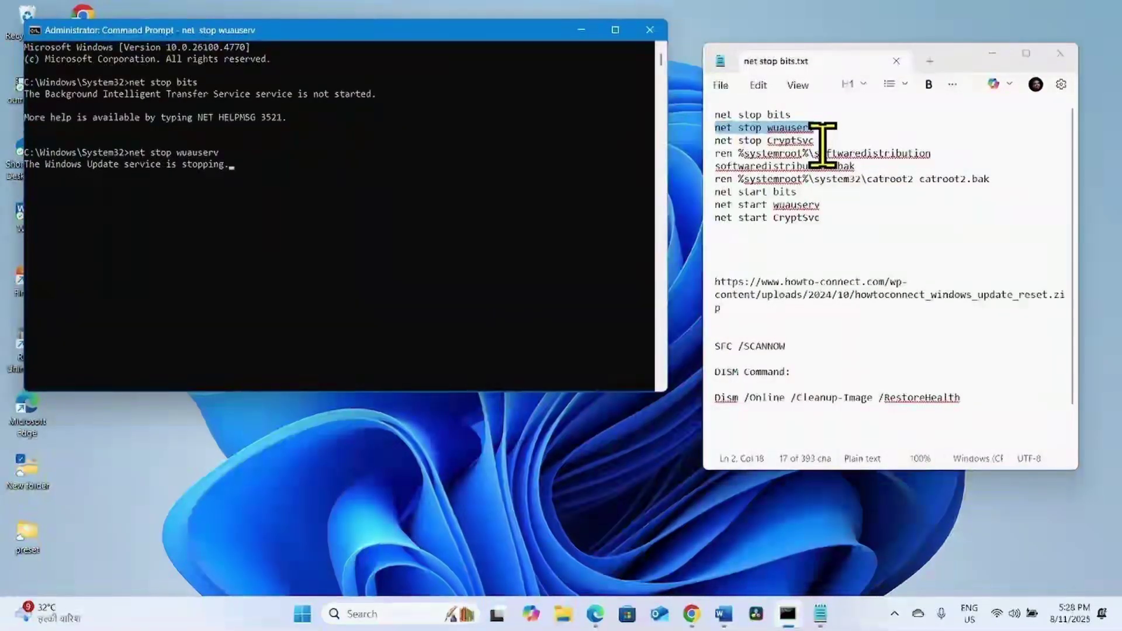
Copy and run net stop CryptSvc to stop Cryptographic Services and its dependent services.
drag(817, 142, 670, 142)
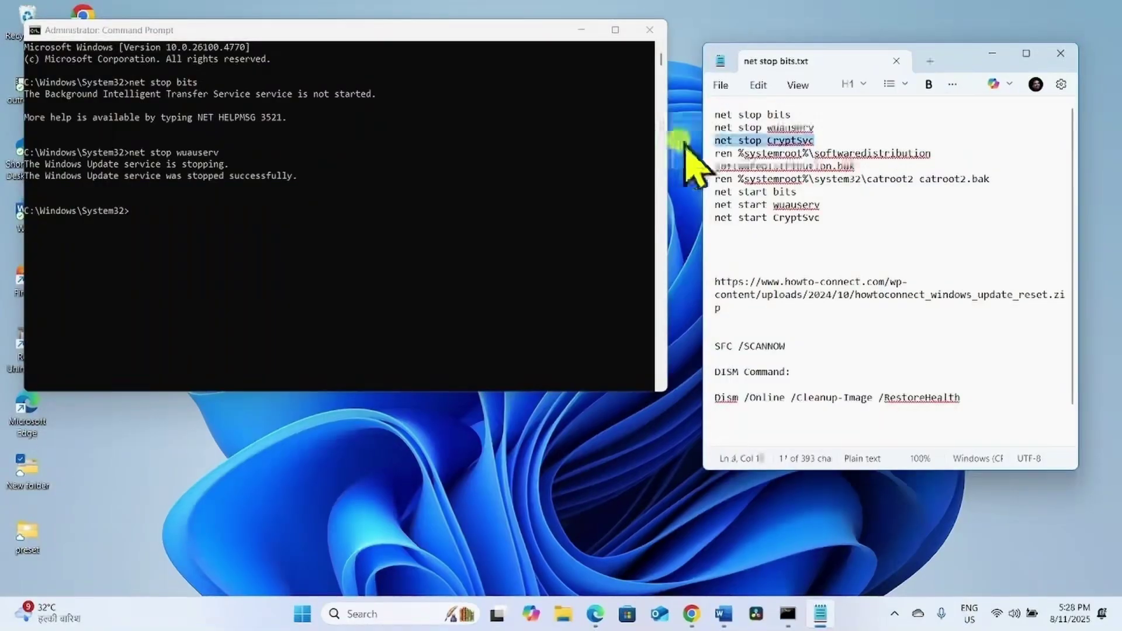
right_click(730, 146)
click(744, 228)
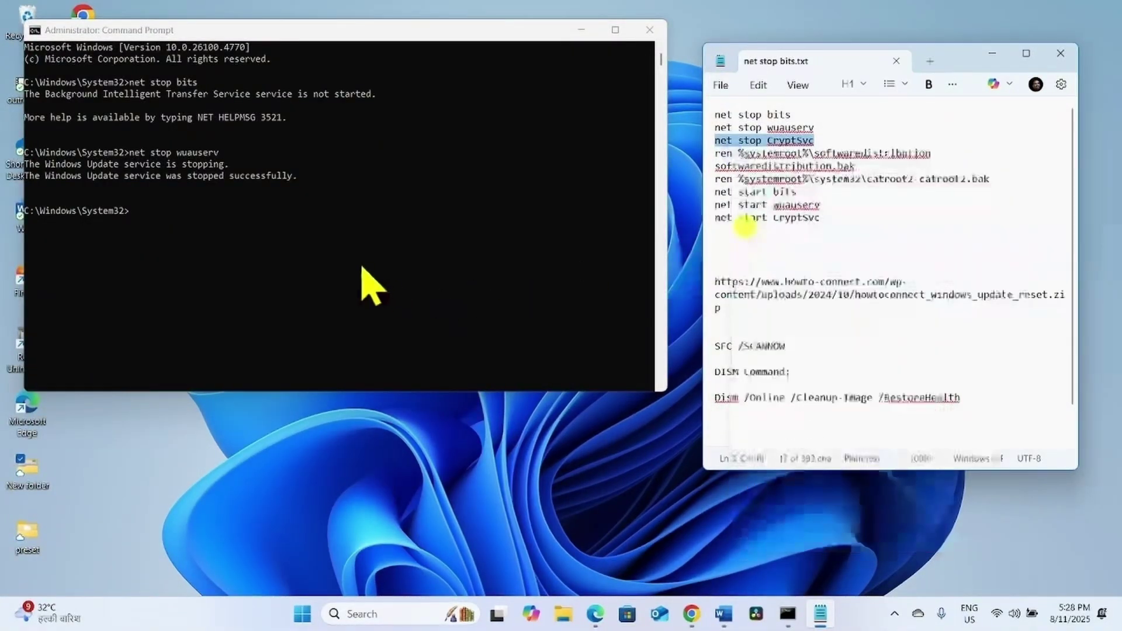
click(185, 228)
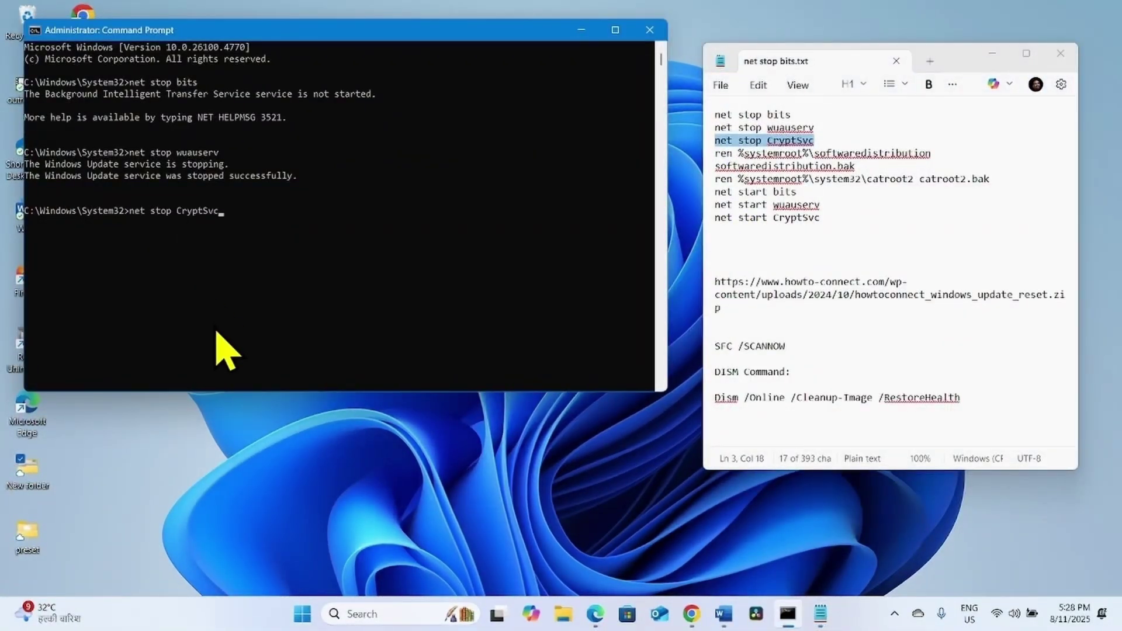
key(Return)
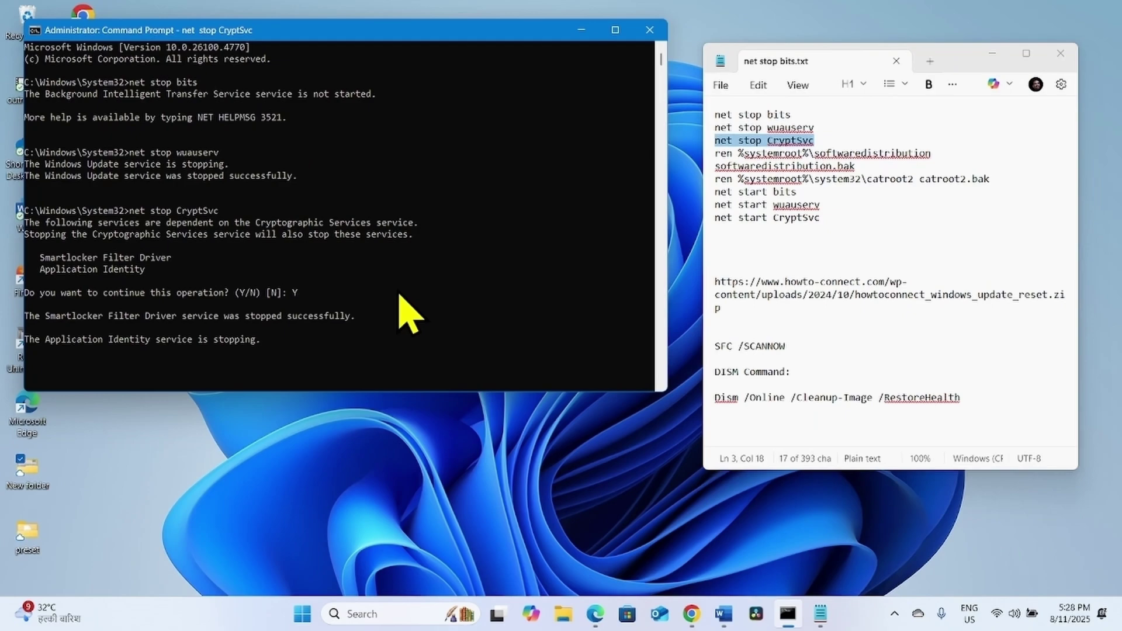
click(841, 220)
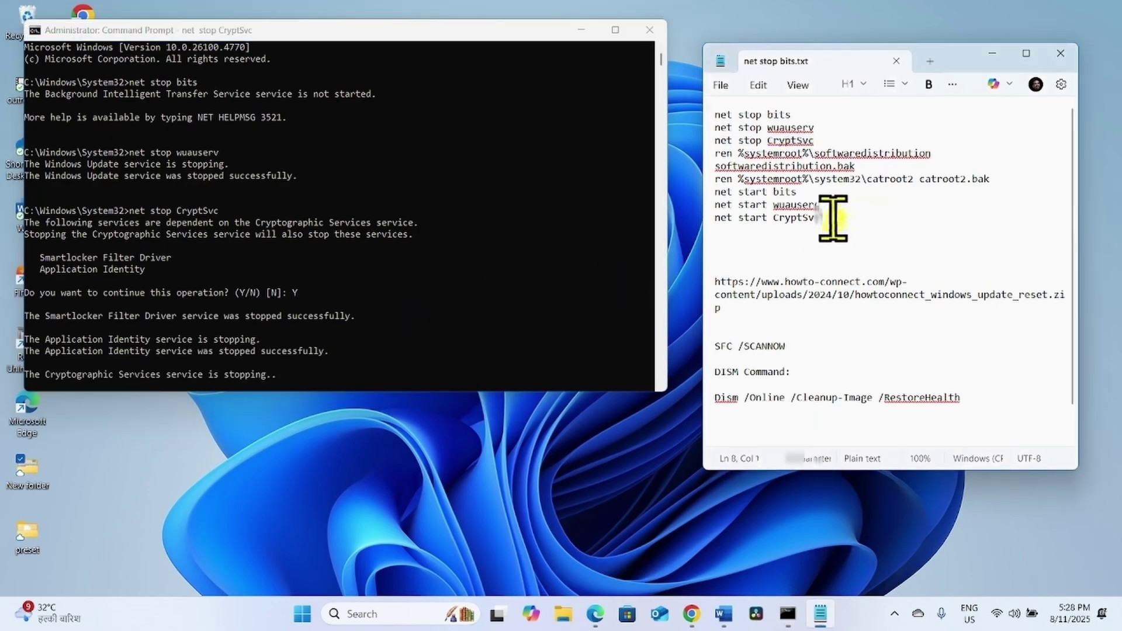
drag(833, 218, 664, 107)
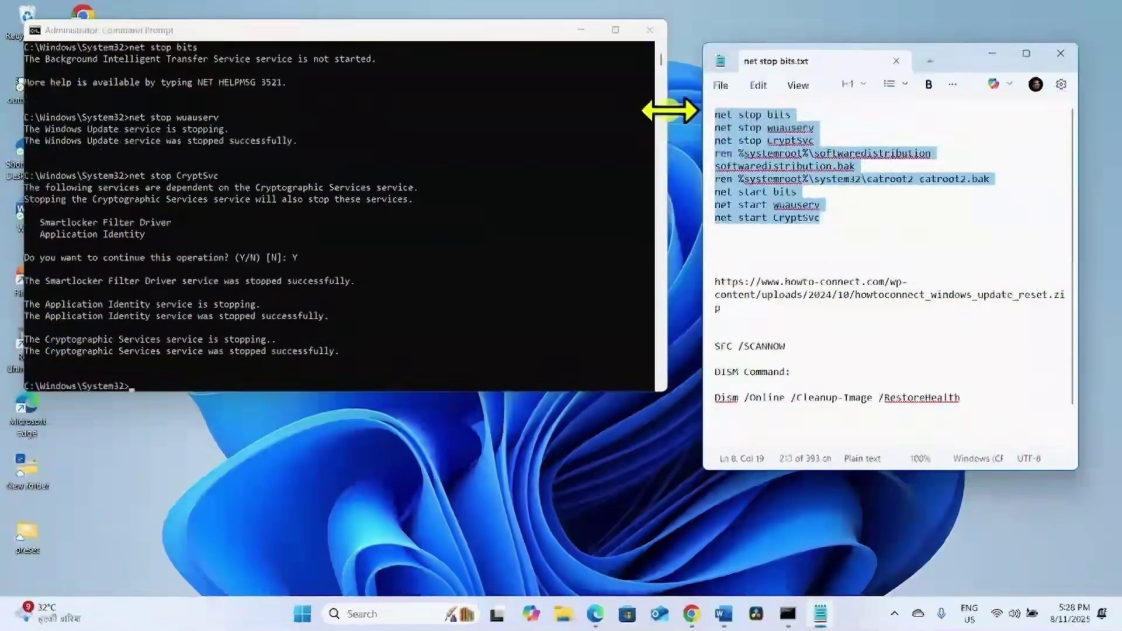
click(779, 211)
click(883, 218)
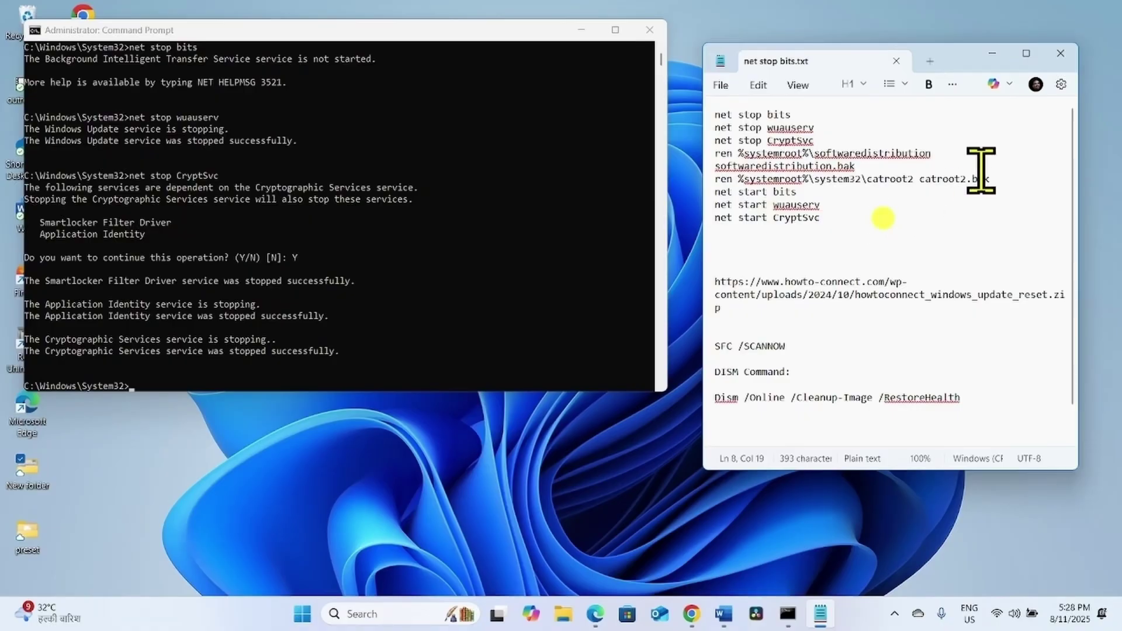
Close Notepad and Command Prompt, then launch the Settings app from the Start menu.
click(1062, 56)
click(649, 31)
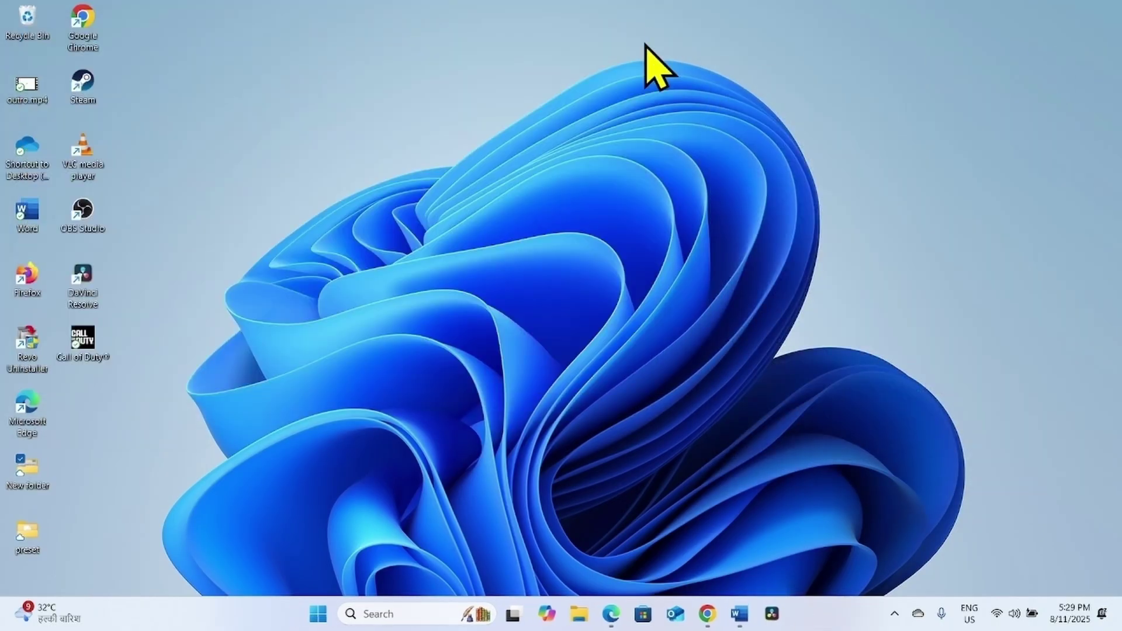
click(335, 615)
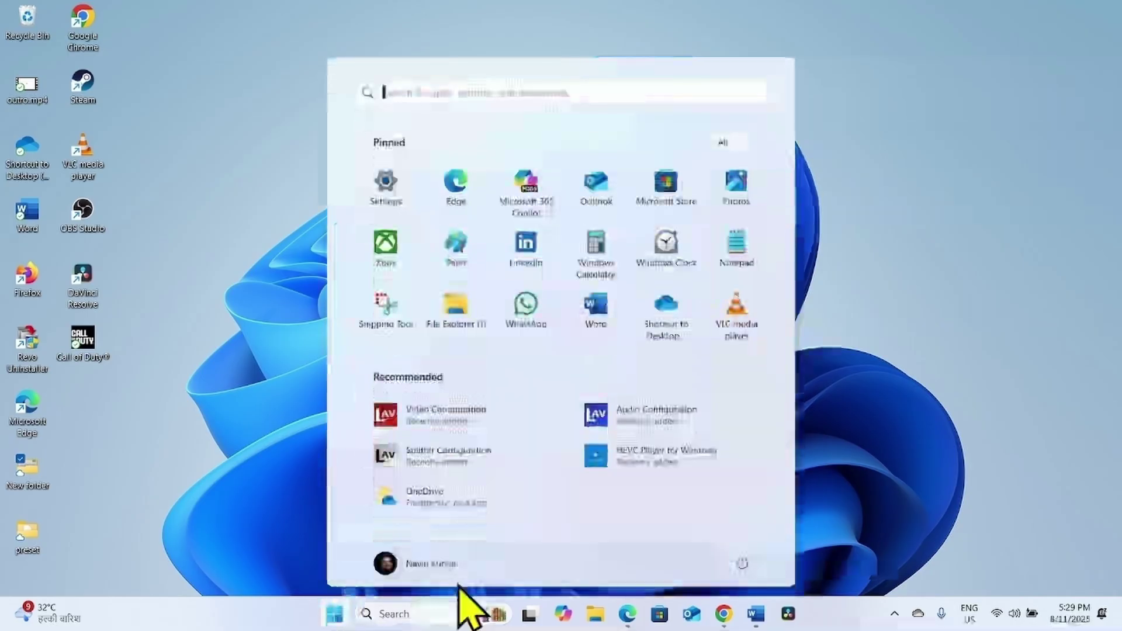
click(739, 564)
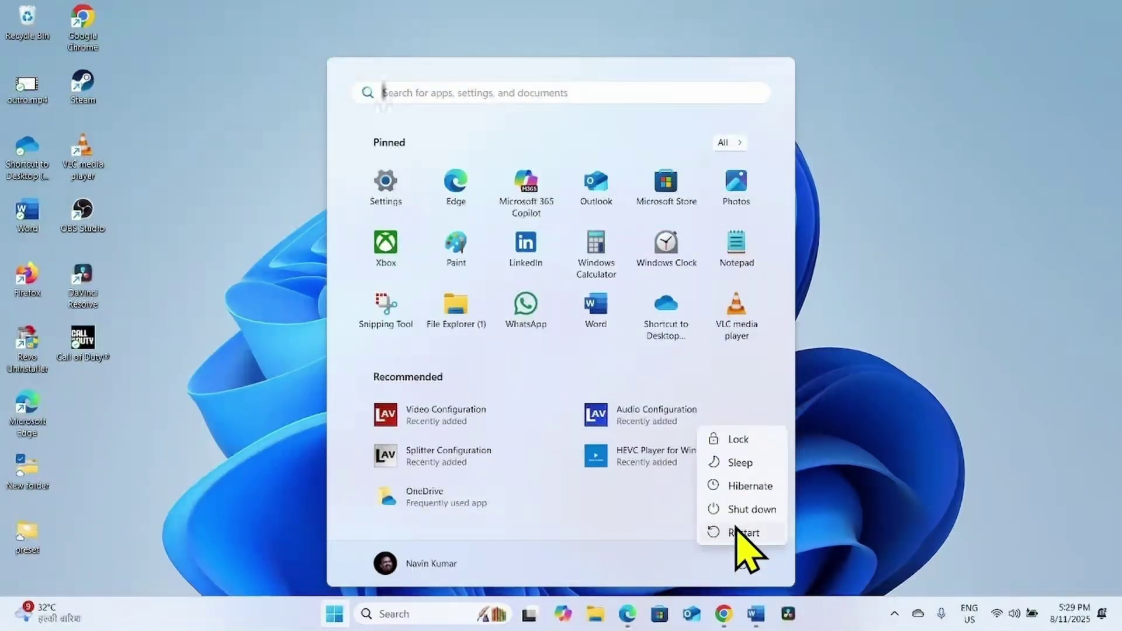
click(923, 320)
click(924, 320)
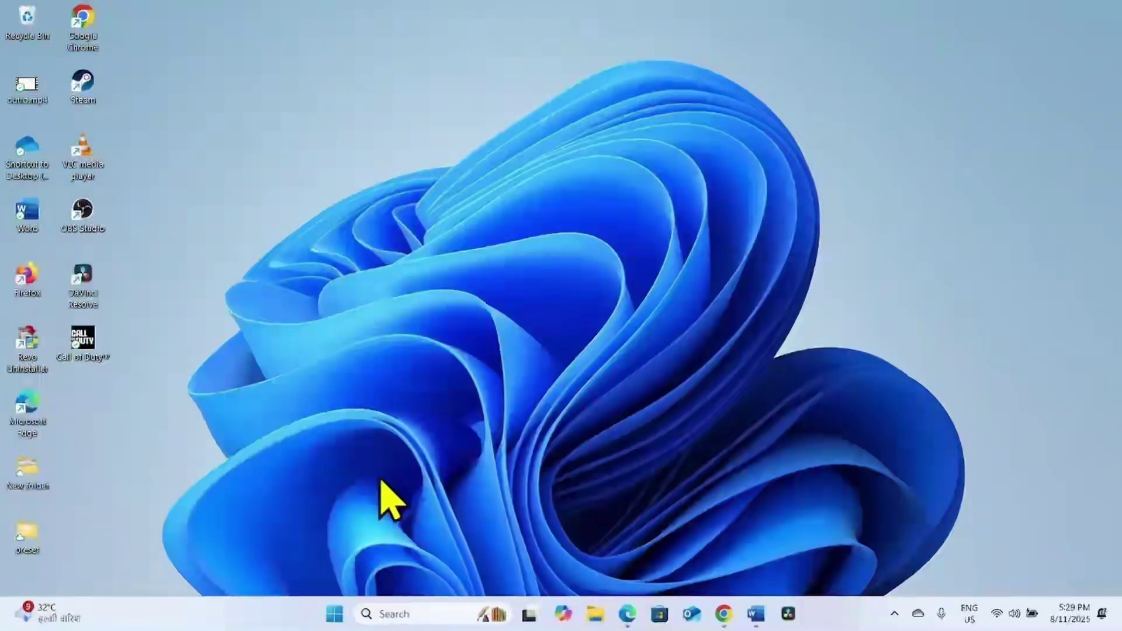
click(334, 621)
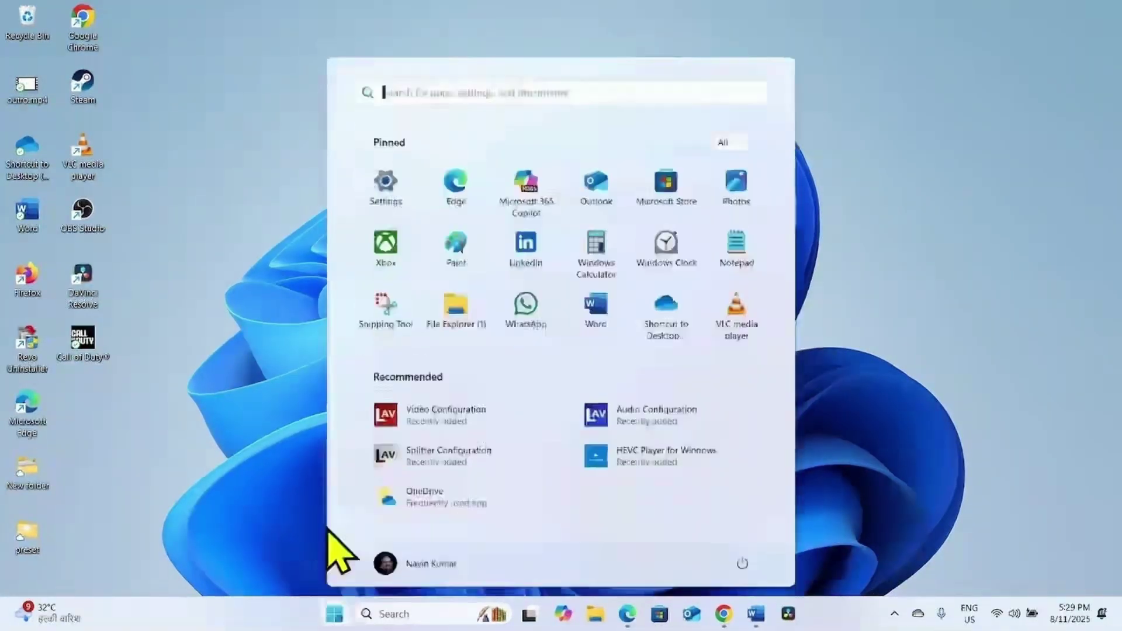
click(398, 190)
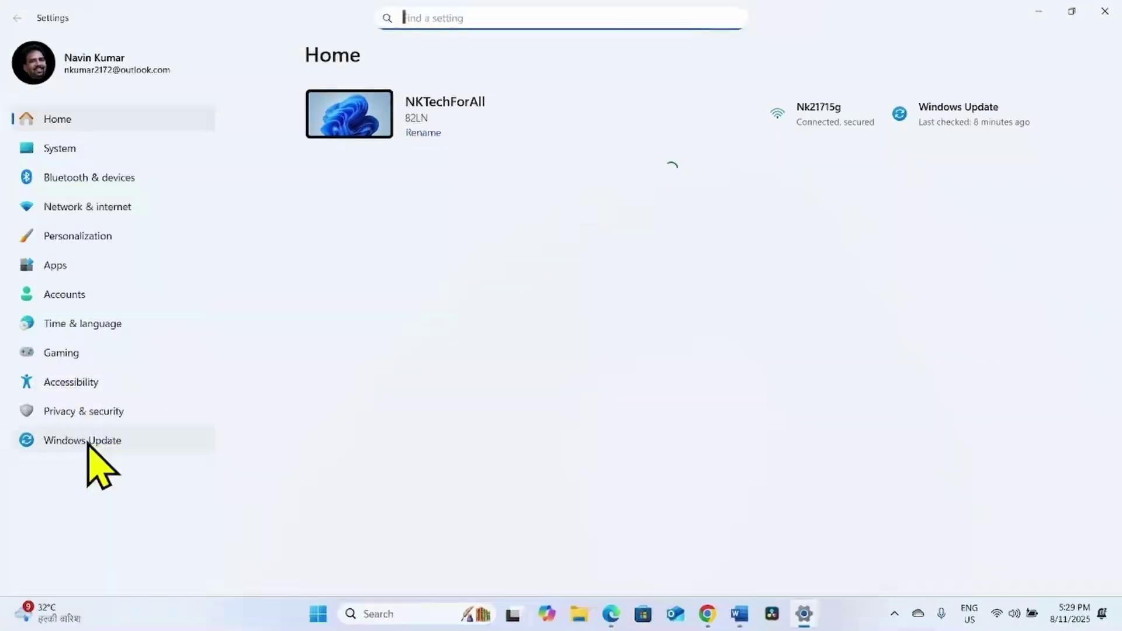
Run a fresh Windows Update check, then close Settings to return to the desktop.
click(87, 441)
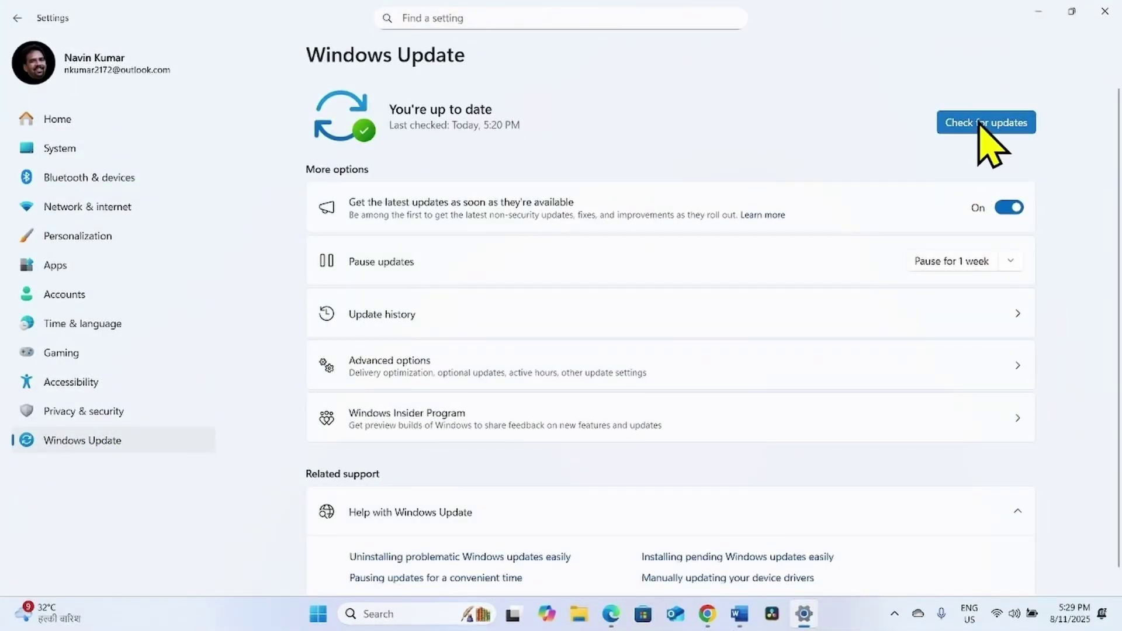
click(979, 122)
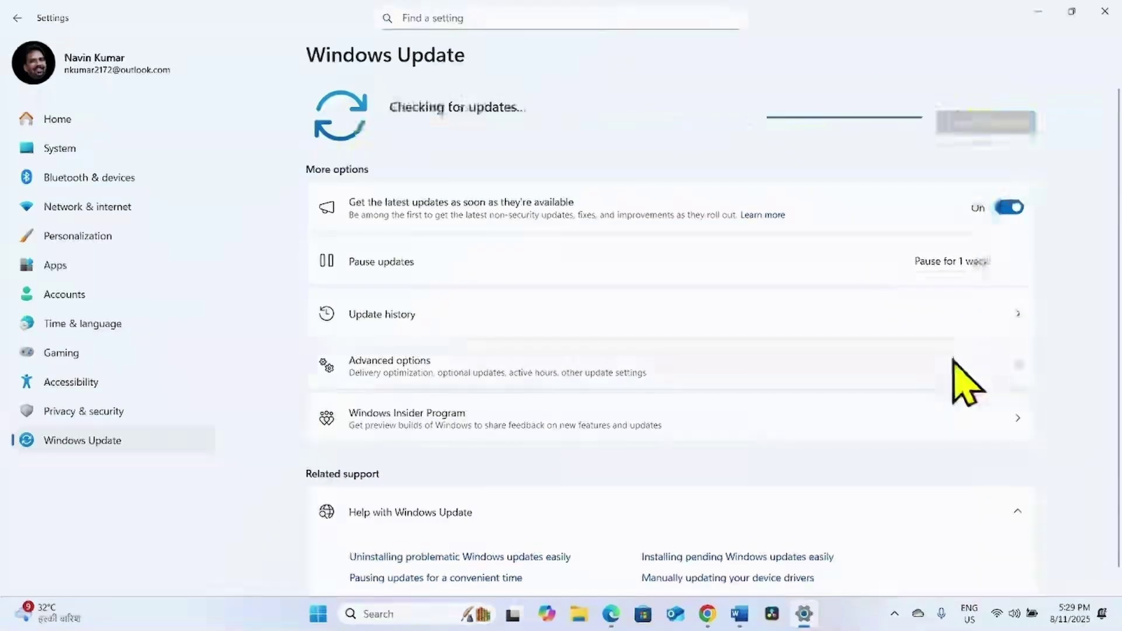
click(1112, 9)
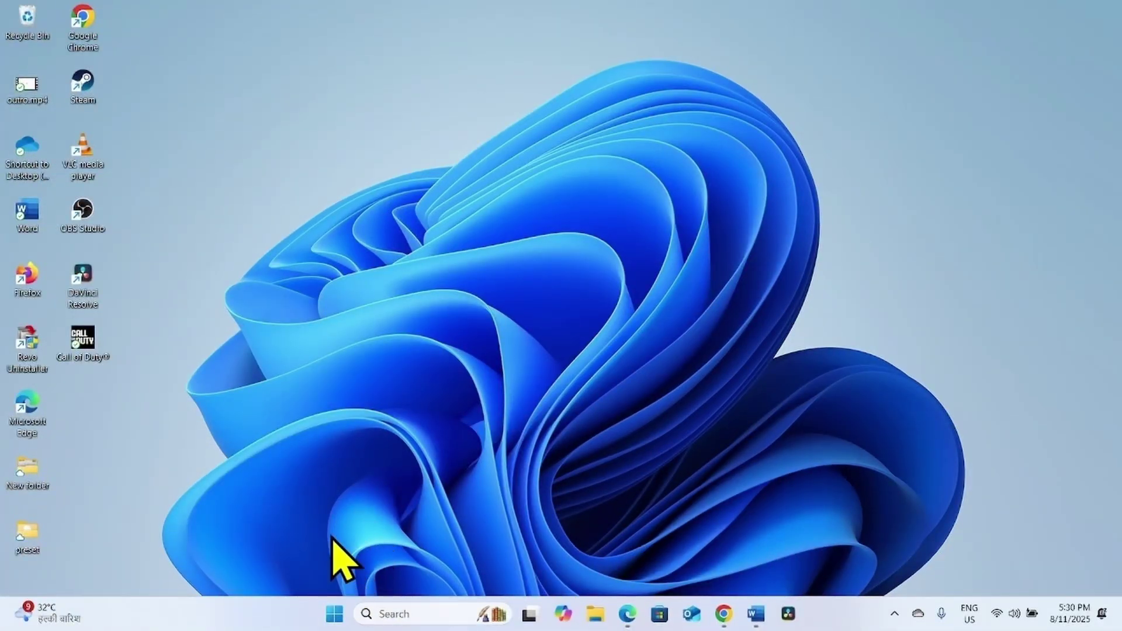
right_click(335, 617)
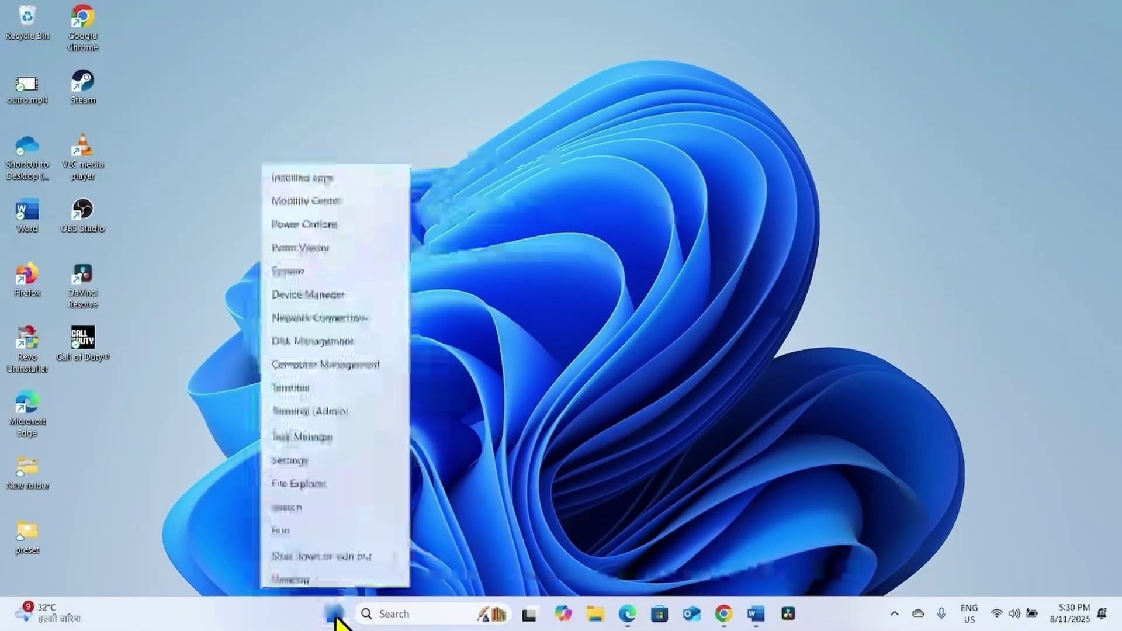
click(377, 172)
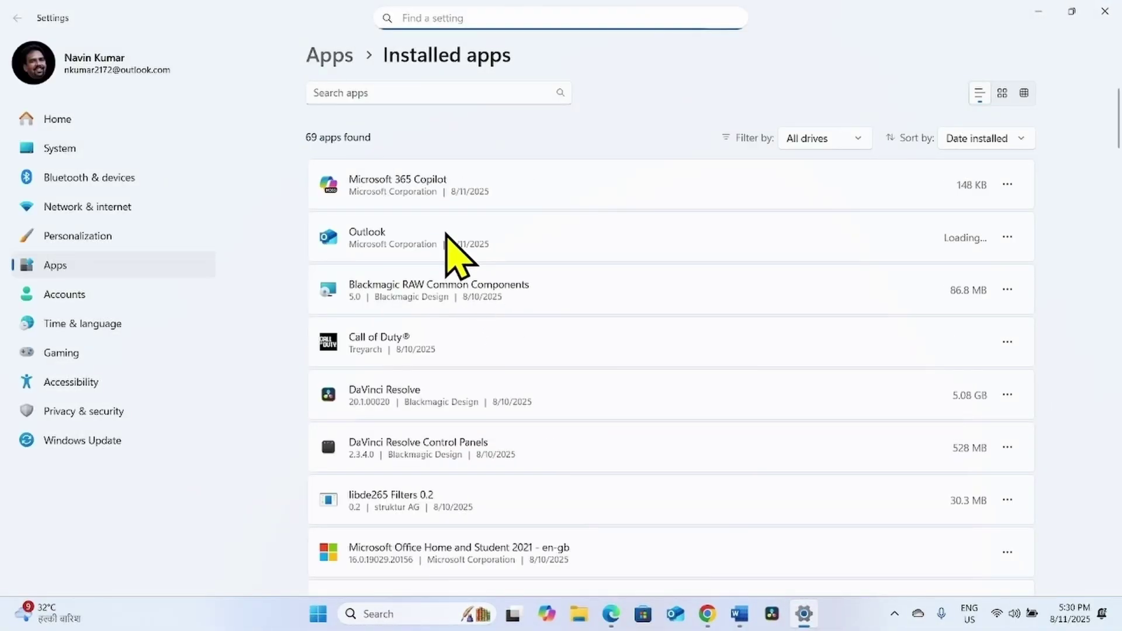
scroll(452, 360, down, 20)
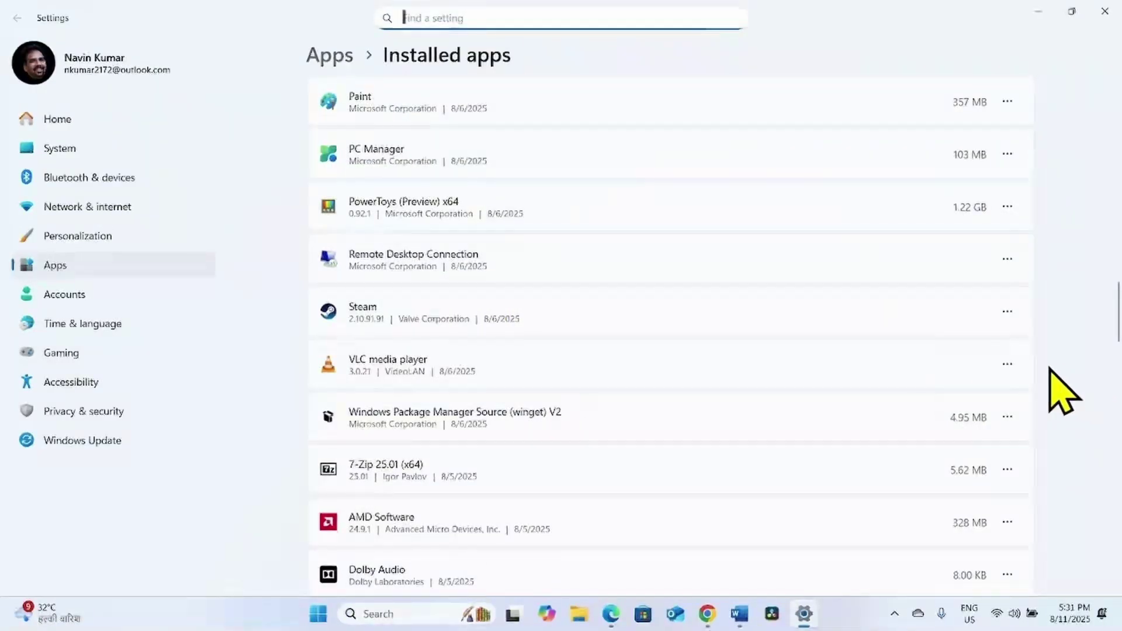
click(1006, 366)
click(871, 415)
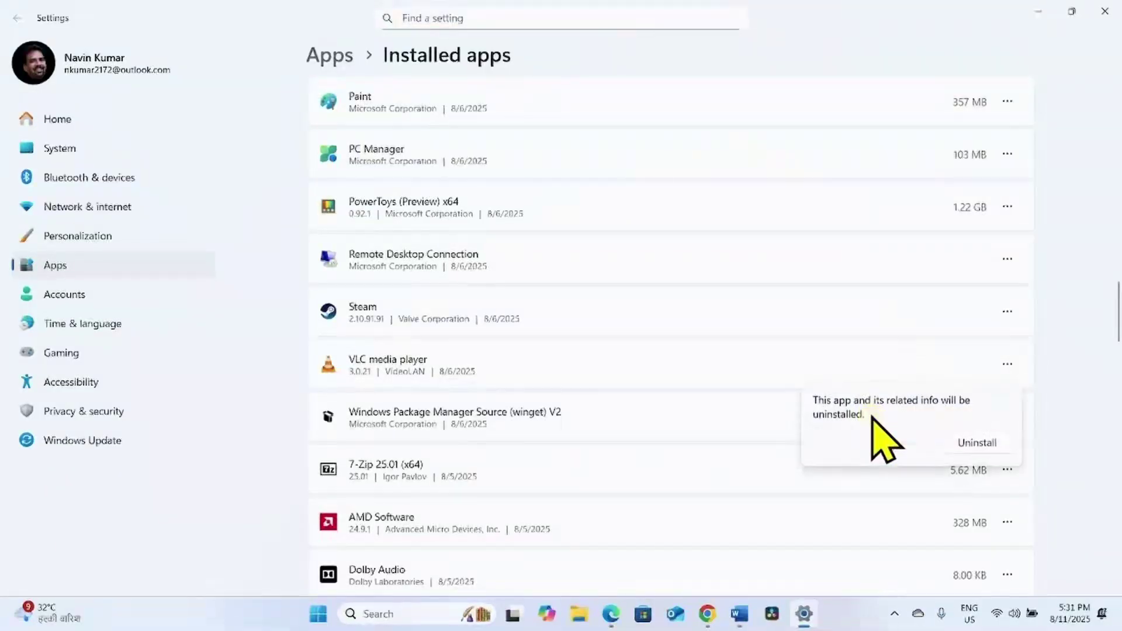
click(987, 446)
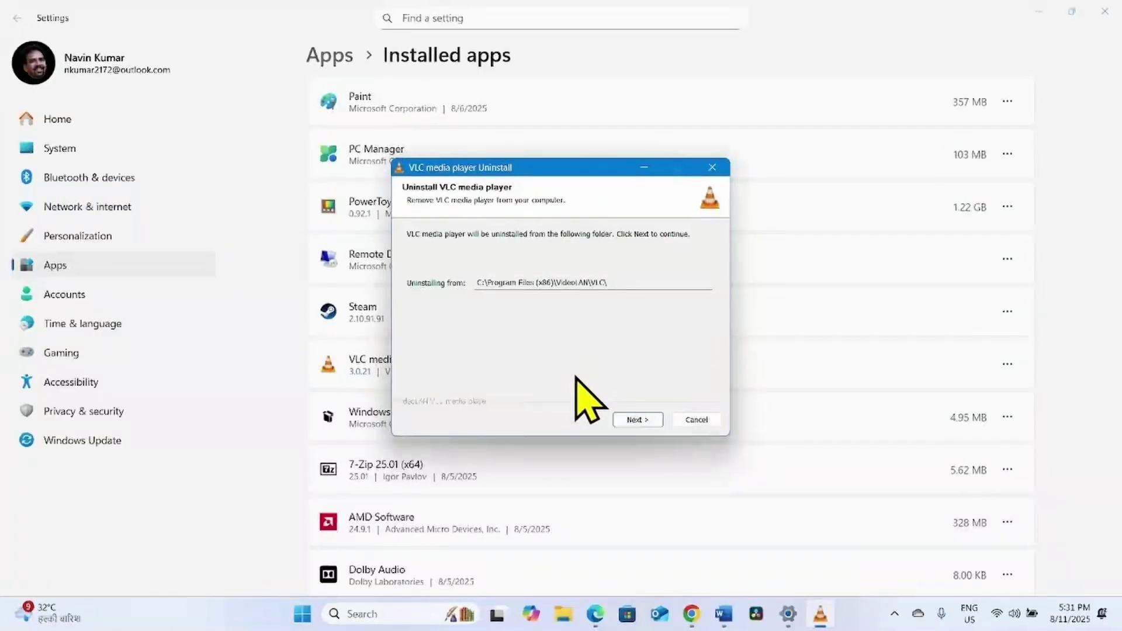
click(711, 167)
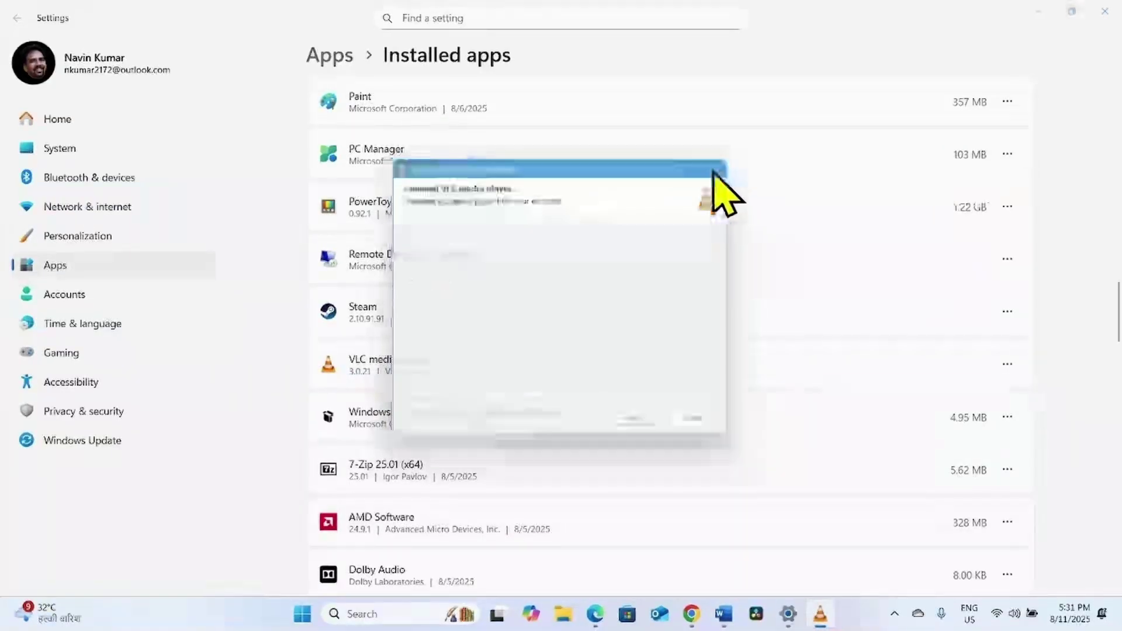
click(1104, 11)
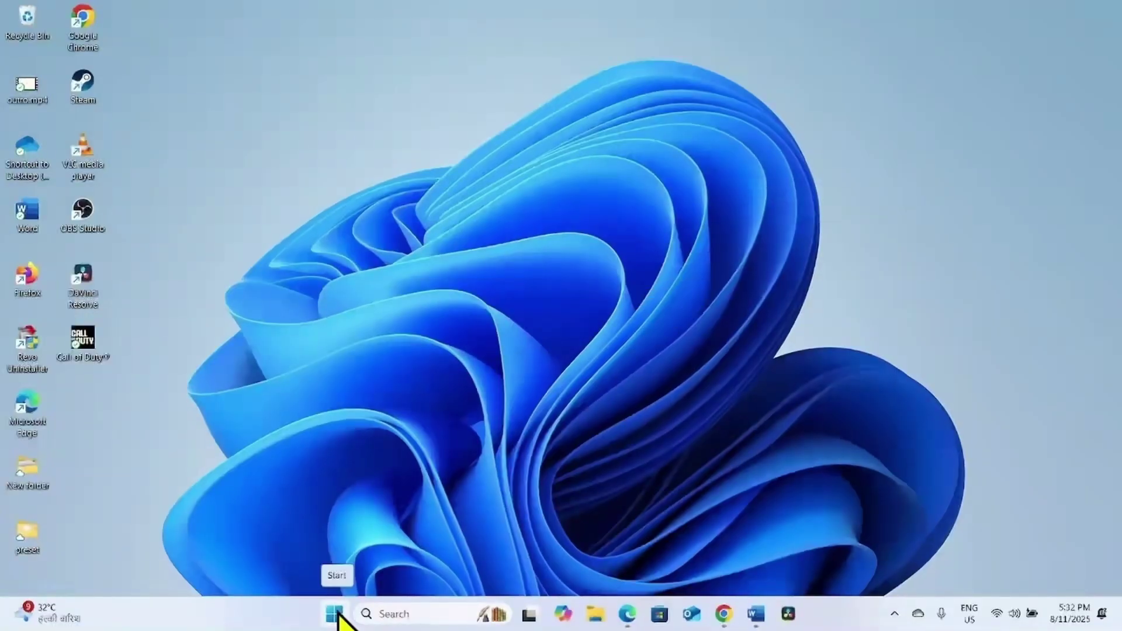
Open the Services console full-screen and widen the Name column to show full service names.
click(415, 613)
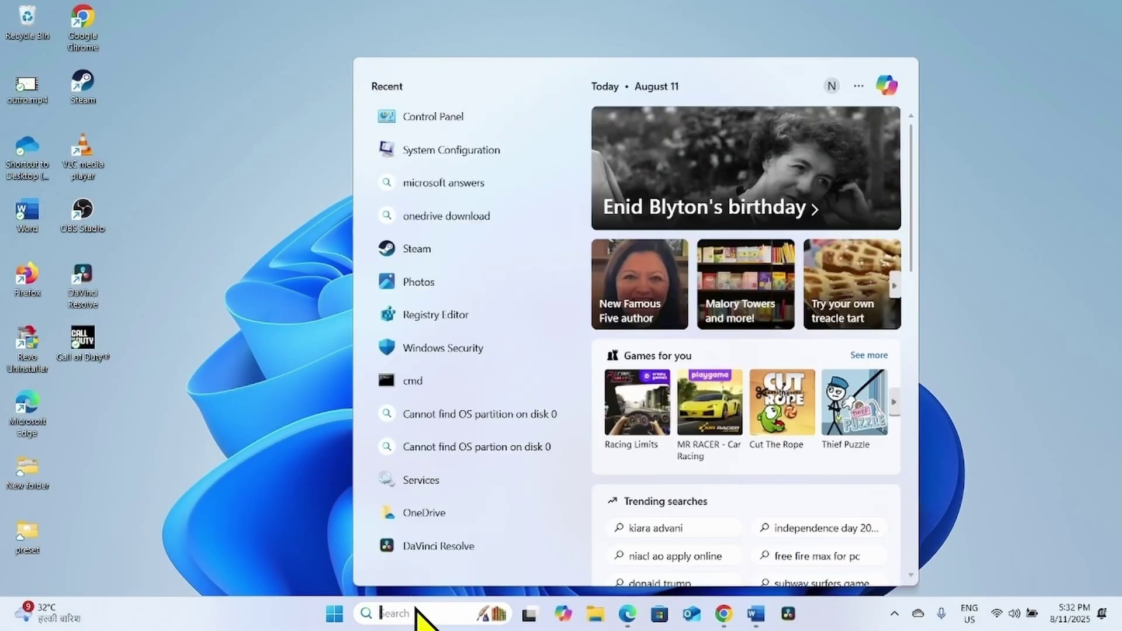
text(SER)
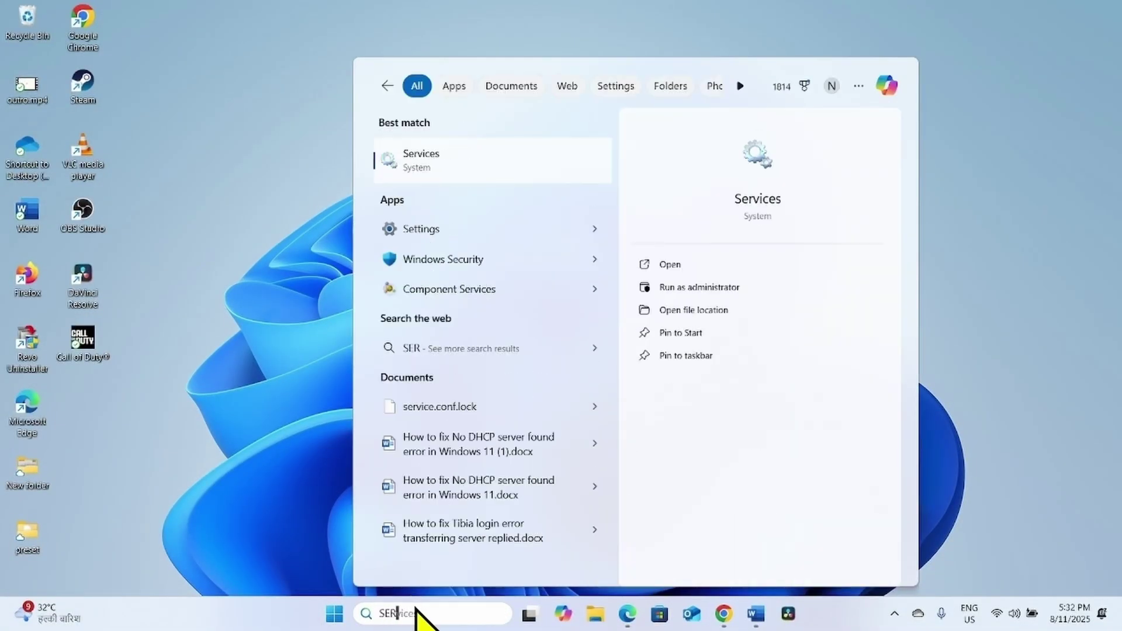
text(VICES)
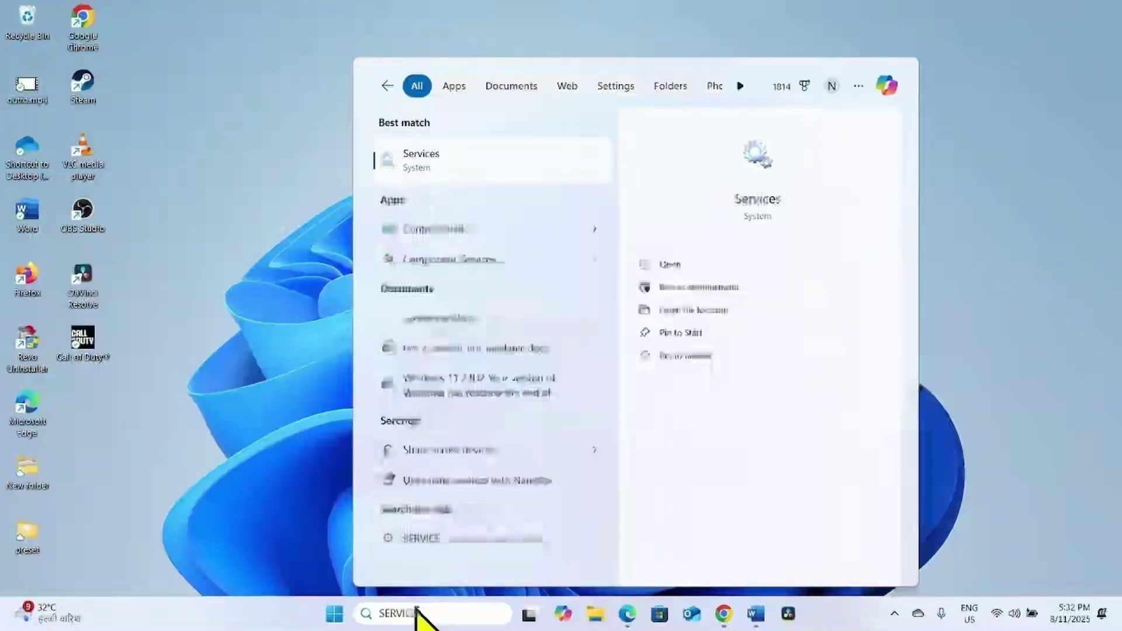
click(513, 153)
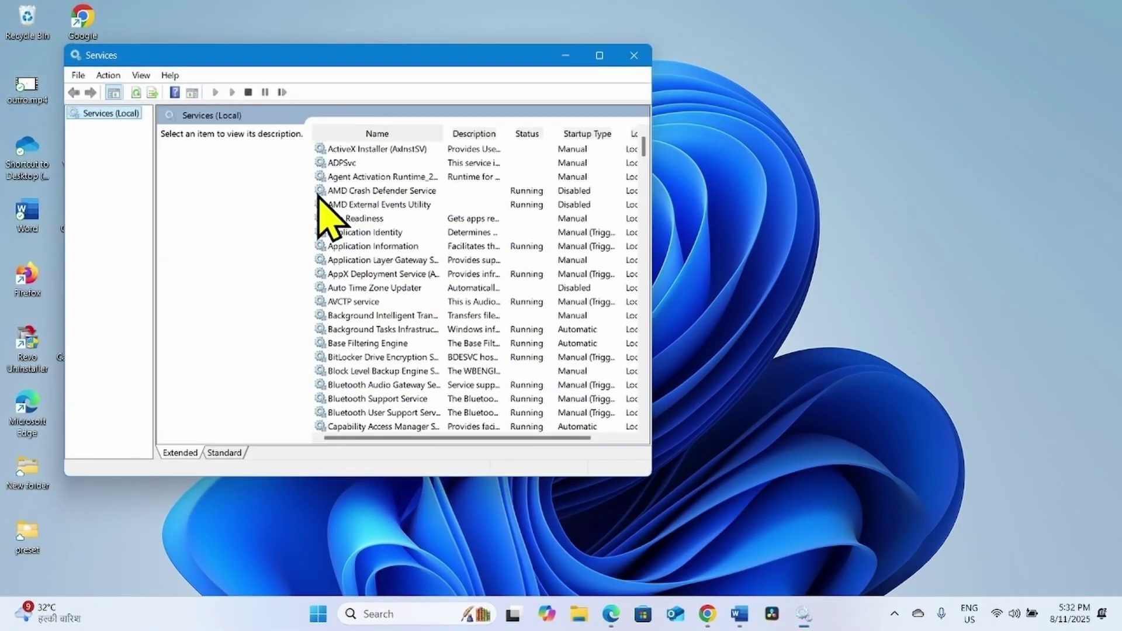
click(599, 56)
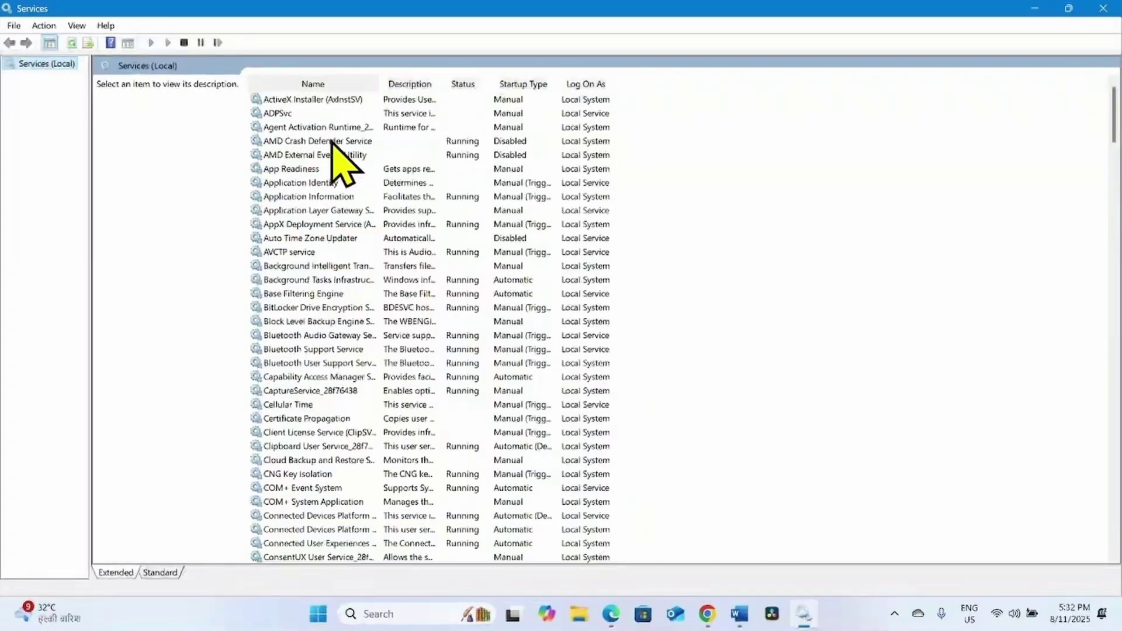
drag(378, 83, 532, 80)
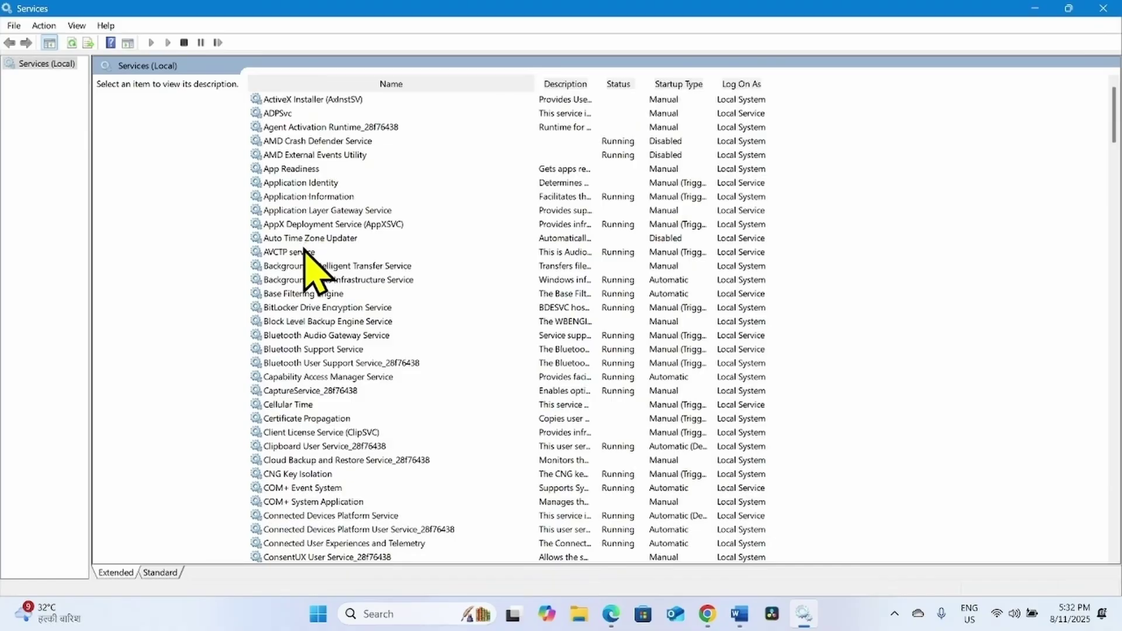
Set App Readiness to Automatic startup, start it, apply, then restart the service.
click(299, 170)
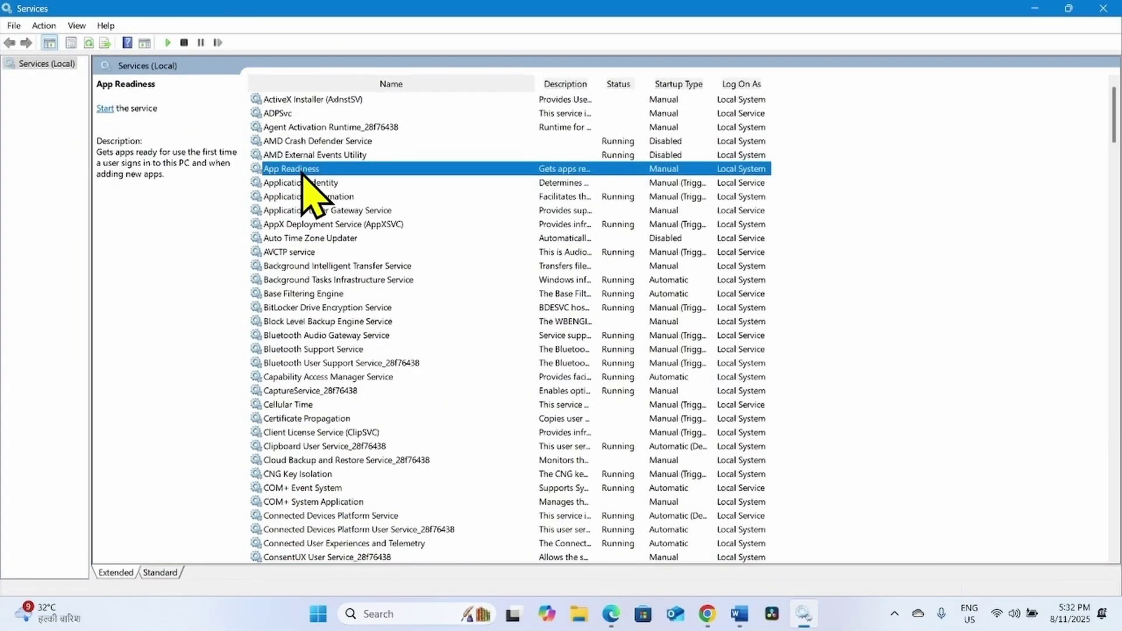
right_click(301, 172)
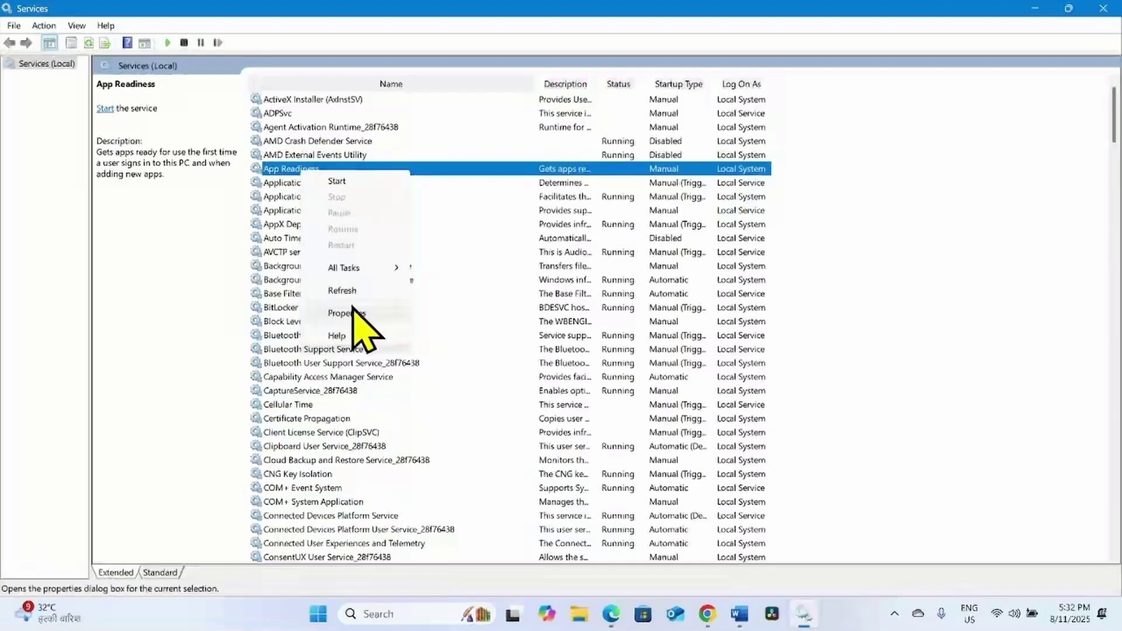
click(350, 312)
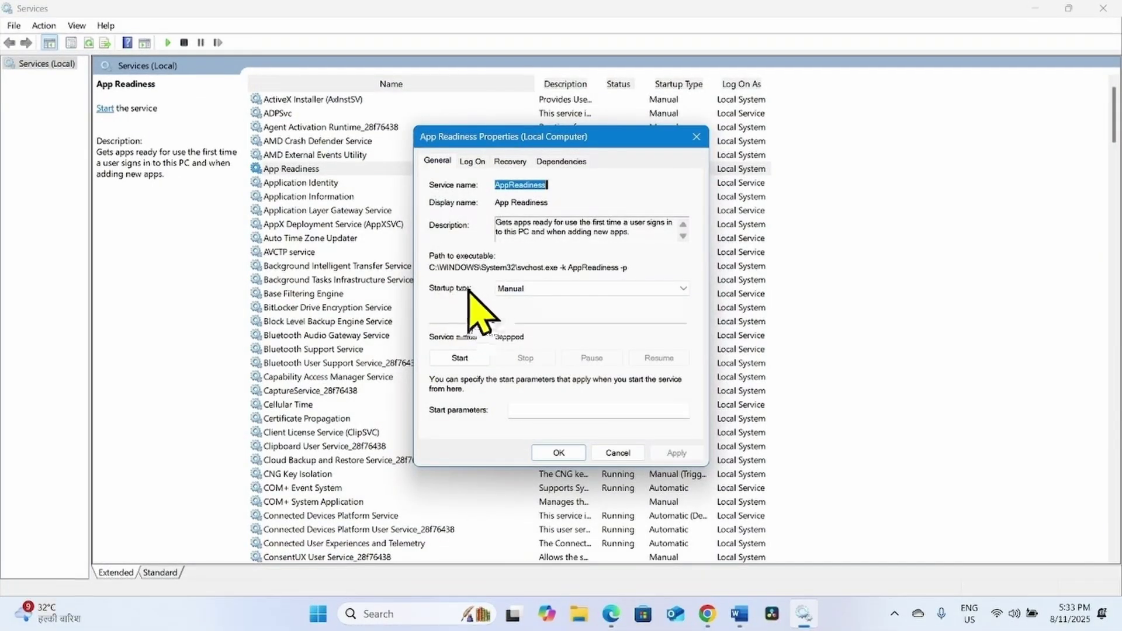
click(559, 288)
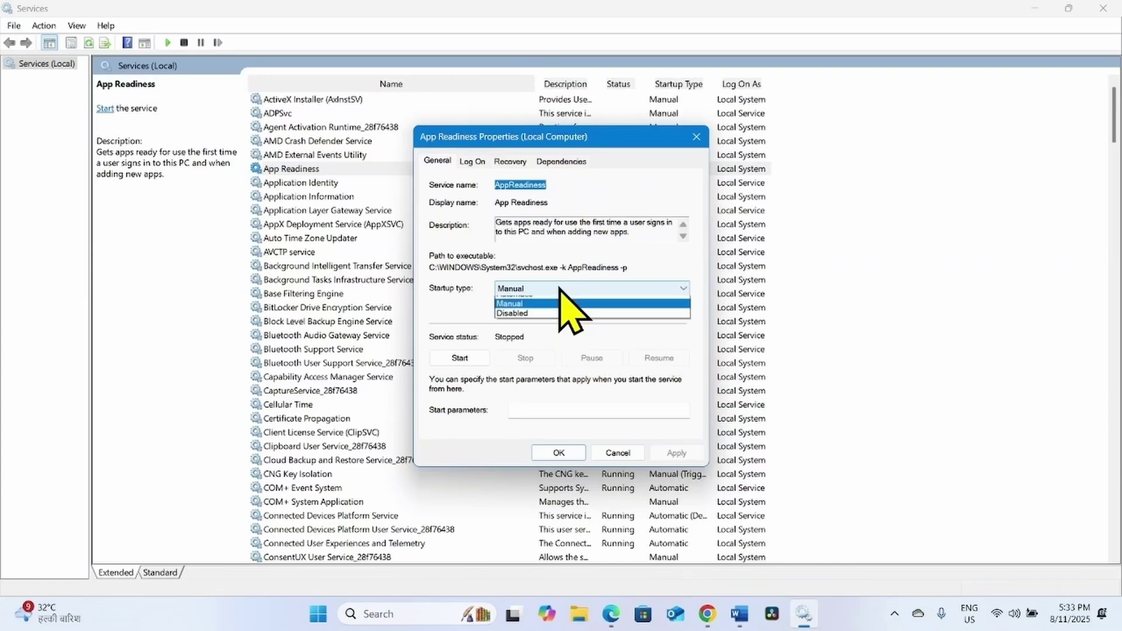
click(538, 314)
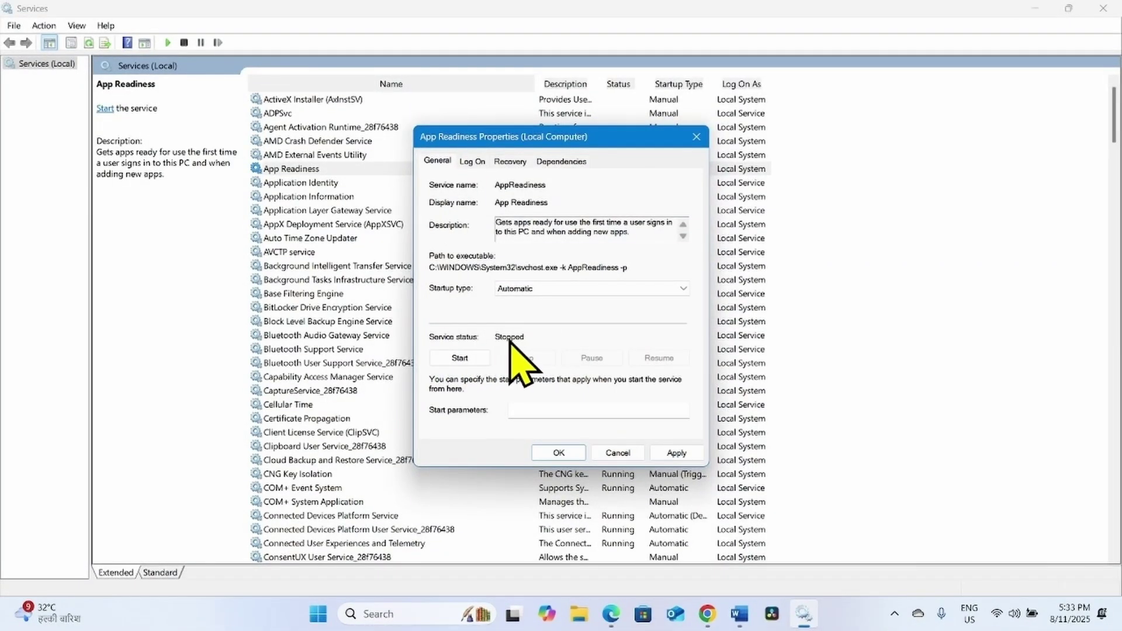
click(458, 358)
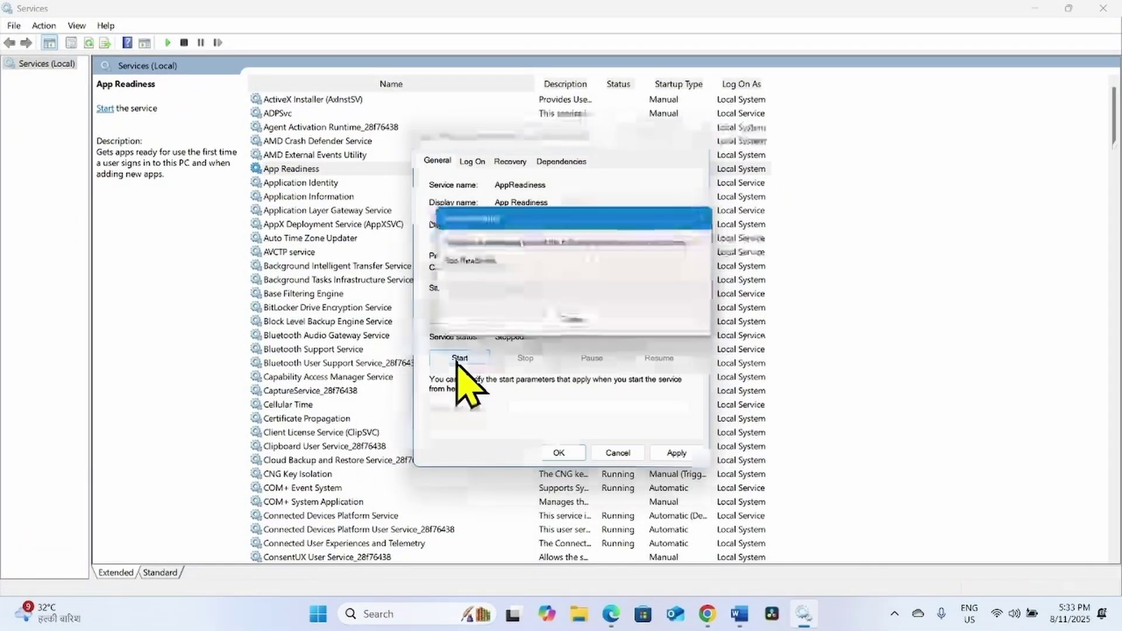
click(673, 457)
click(560, 454)
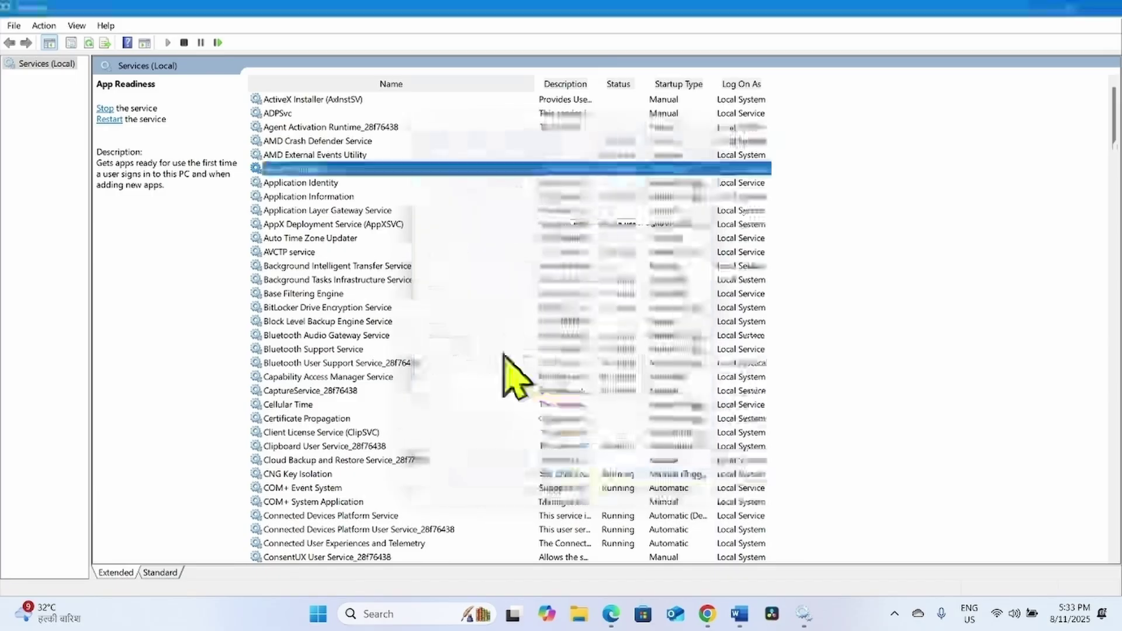
right_click(292, 169)
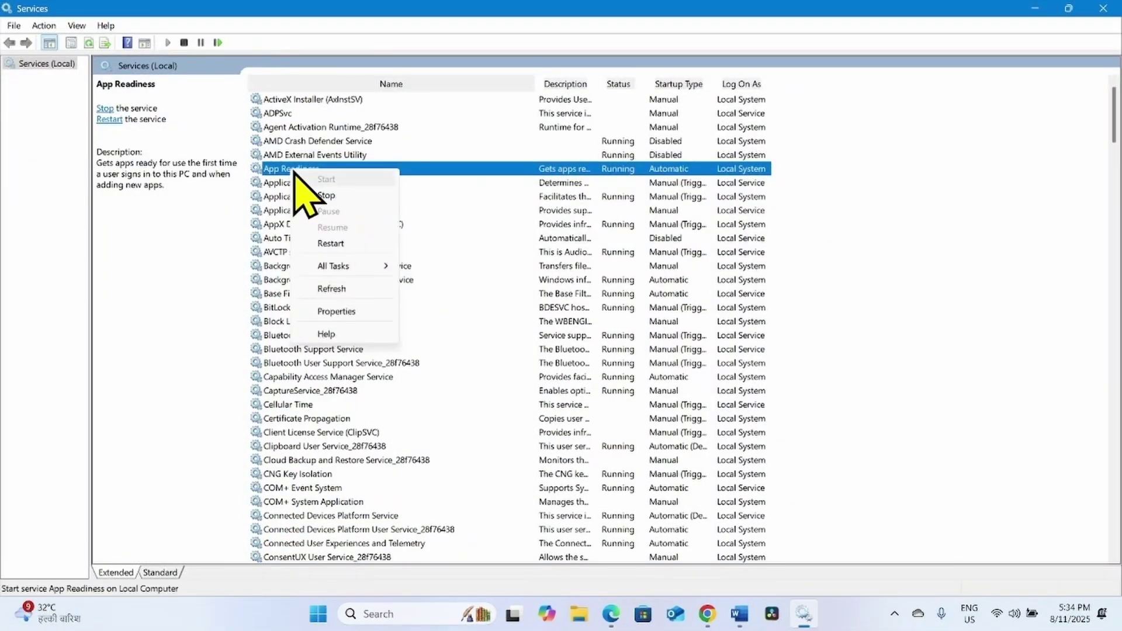
click(325, 241)
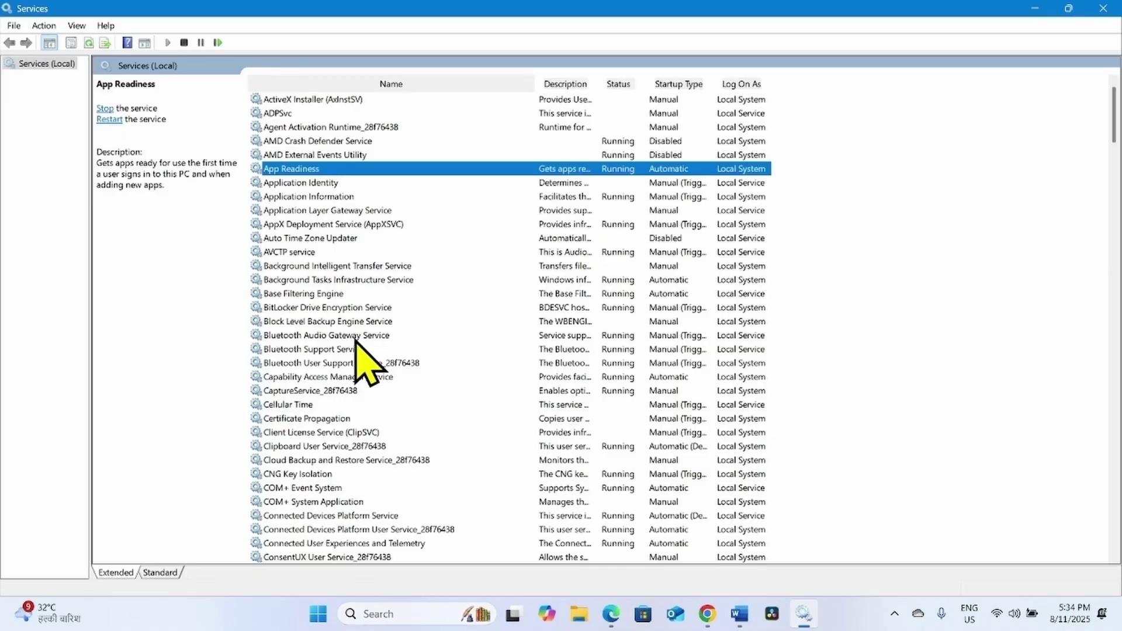
Set Background Intelligent Transfer Service startup to Automatic, start it, and apply the change.
scroll(362, 358, down, 10)
scroll(363, 358, up, 10)
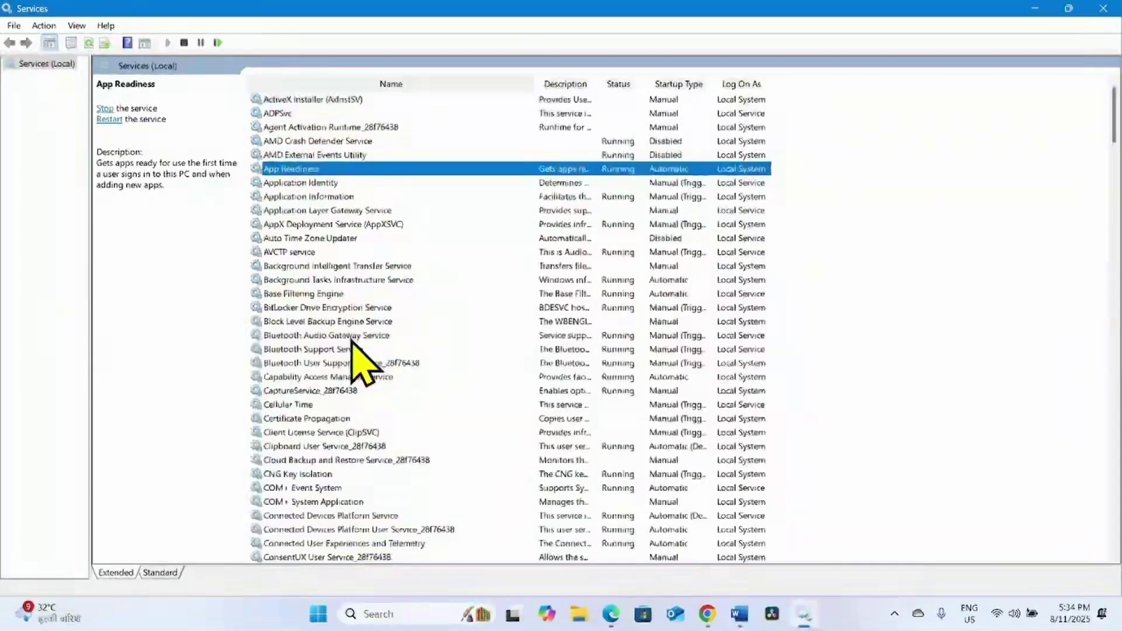
click(322, 266)
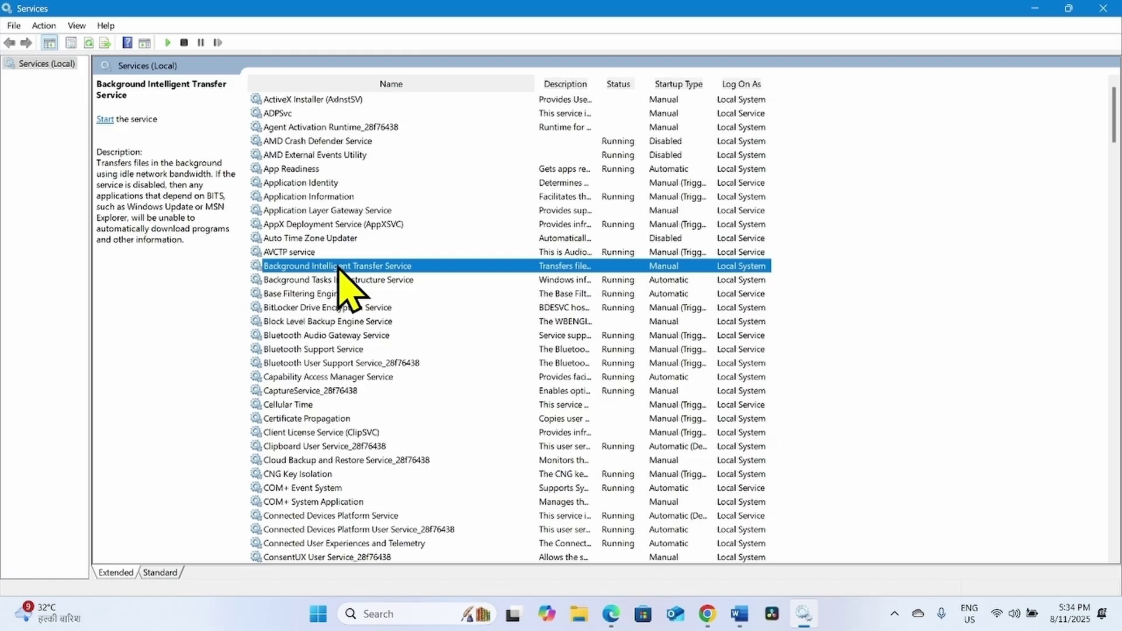
right_click(339, 270)
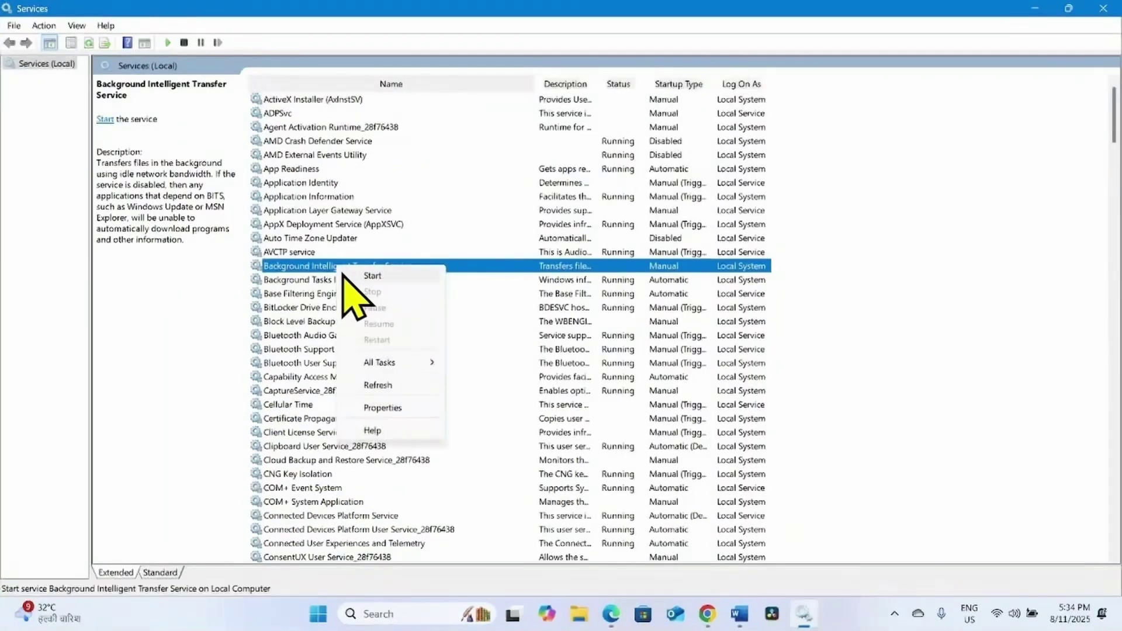
click(384, 406)
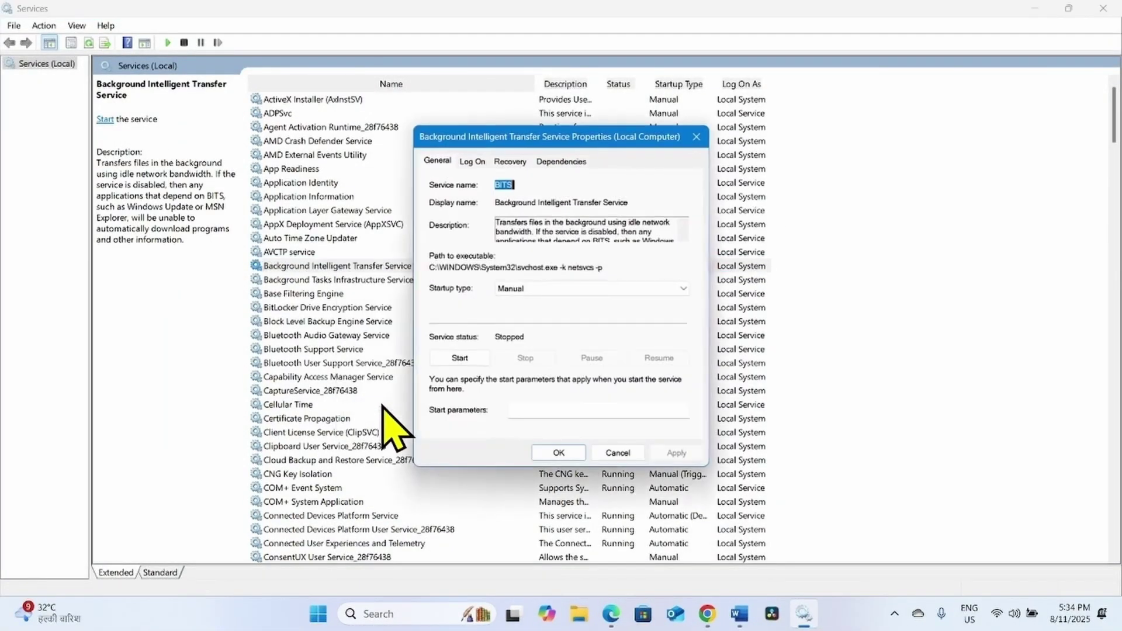
click(515, 292)
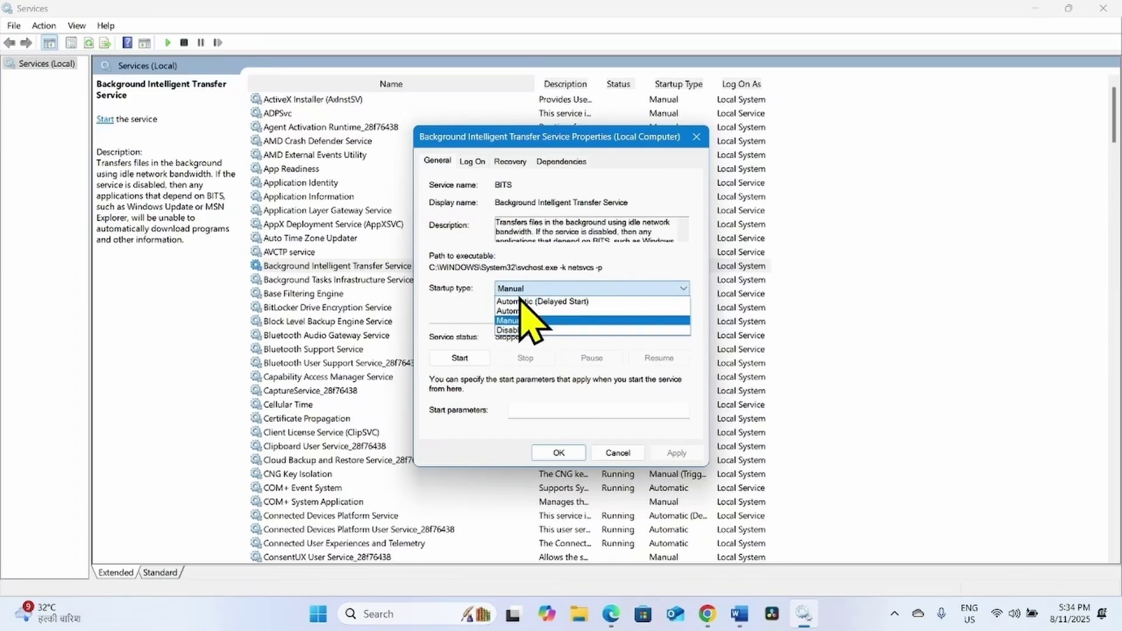
click(509, 314)
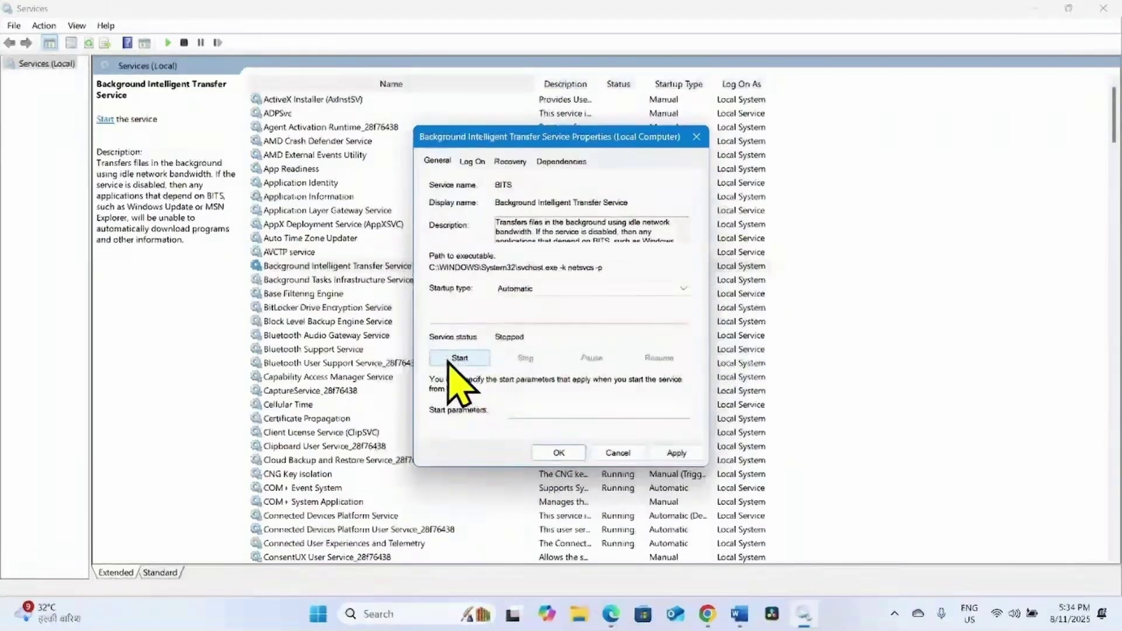
click(451, 361)
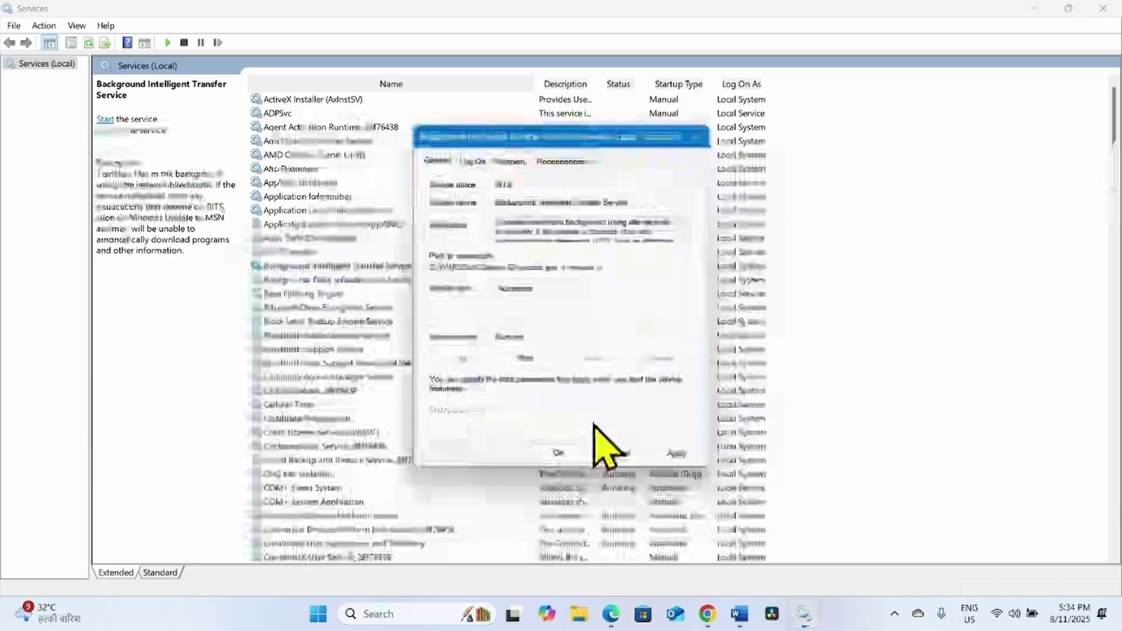
click(673, 456)
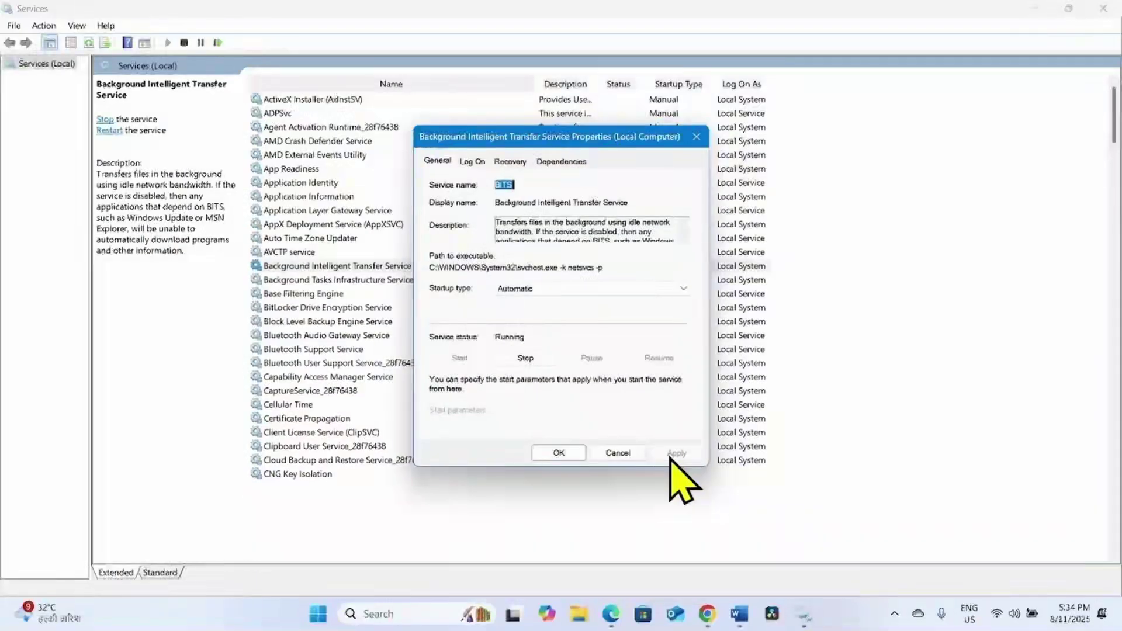
click(549, 458)
Restart the Background Intelligent Transfer Service.
click(304, 270)
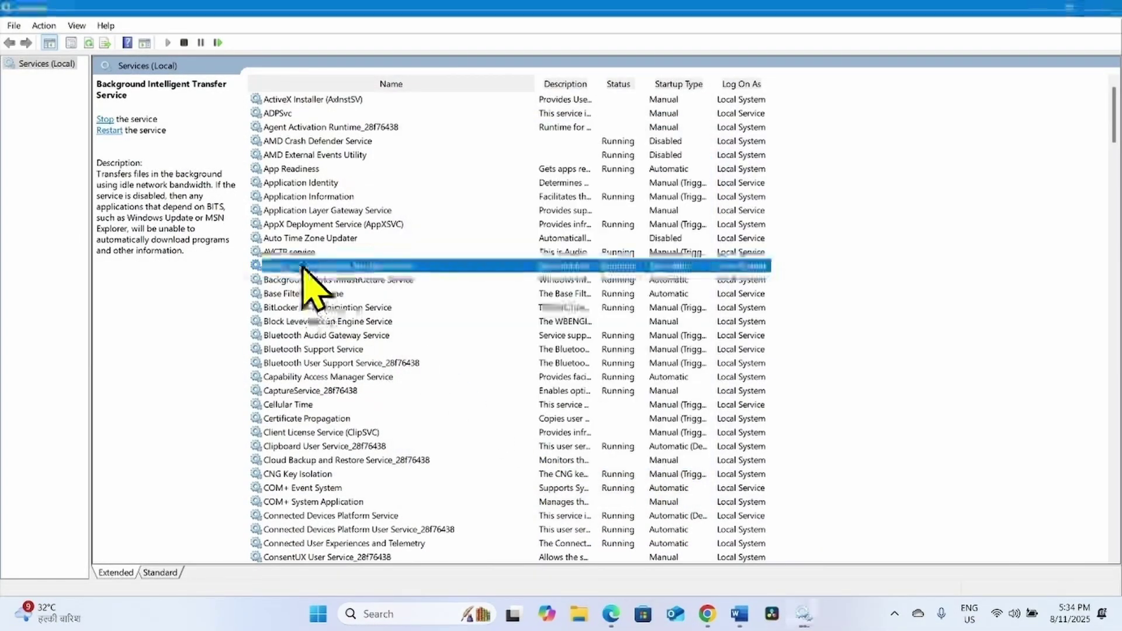
right_click(304, 270)
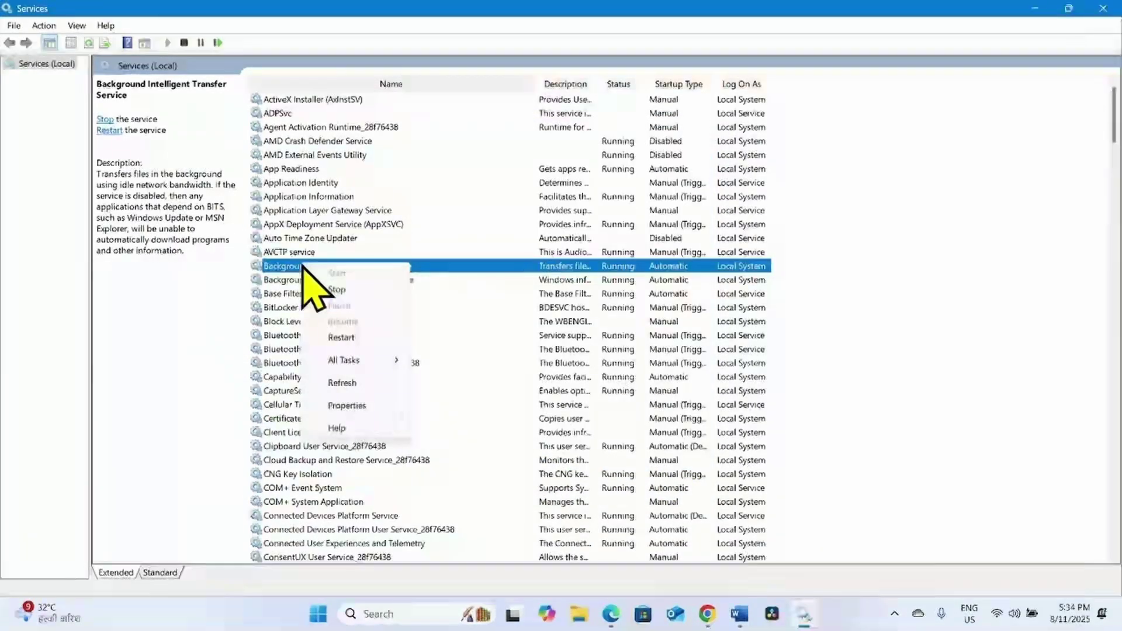
click(341, 338)
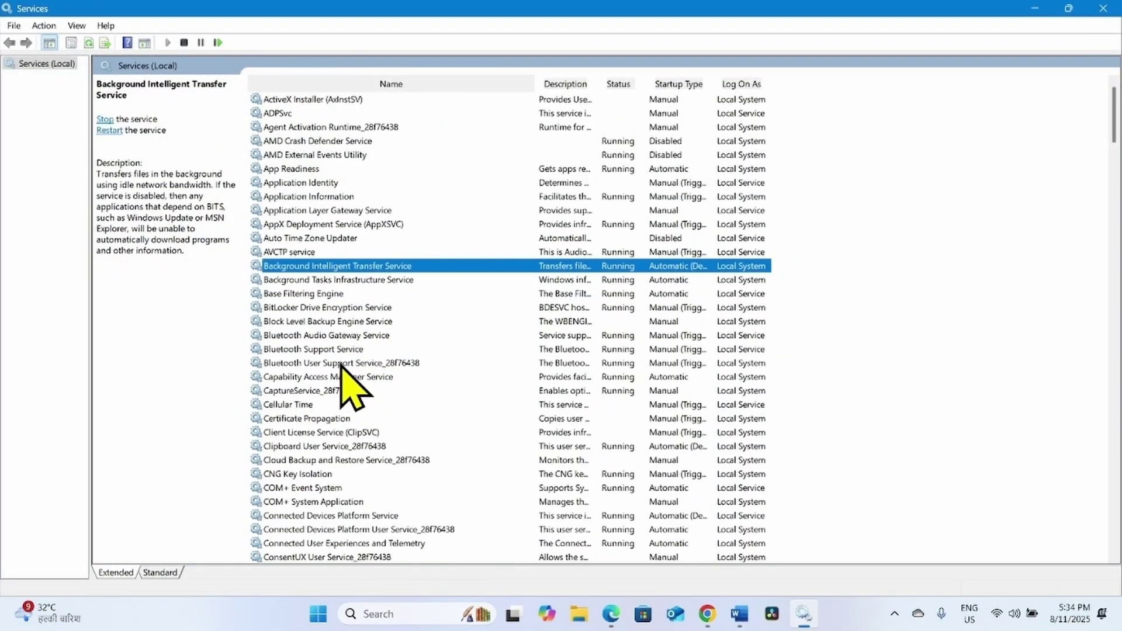
Check Cryptographic Services properties unchanged, then restart the service.
scroll(341, 364, down, 11)
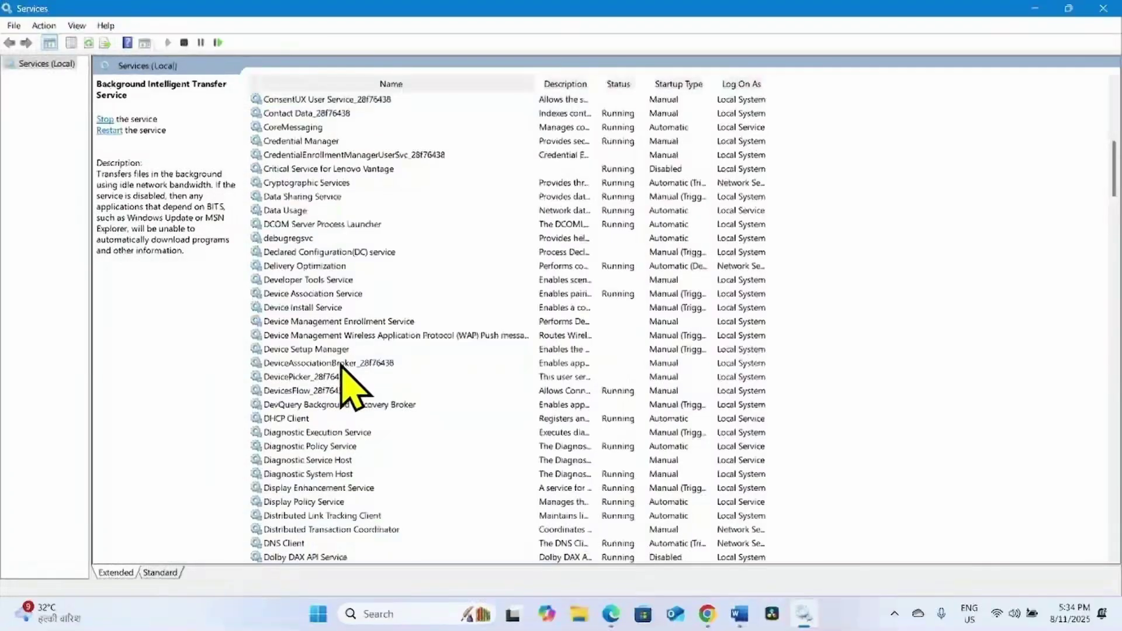
click(310, 183)
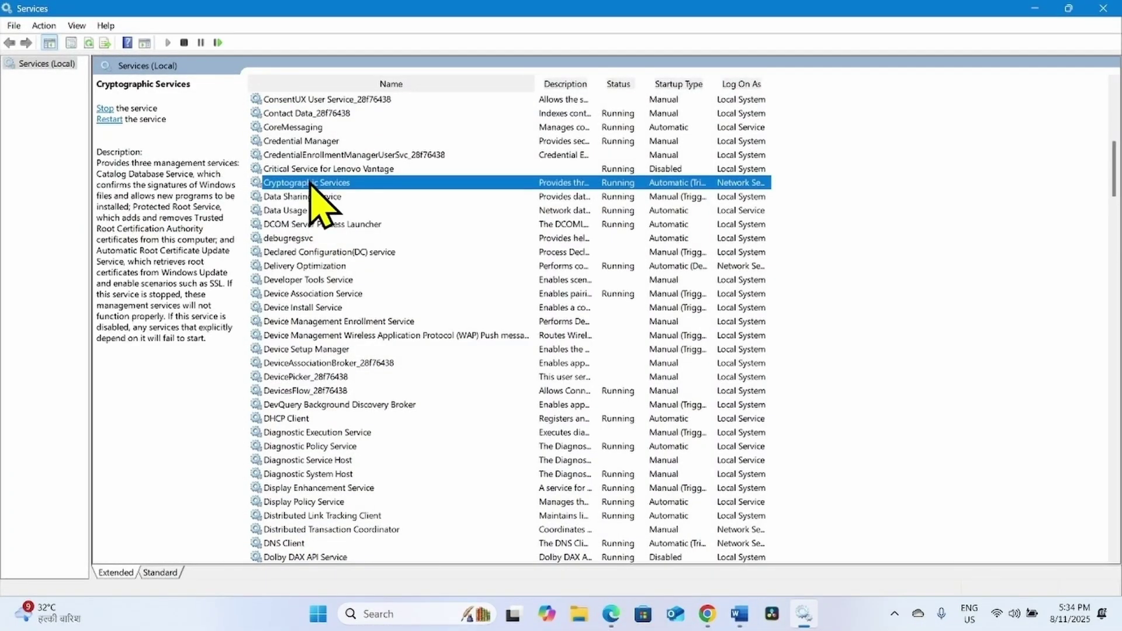
right_click(311, 182)
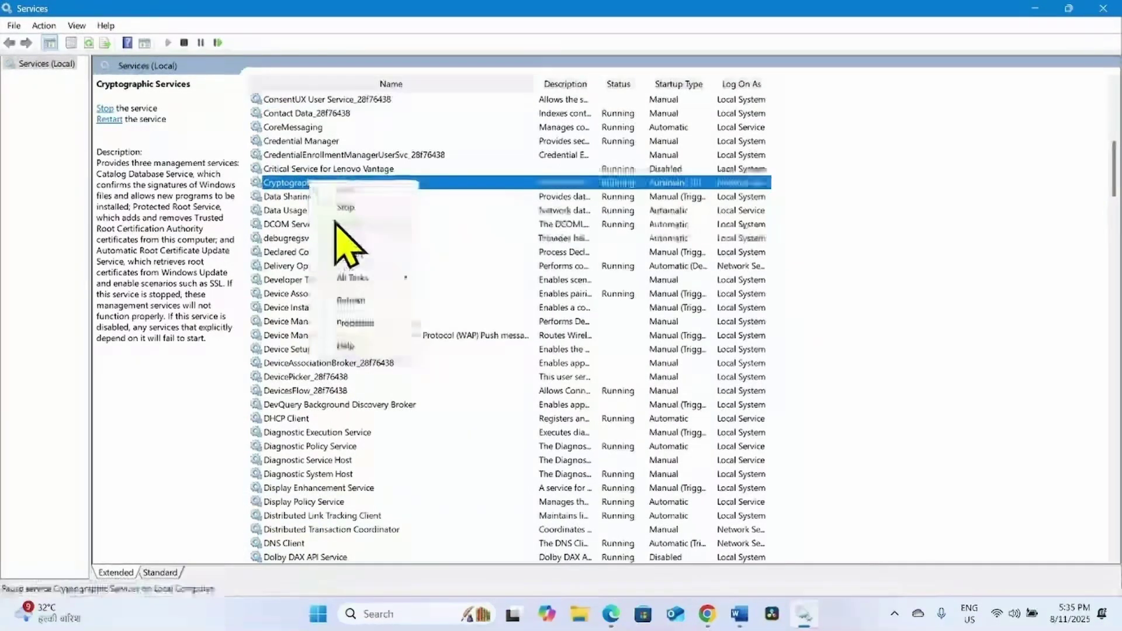
click(346, 321)
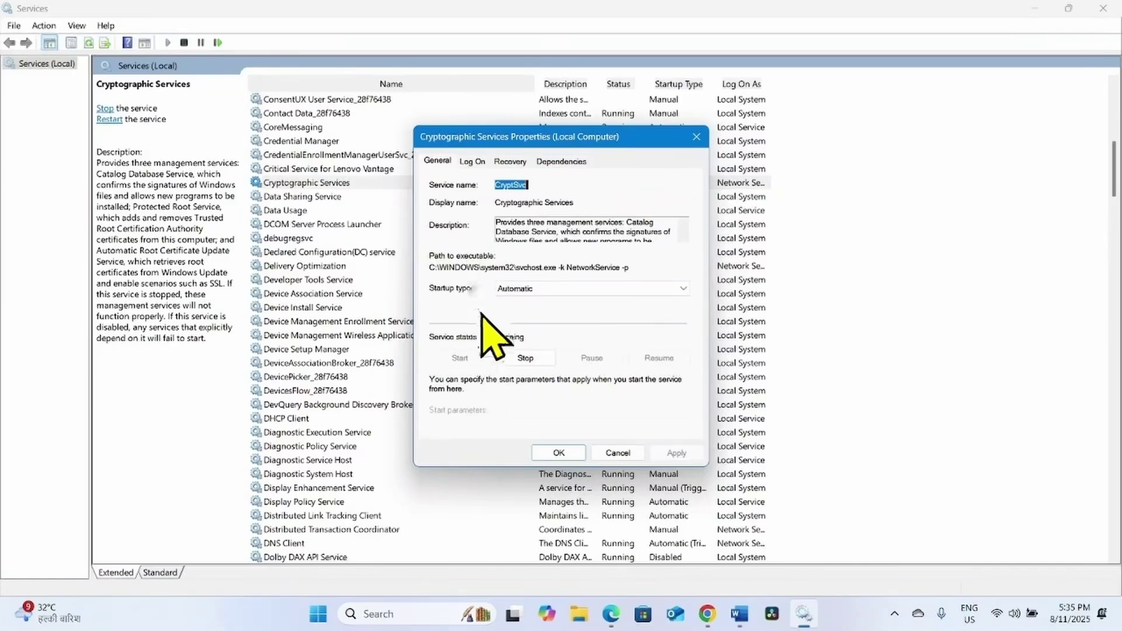
click(559, 453)
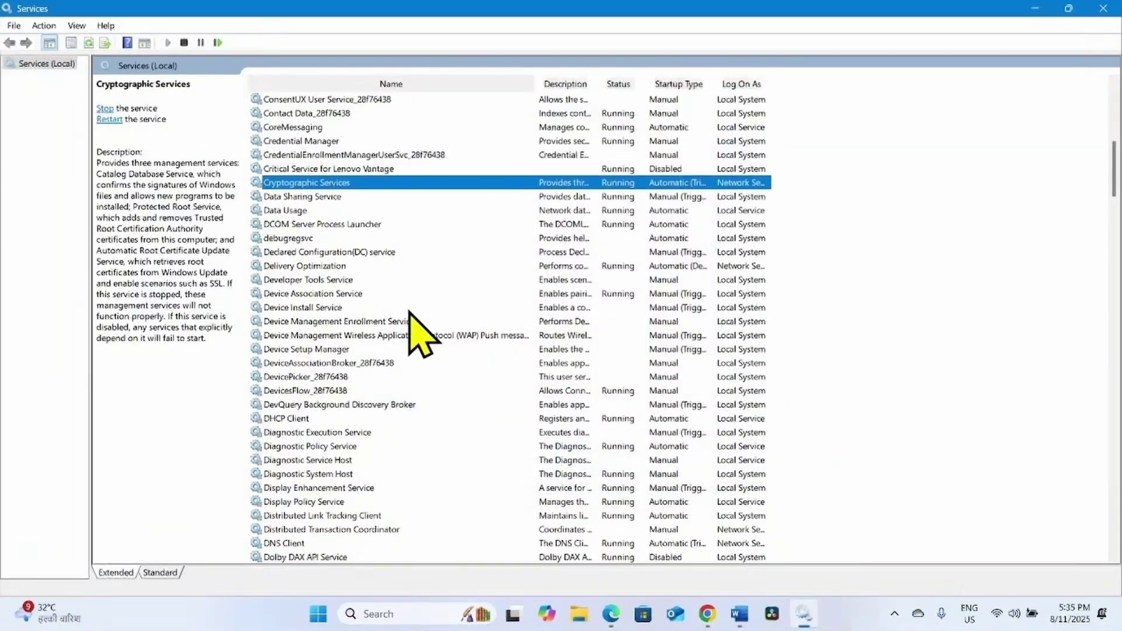
right_click(301, 186)
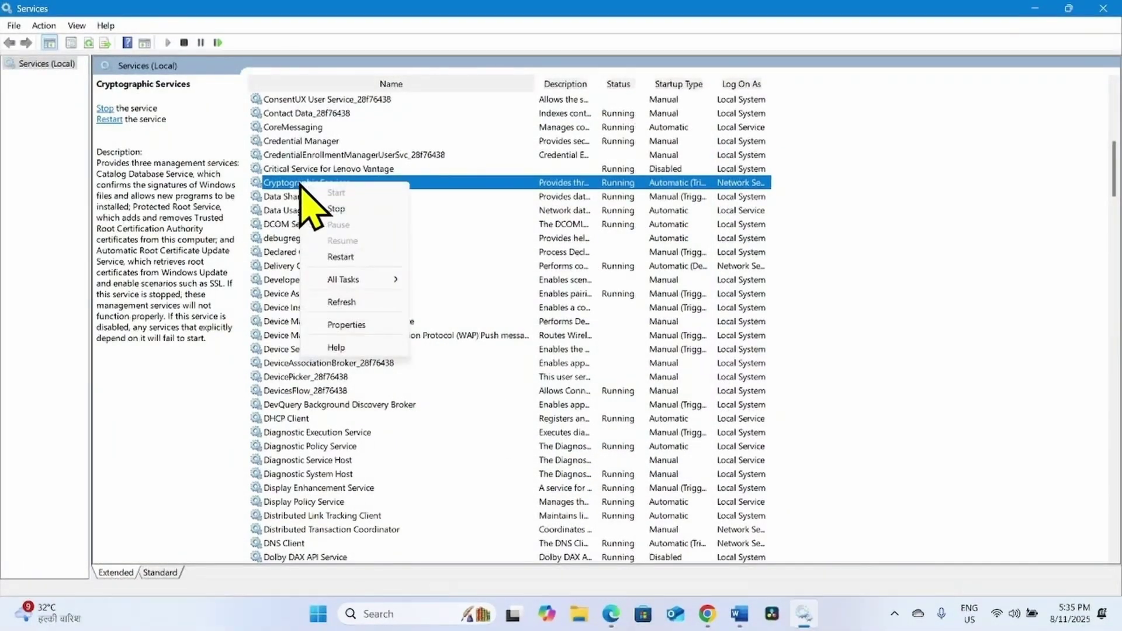
click(341, 264)
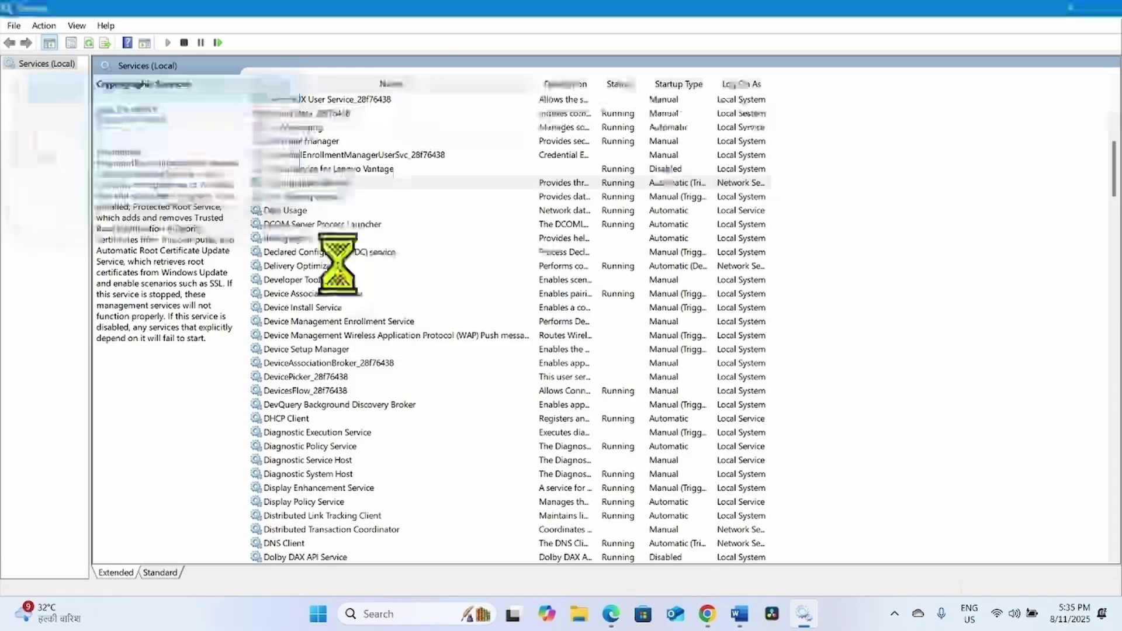
scroll(333, 413, down, 20)
scroll(327, 394, down, 20)
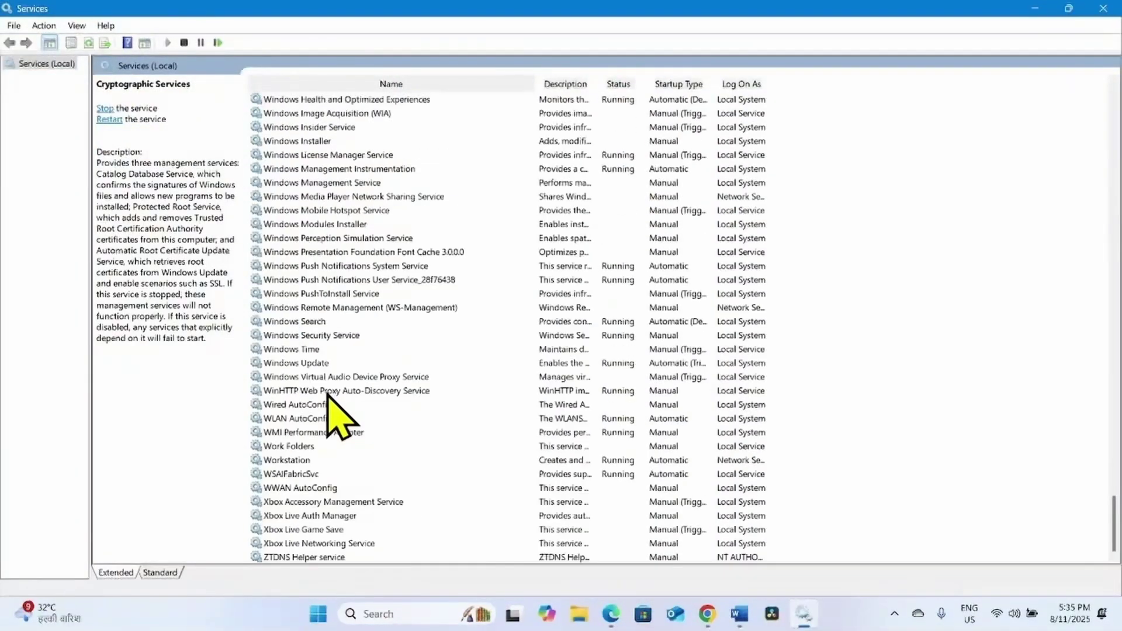
Check the Windows Update service's startup type in its properties, then restart the service.
click(308, 365)
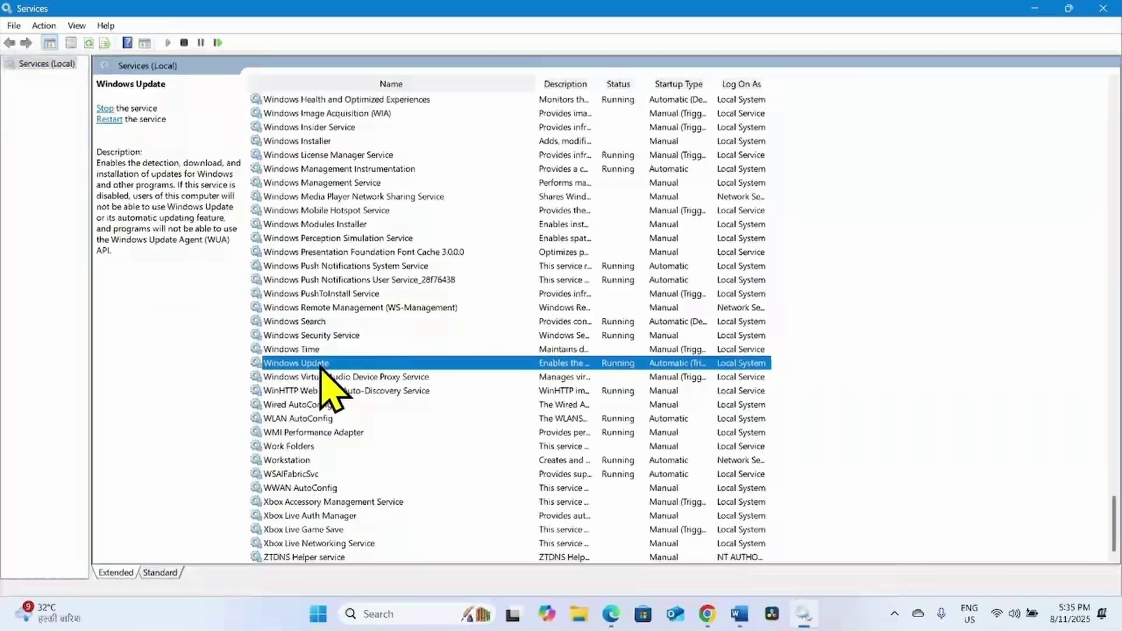
right_click(320, 365)
click(369, 507)
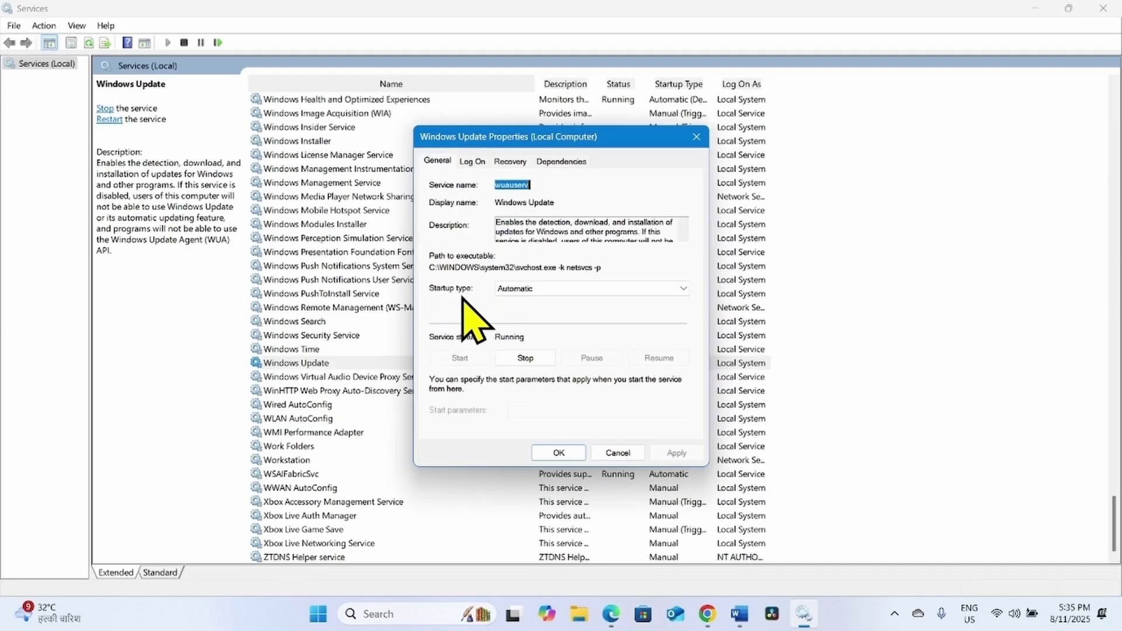
click(526, 288)
click(558, 453)
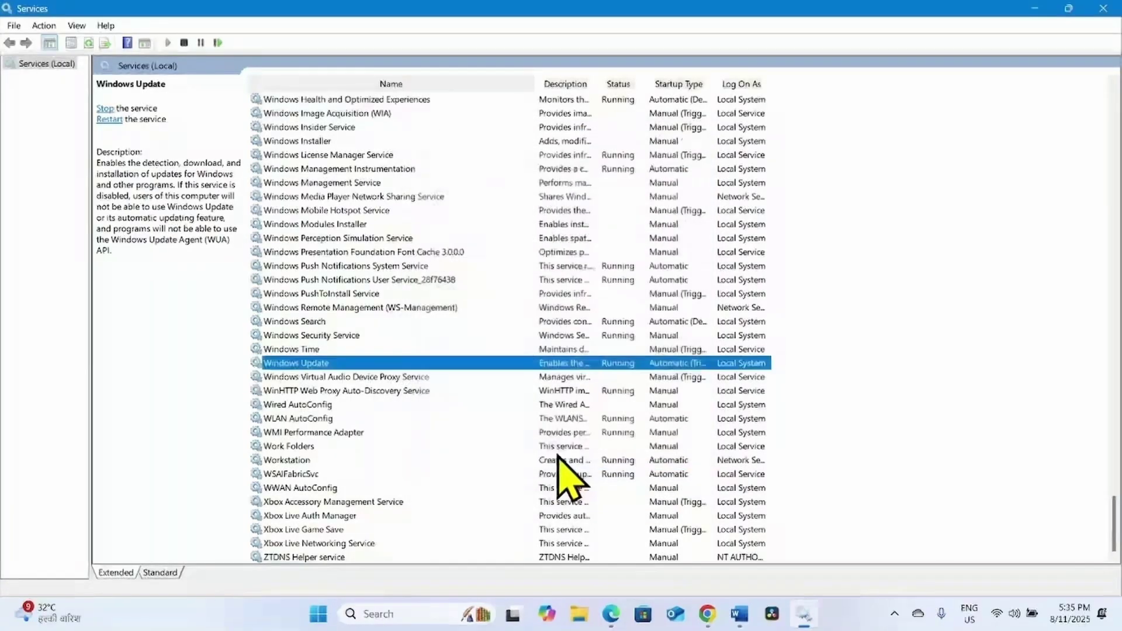
right_click(318, 365)
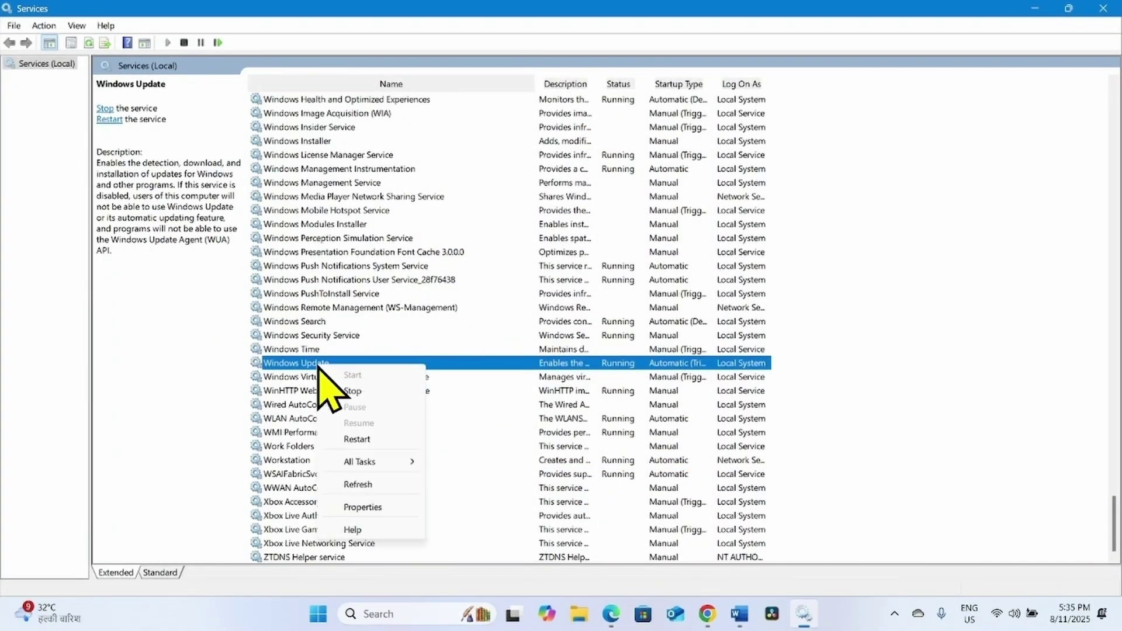
click(356, 439)
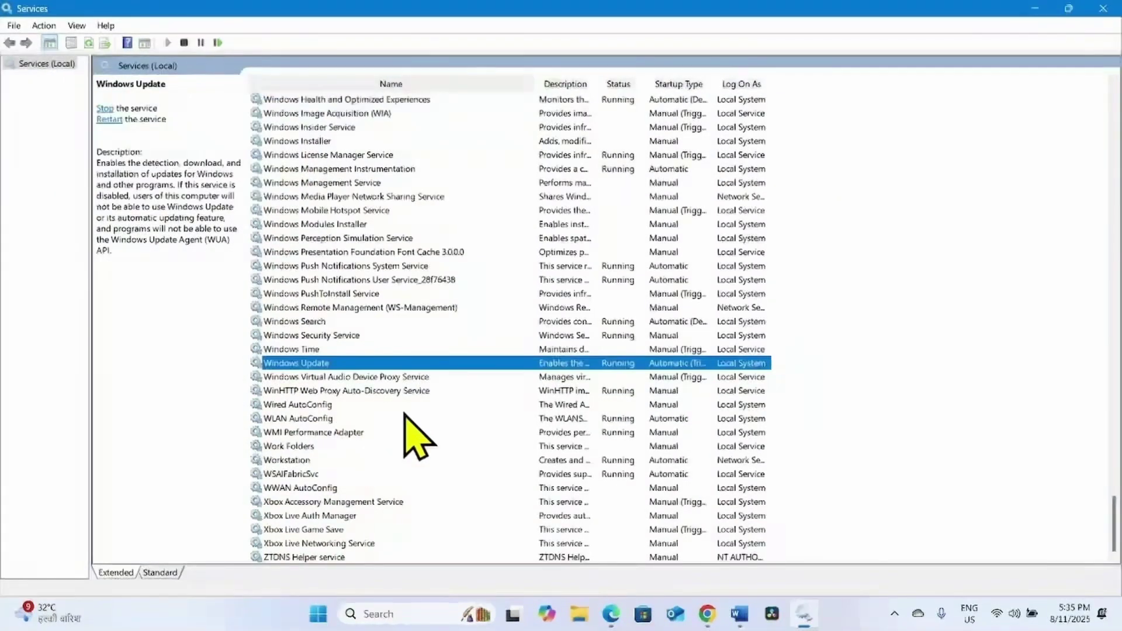
Close Services, run a Windows Update check in Settings, then close Settings.
click(1101, 8)
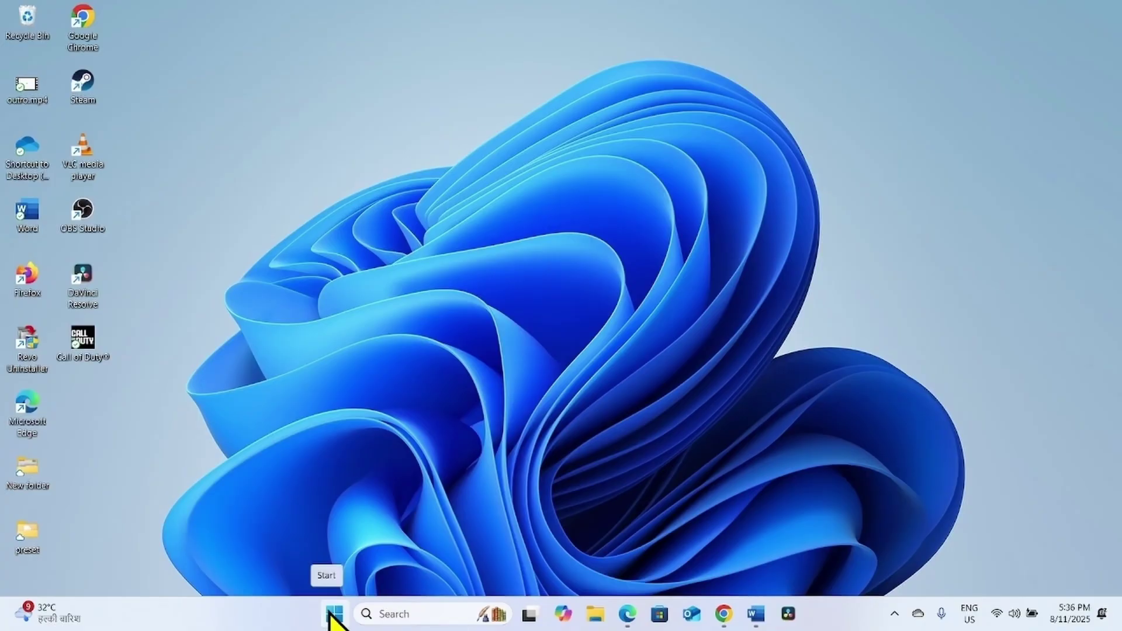
click(330, 615)
click(383, 182)
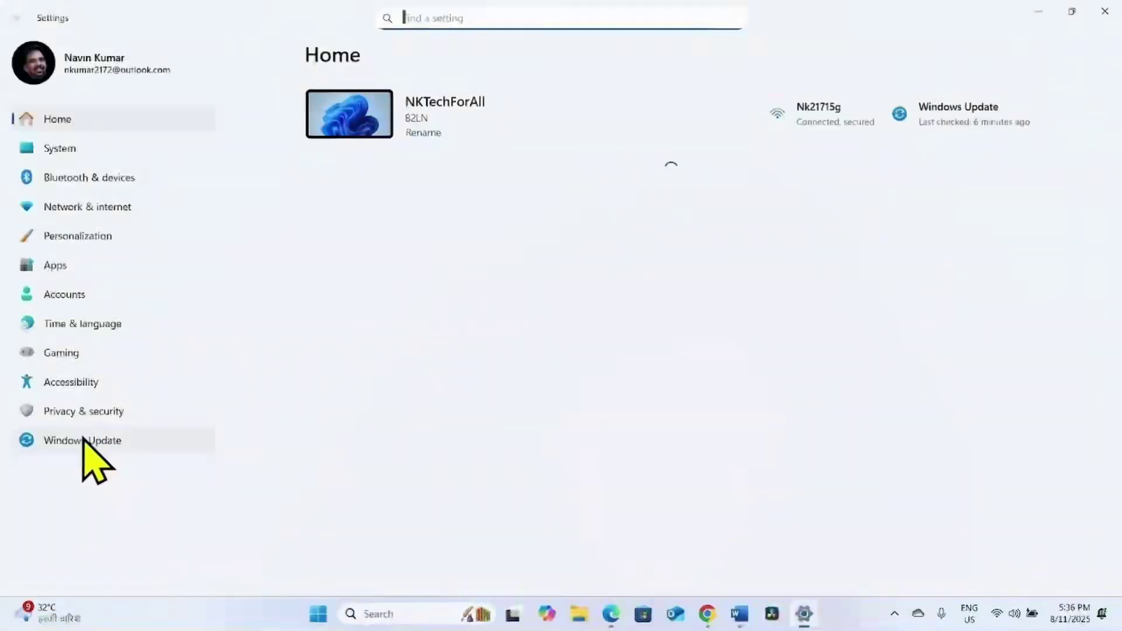
click(82, 440)
click(971, 123)
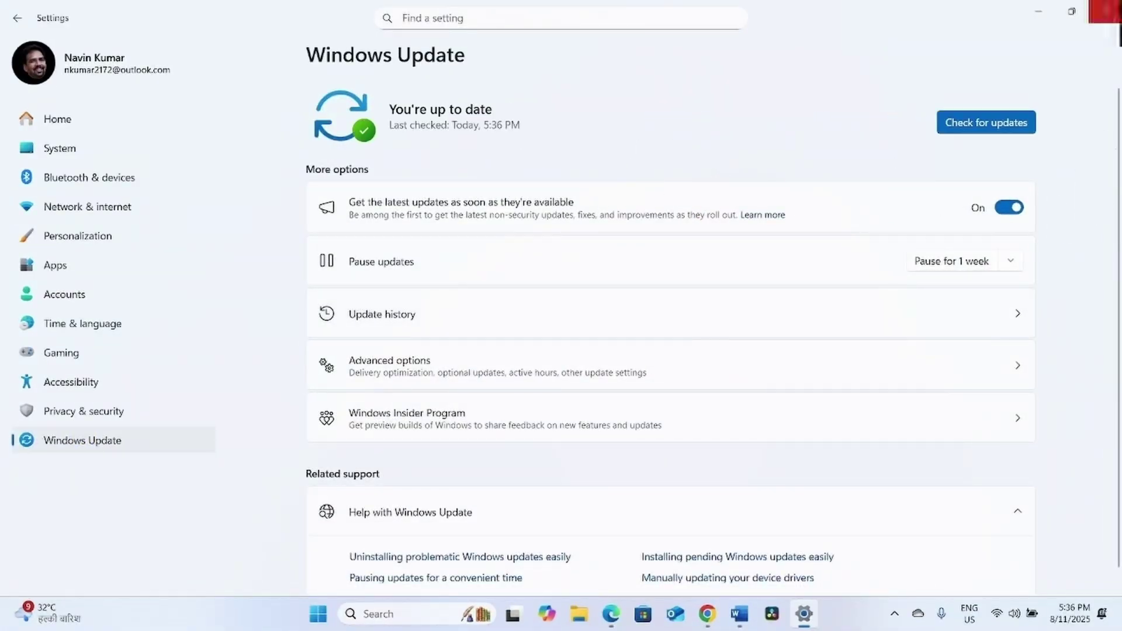
click(1104, 12)
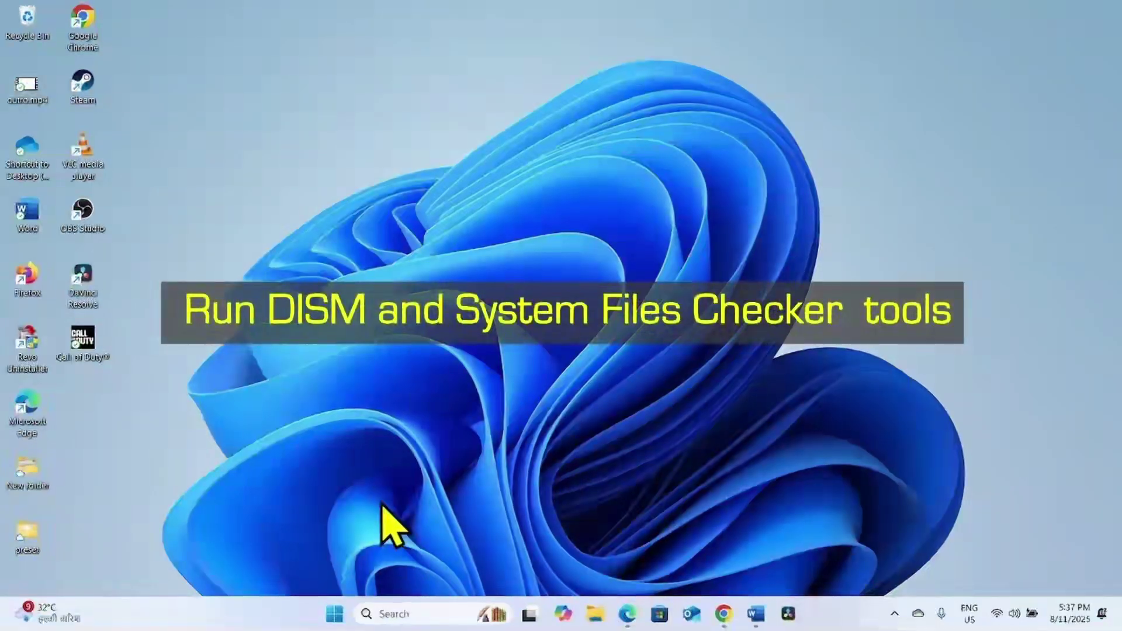
Open Command Prompt as administrator via a CMD search.
click(397, 613)
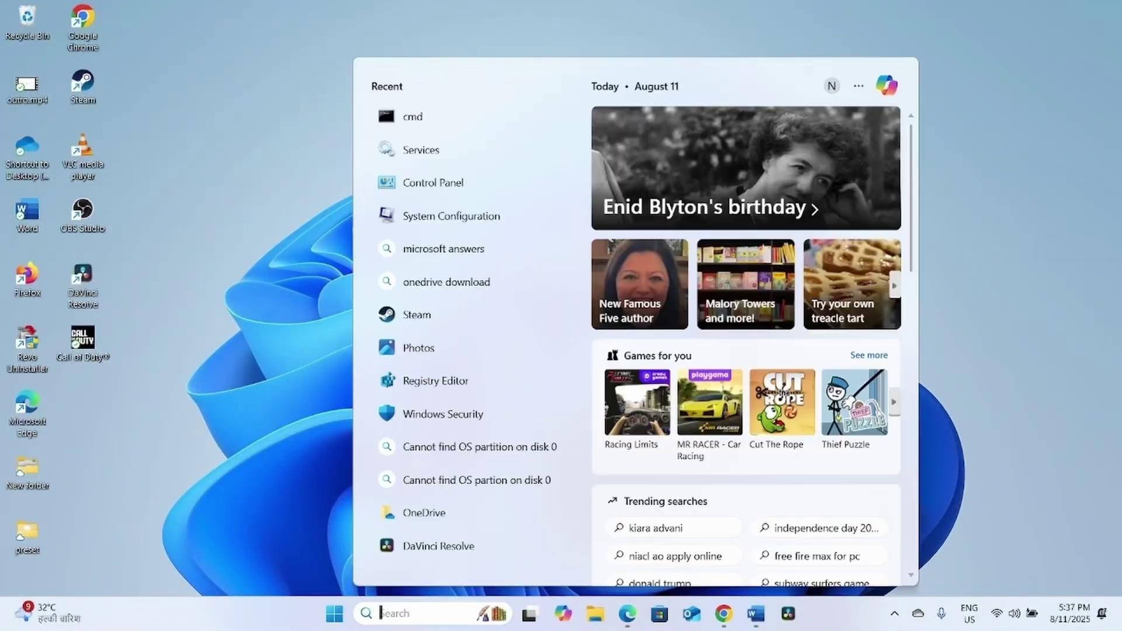
text(CMD)
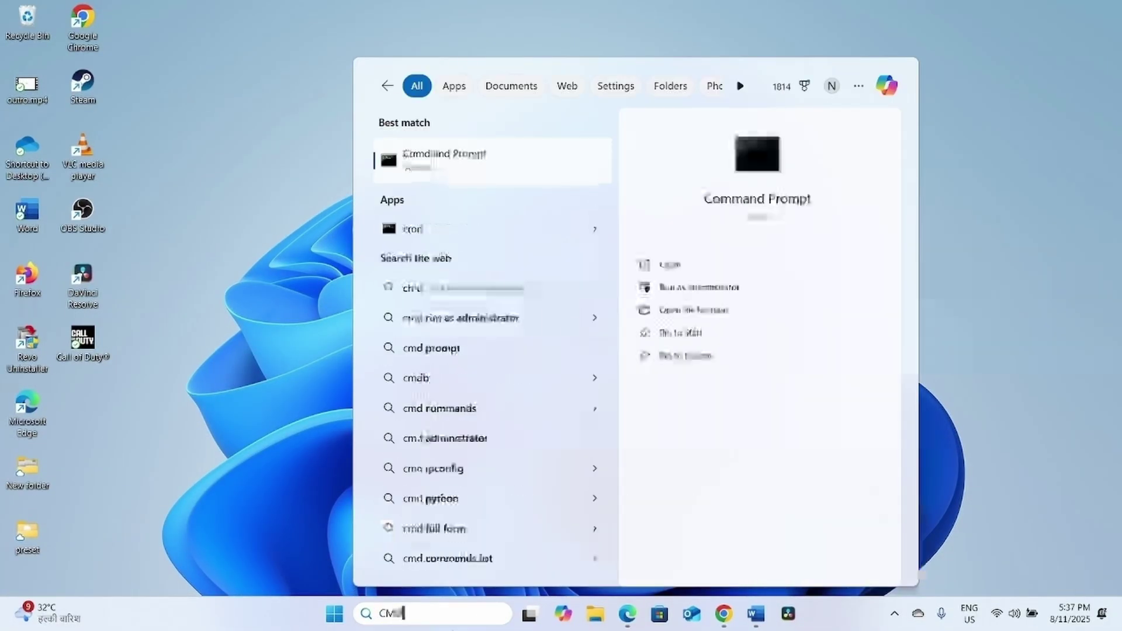
click(701, 288)
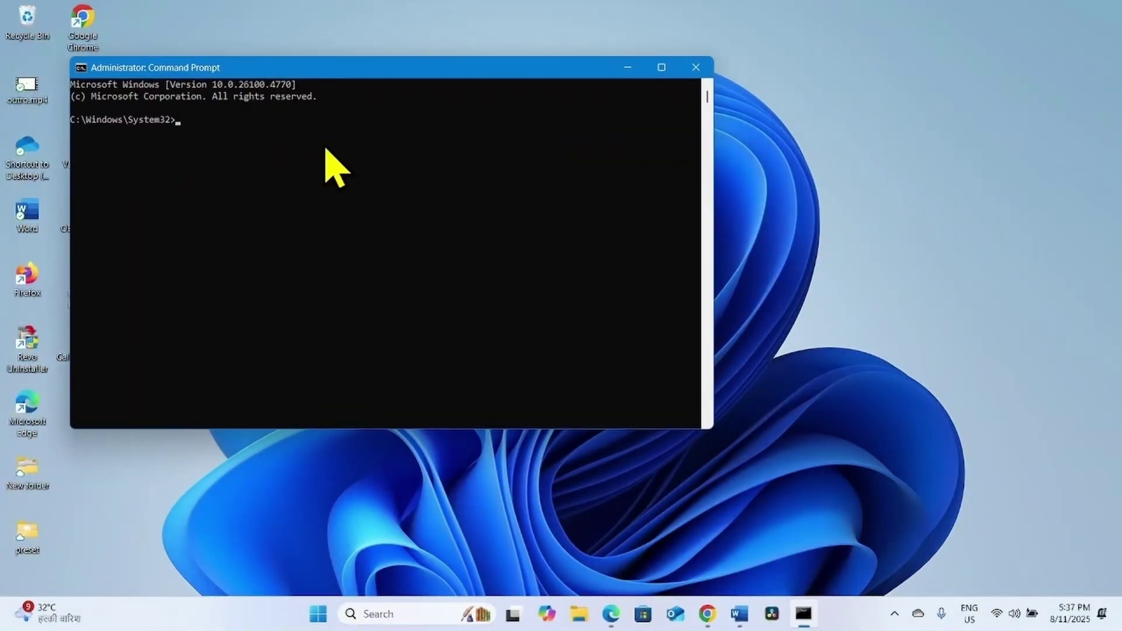
Copy SFC /SCANNOW from the Notepad repair-commands file and run it in Command Prompt.
click(318, 617)
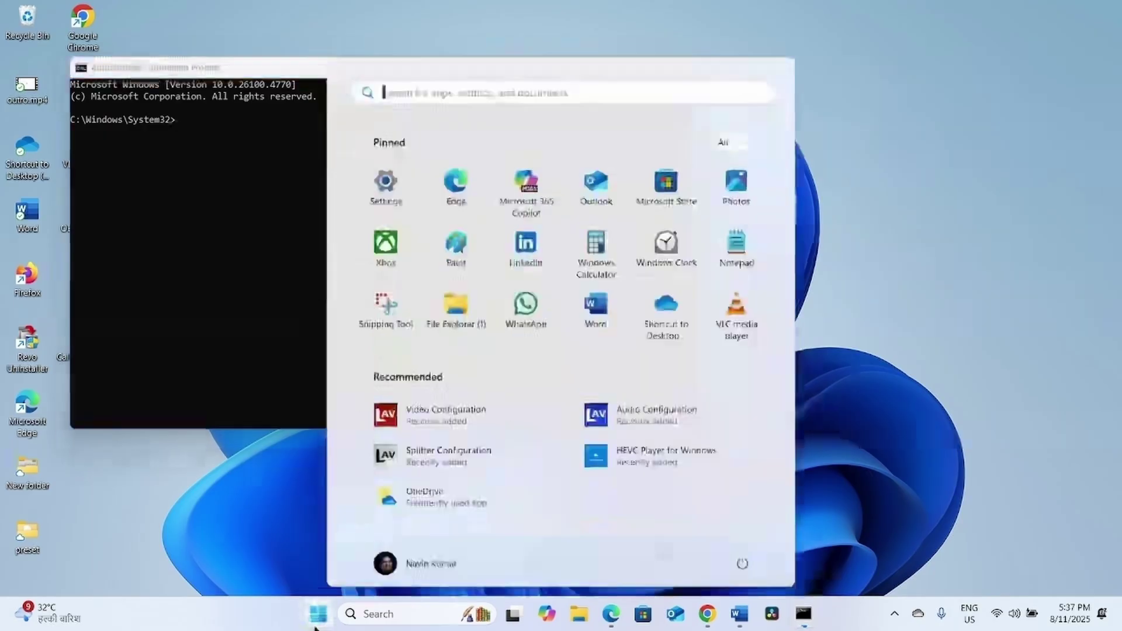
click(734, 257)
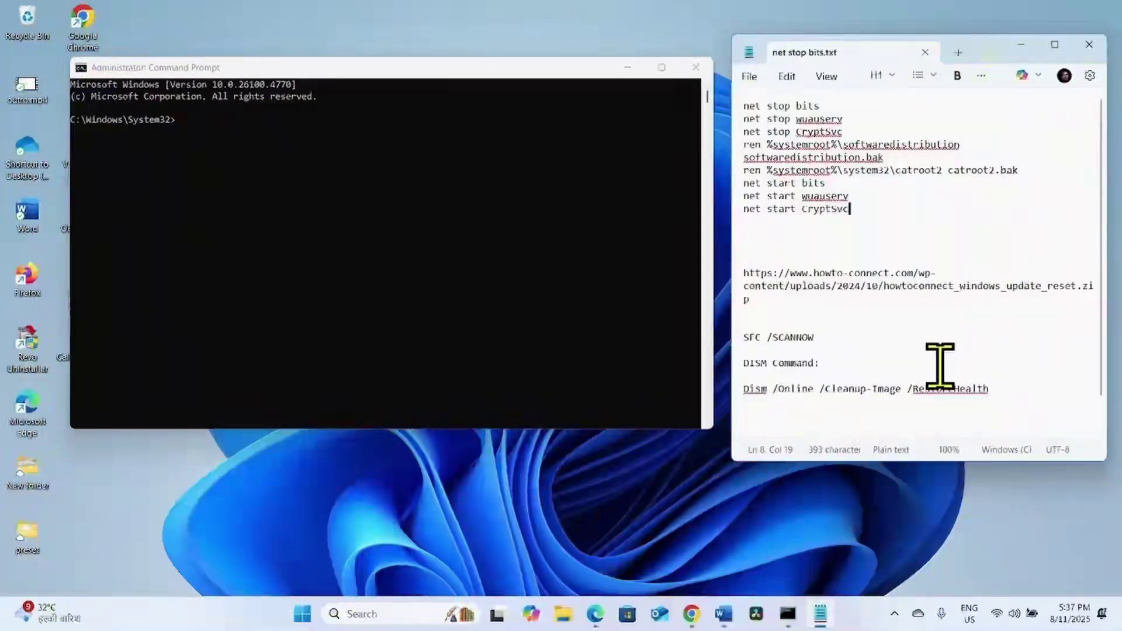
drag(996, 389, 735, 337)
click(789, 365)
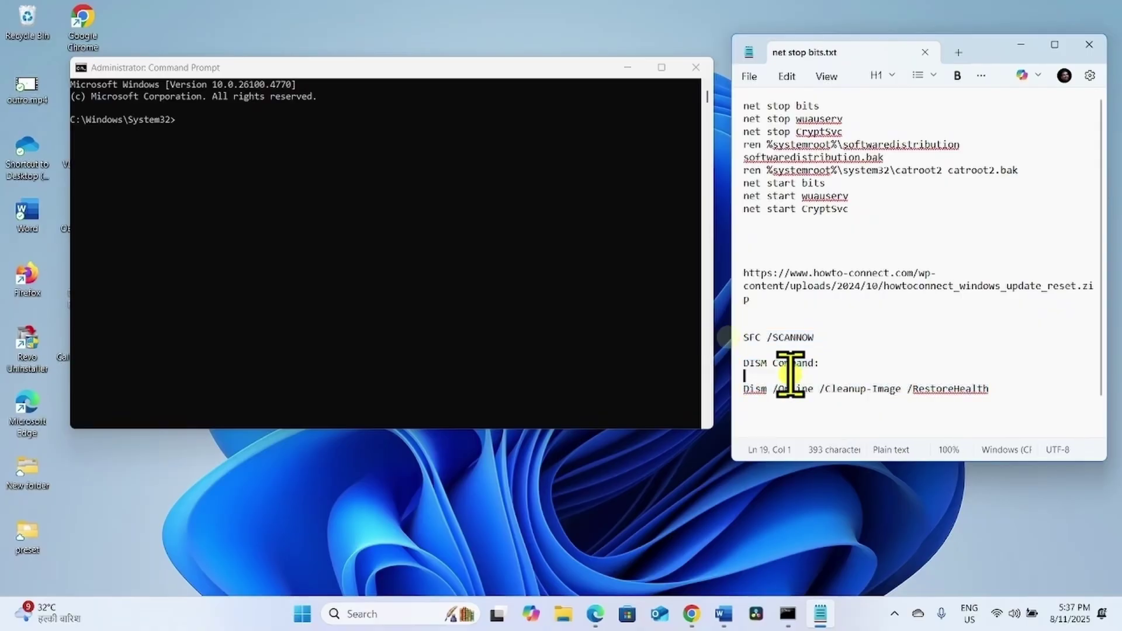
drag(818, 336, 786, 320)
right_click(786, 337)
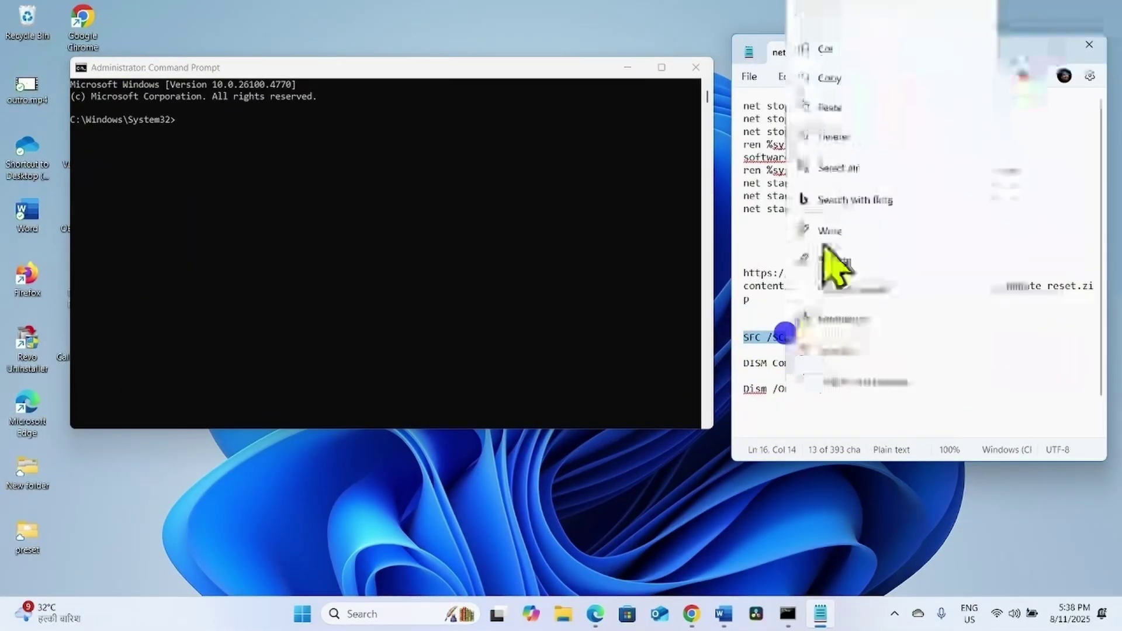
click(815, 82)
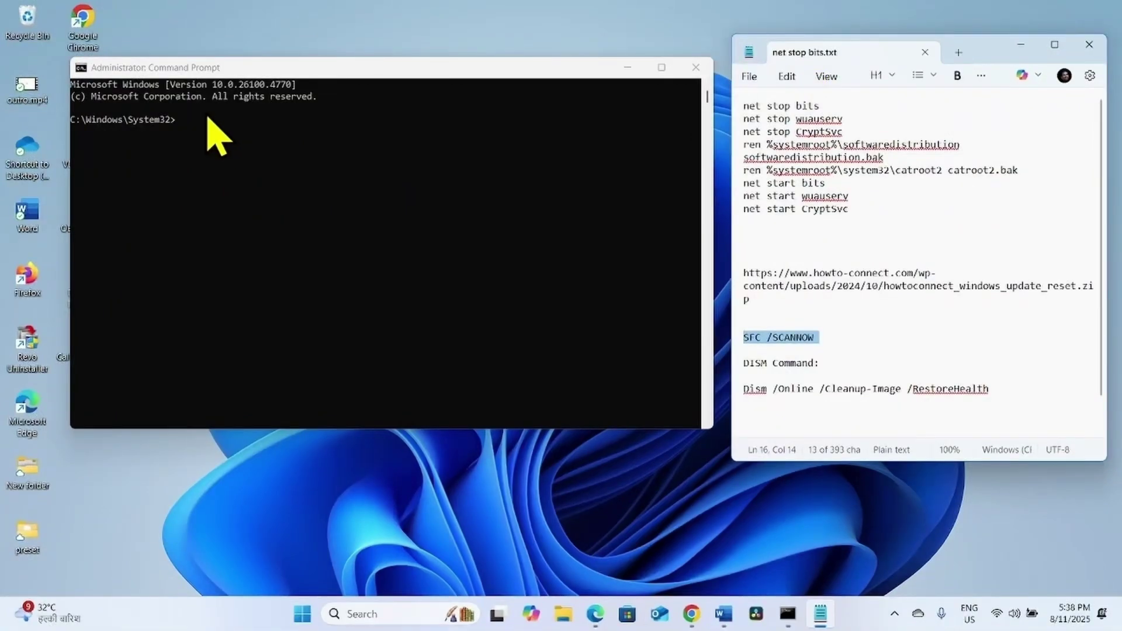
click(209, 118)
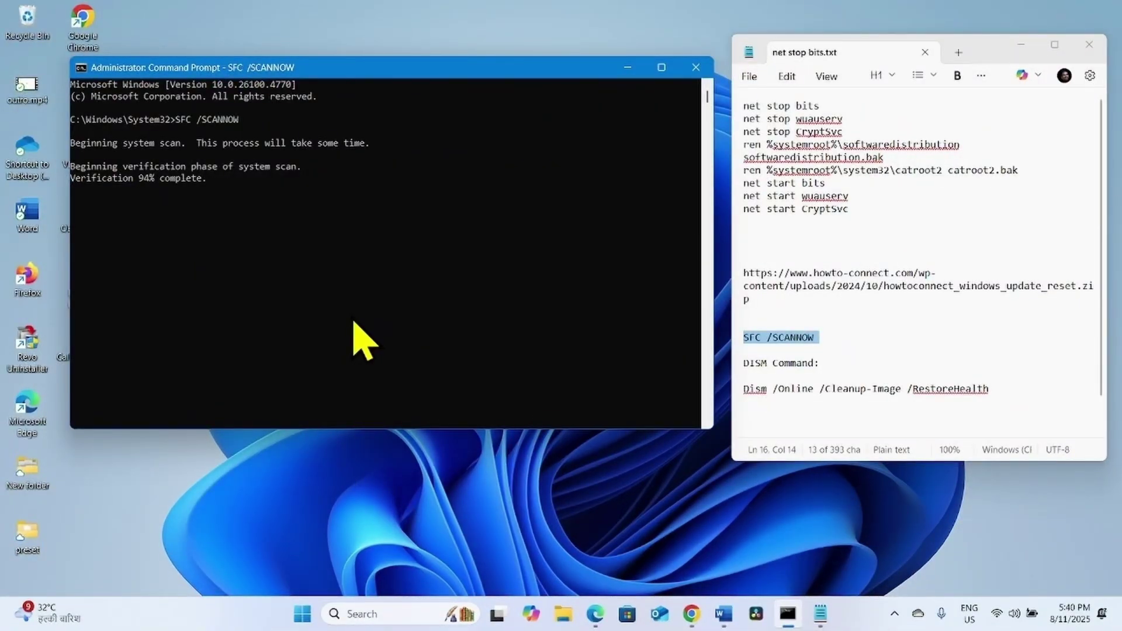
Copy Dism /Online /Cleanup-Image /RestoreHealth from the notes and run it in Command Prompt.
click(995, 388)
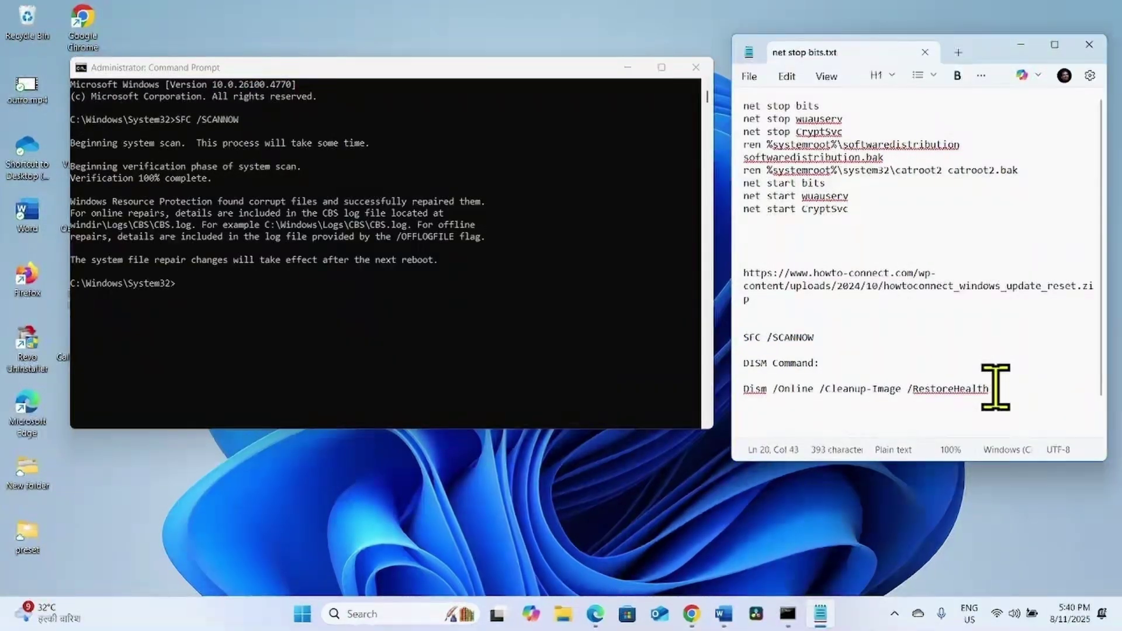
drag(995, 387, 743, 389)
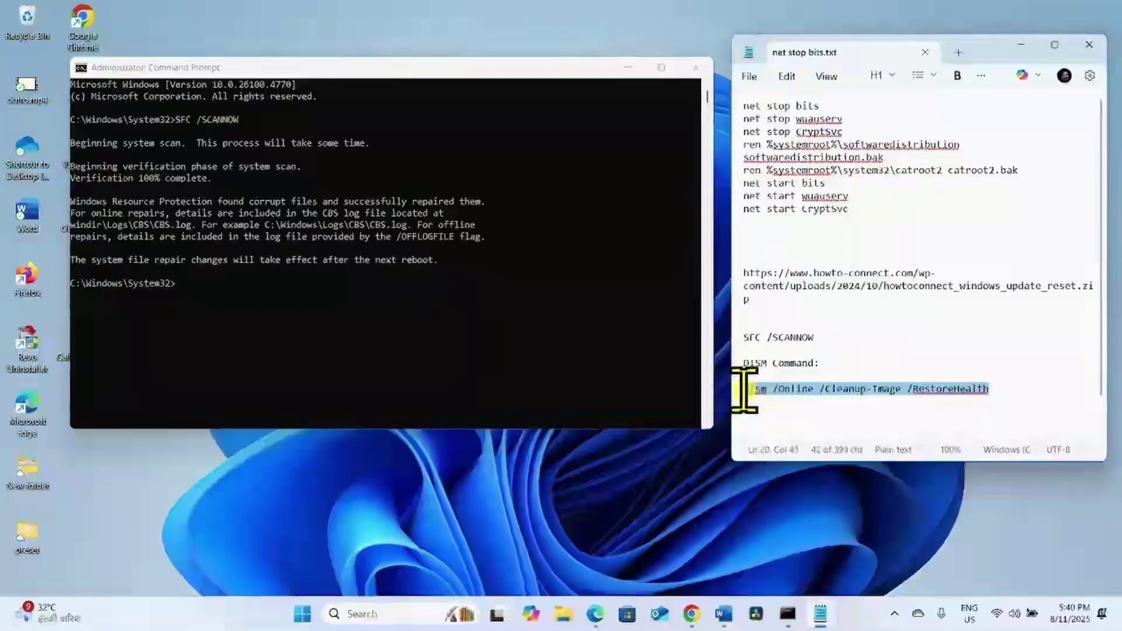
right_click(777, 384)
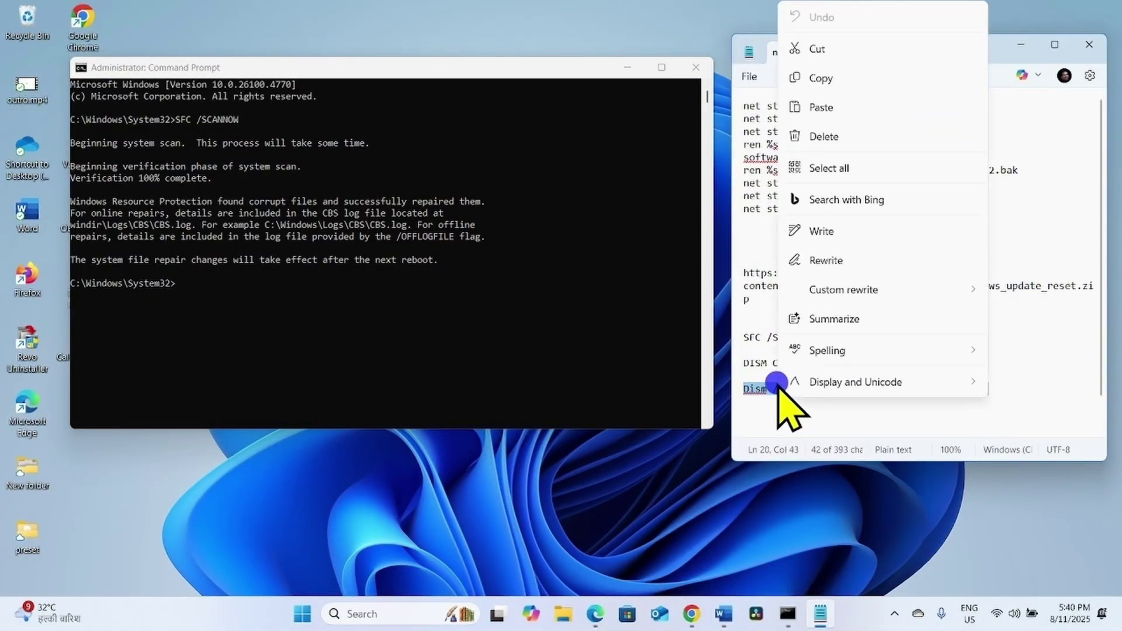
click(827, 81)
click(206, 289)
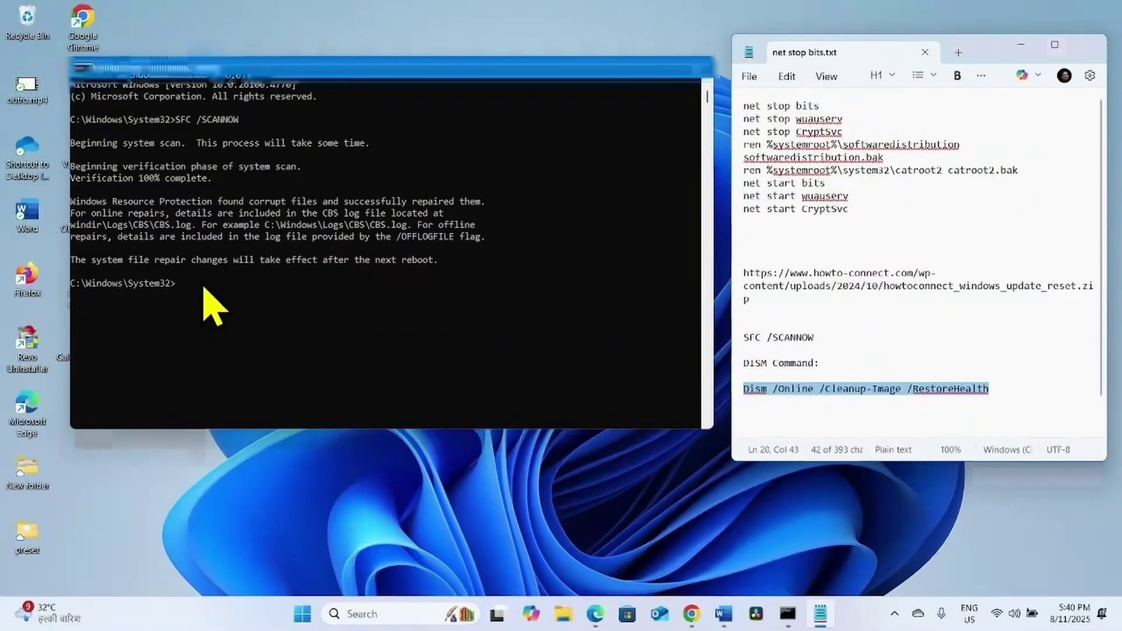
key(ctrl+v)
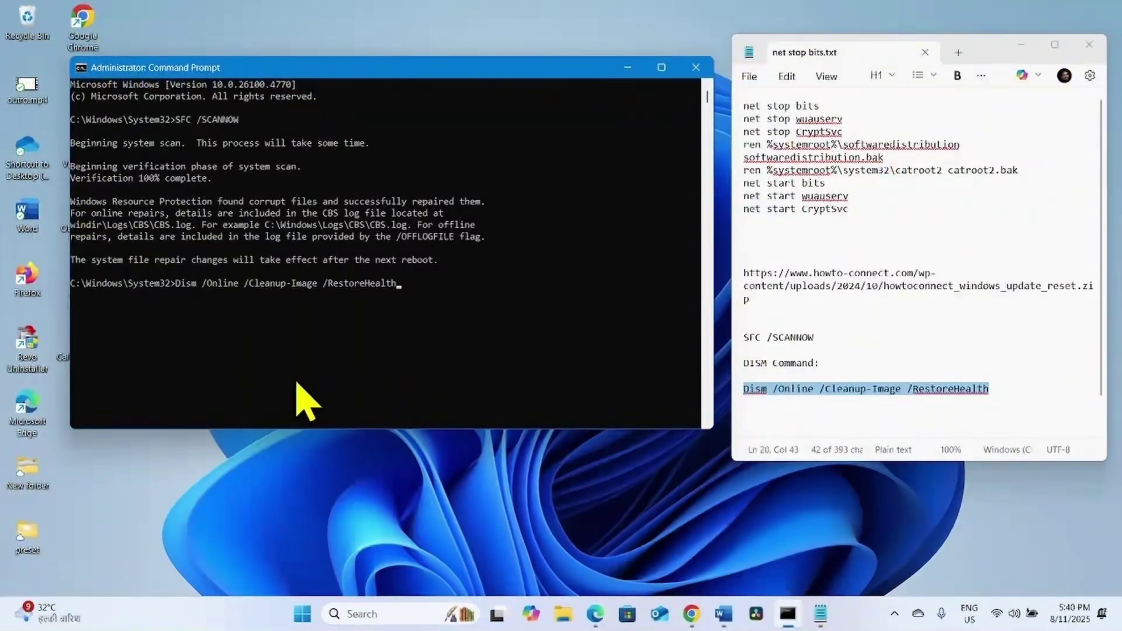
key(Return)
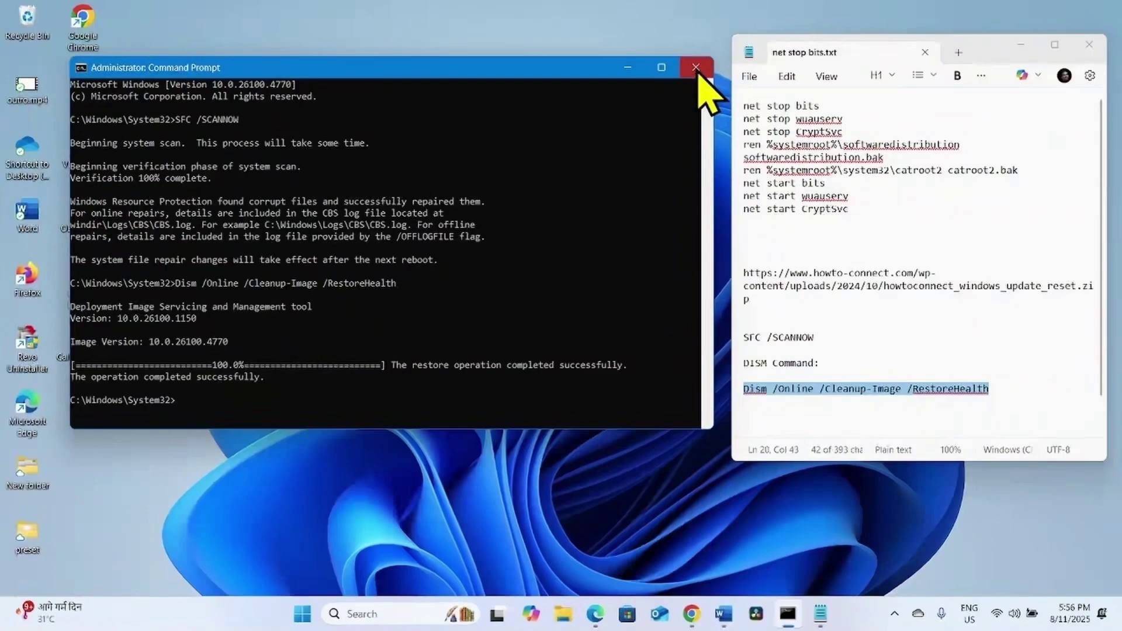
Close Command Prompt and the Notepad commands file, then dismiss the Start menu's power options.
click(696, 67)
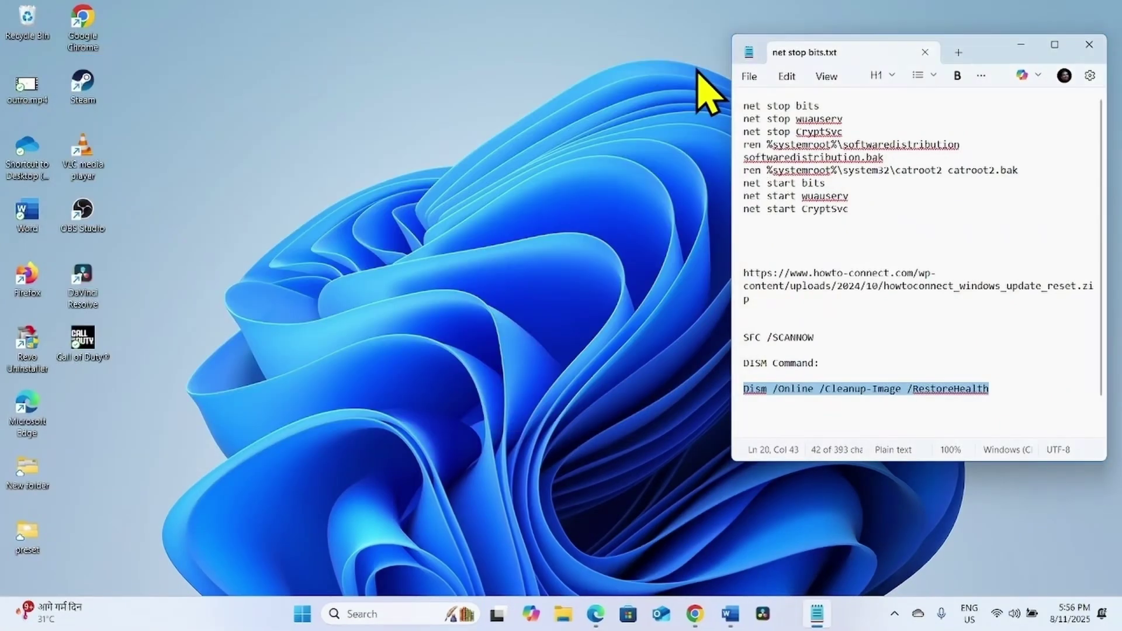
click(1089, 48)
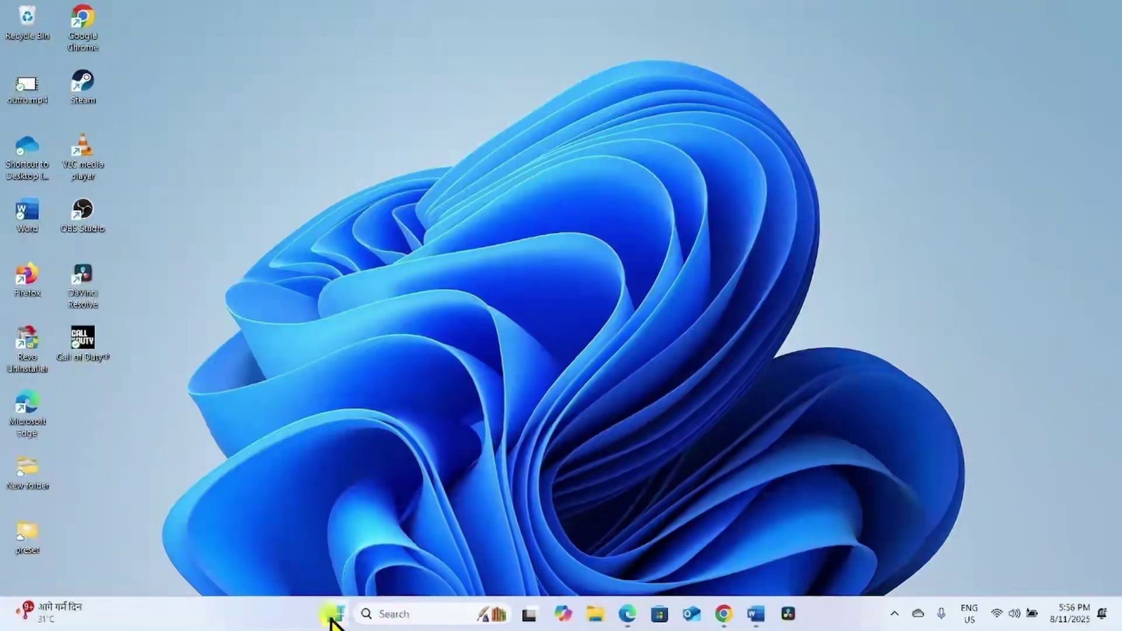
click(332, 616)
click(748, 567)
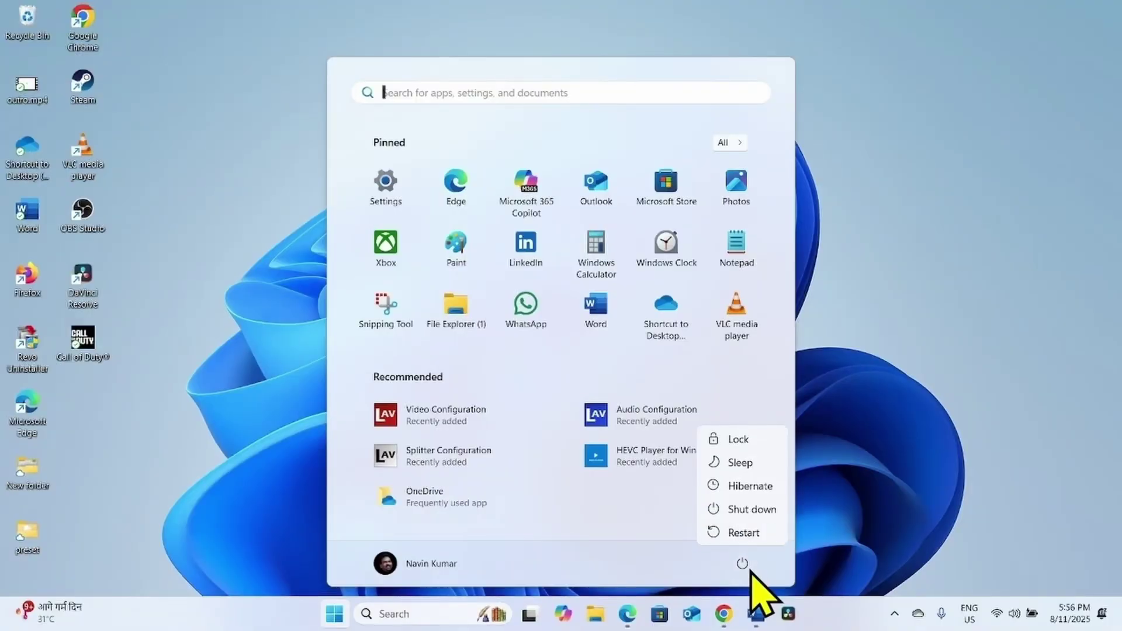
click(863, 429)
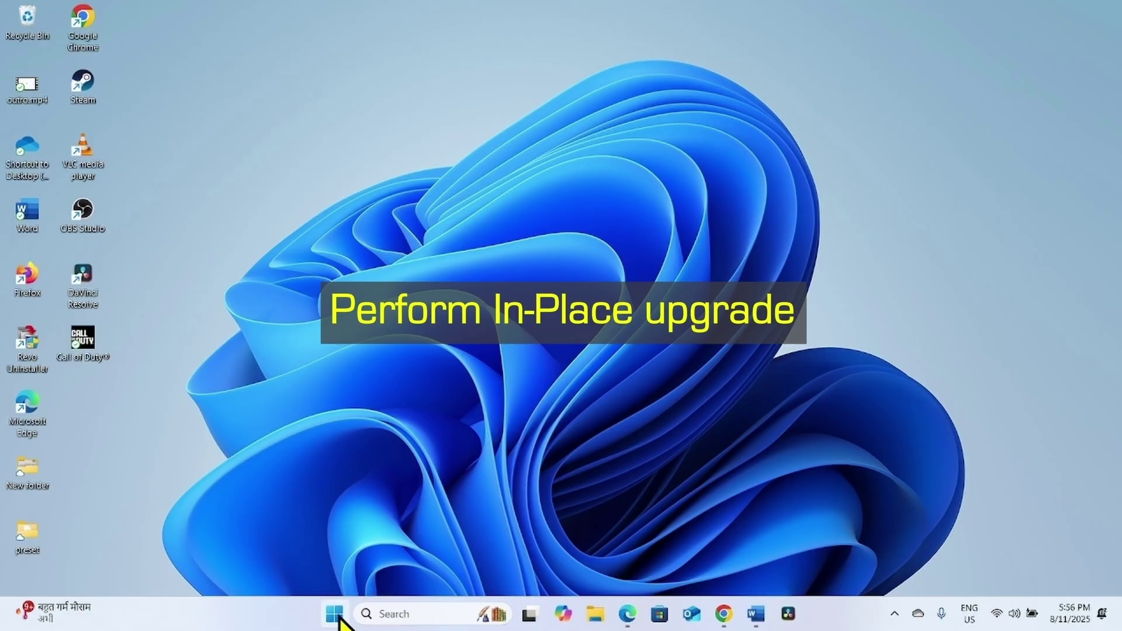
Open a maximized new Chrome window and search Google for 'windows 11 download'.
right_click(723, 612)
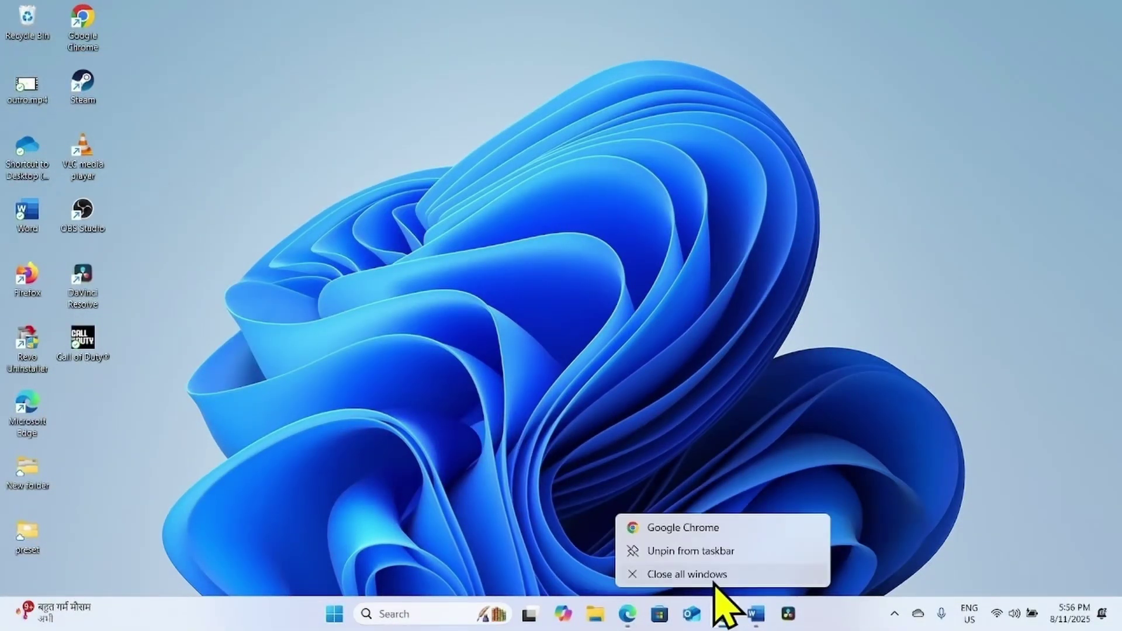
click(692, 529)
click(1078, 25)
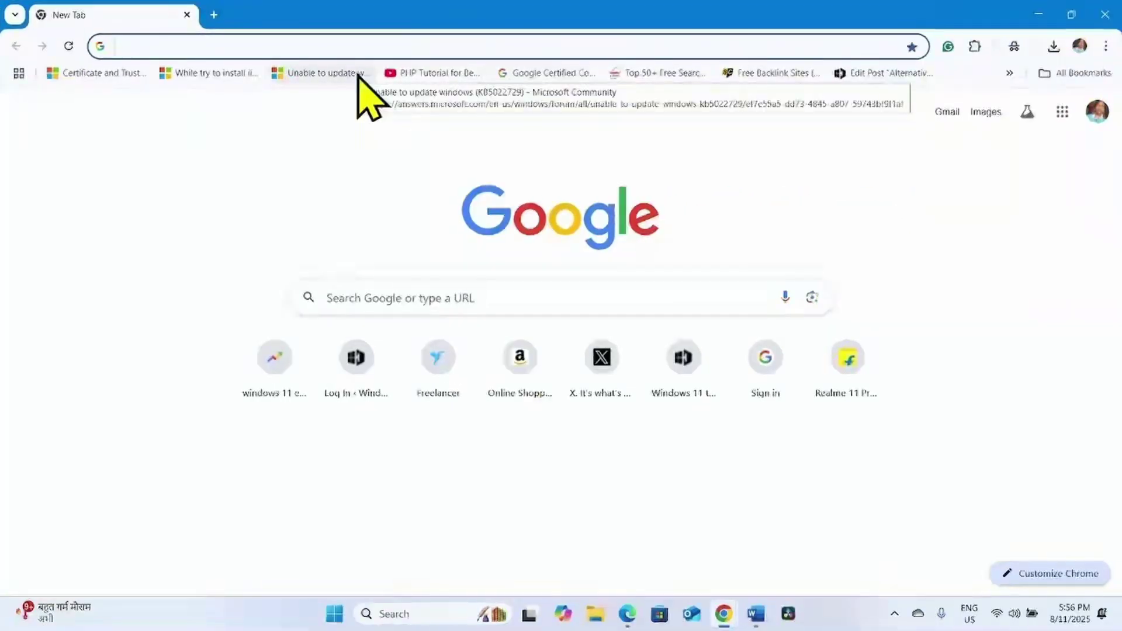
text(wind)
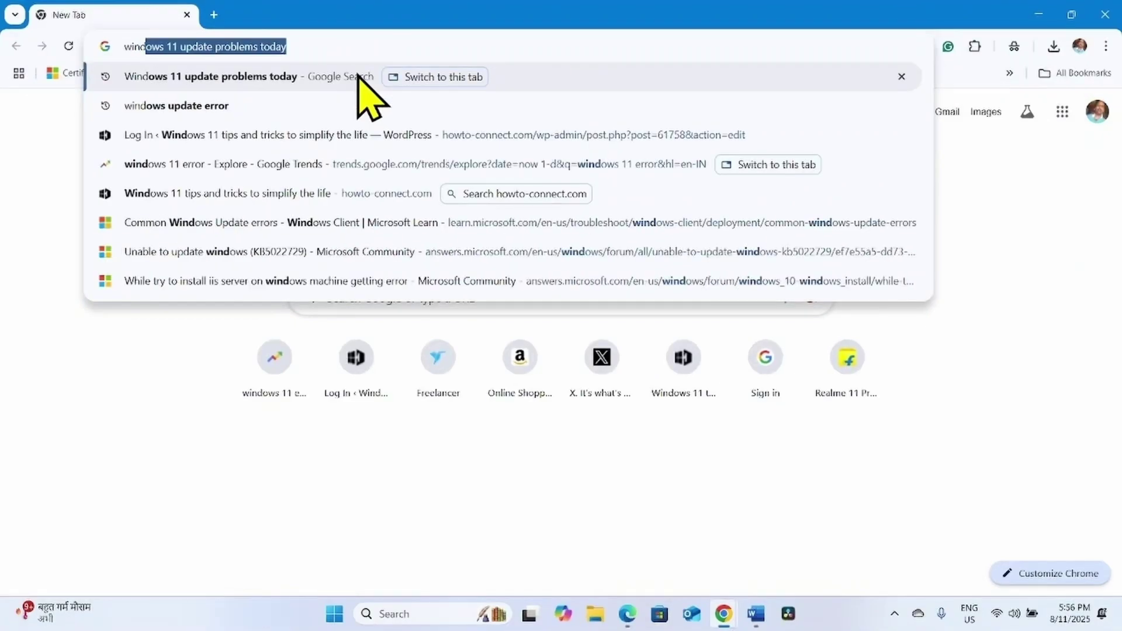
text(ows 11 down)
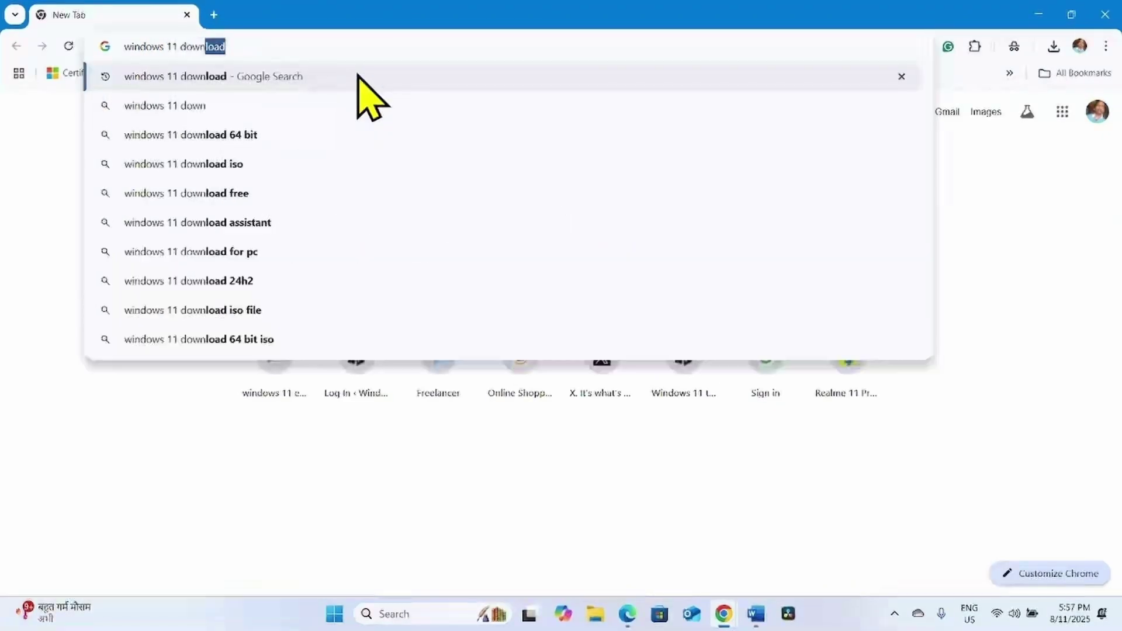
text(load)
click(357, 75)
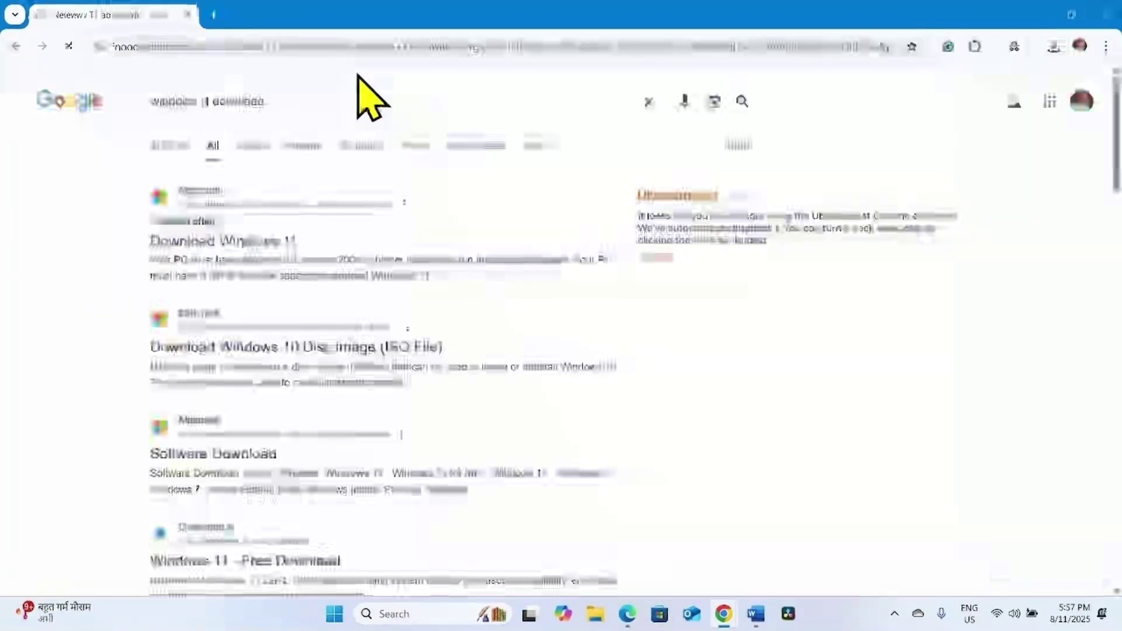
Open Microsoft's Download Windows 11 result and scroll to the Disk Image (ISO) section.
click(221, 247)
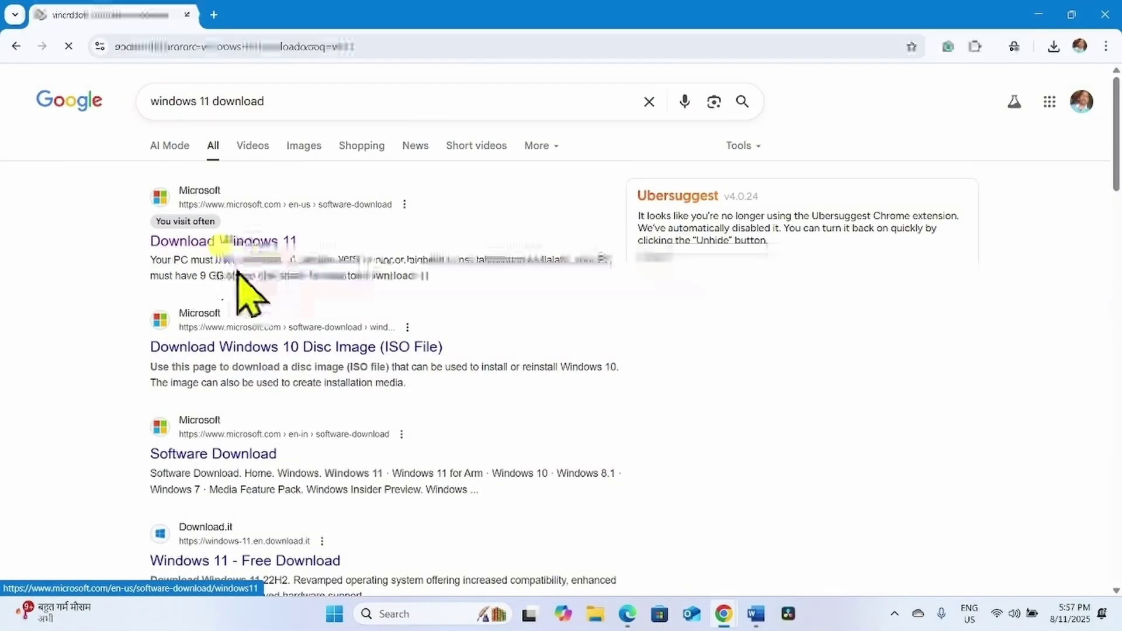
scroll(409, 414, down, 8)
scroll(402, 403, down, 8)
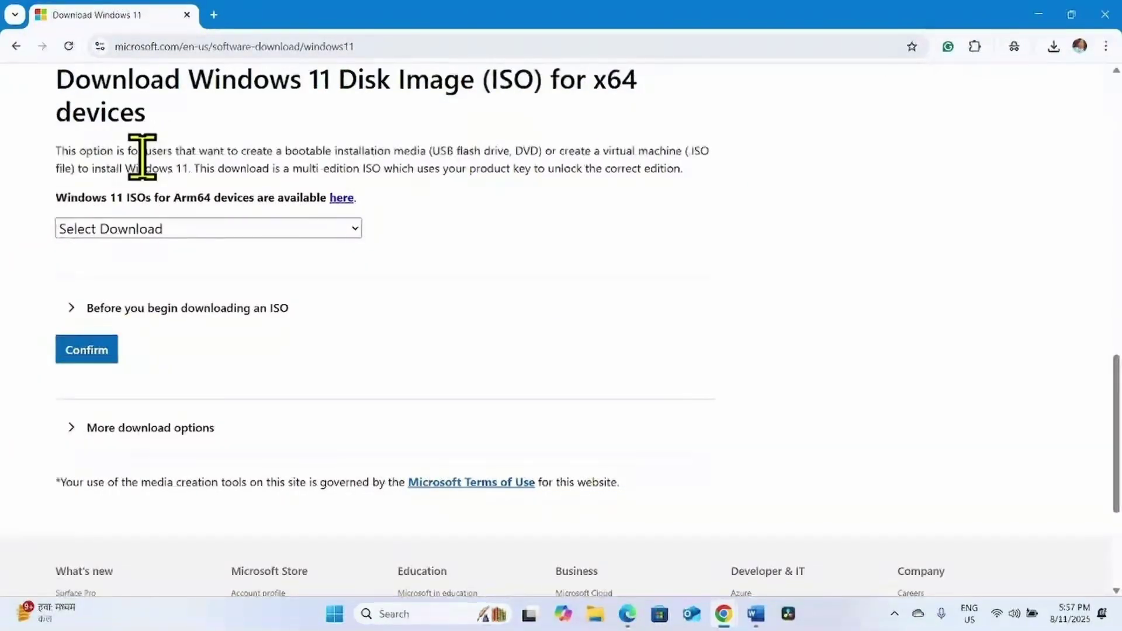
Select 'Windows 11 (multi-edition ISO for x64 devices)' in the download list and confirm it.
click(90, 230)
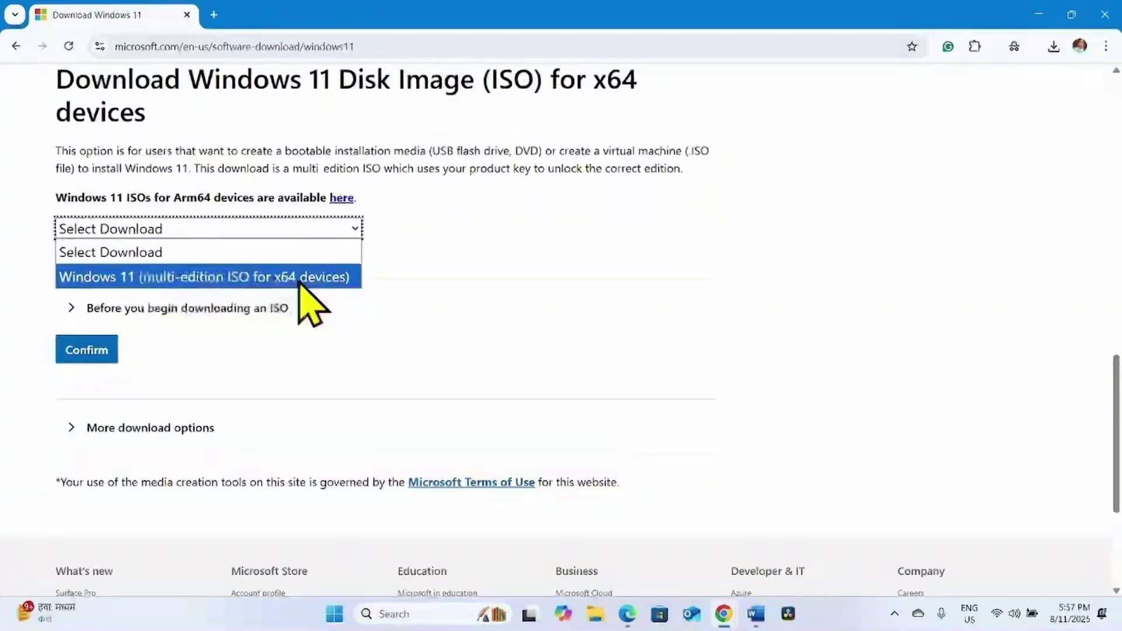
click(327, 279)
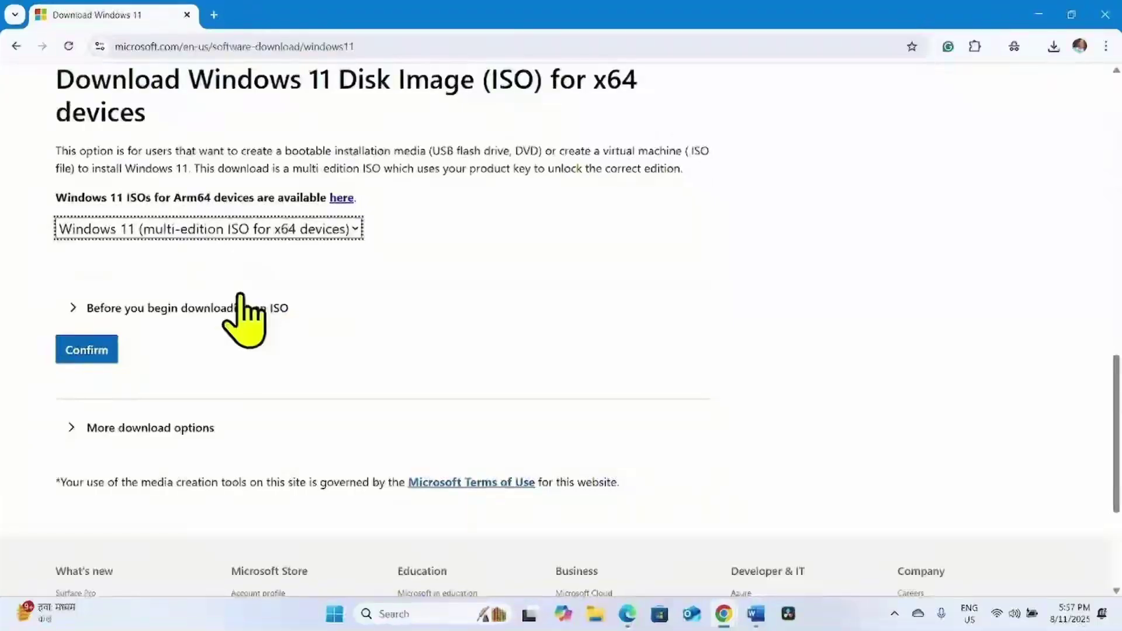
click(82, 350)
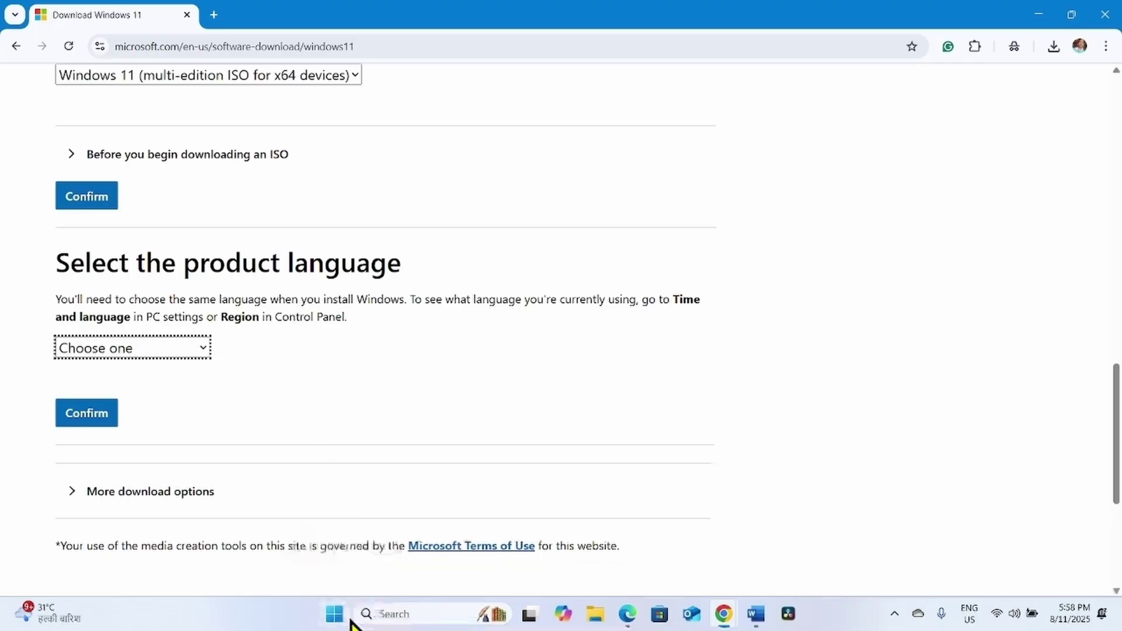
click(334, 614)
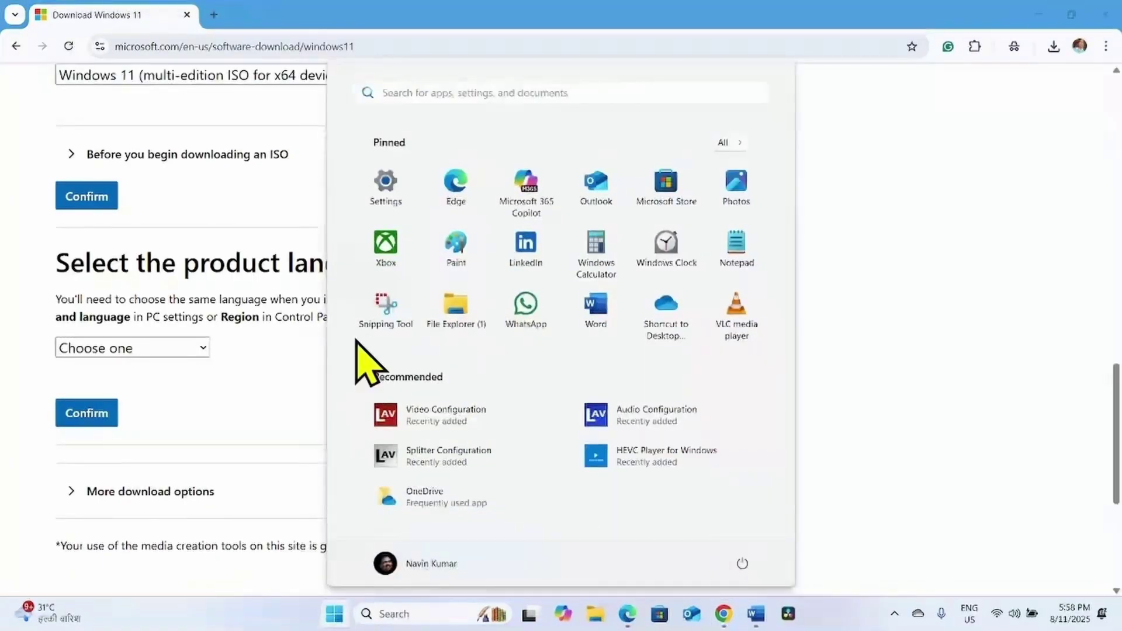
Verify in Language & region that the display language is English (United States), then close Settings.
click(386, 184)
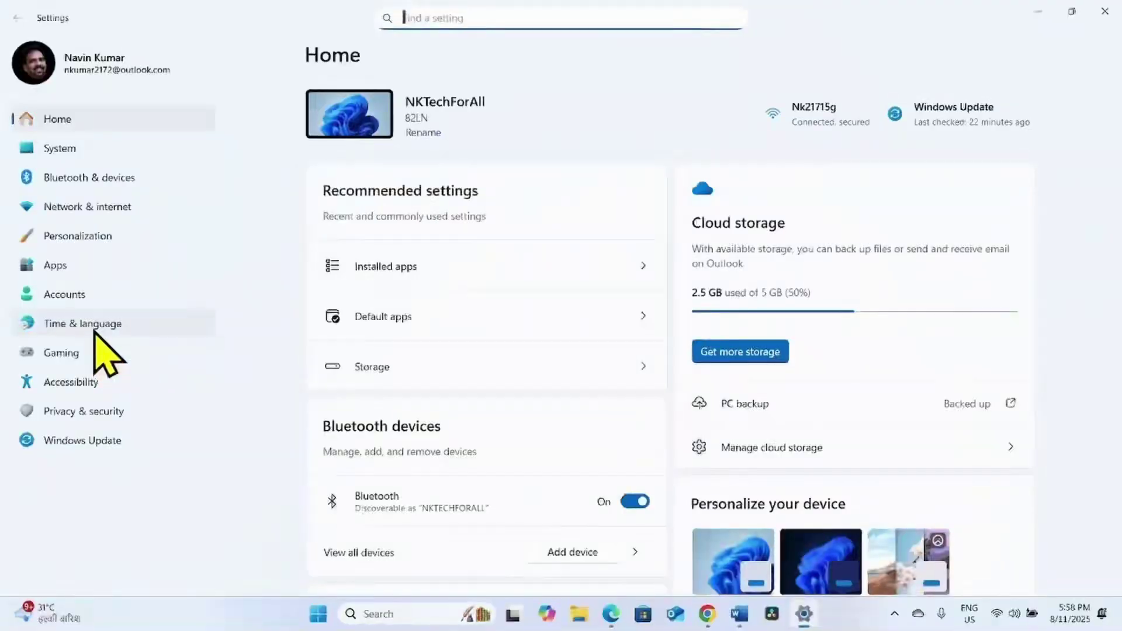
click(95, 328)
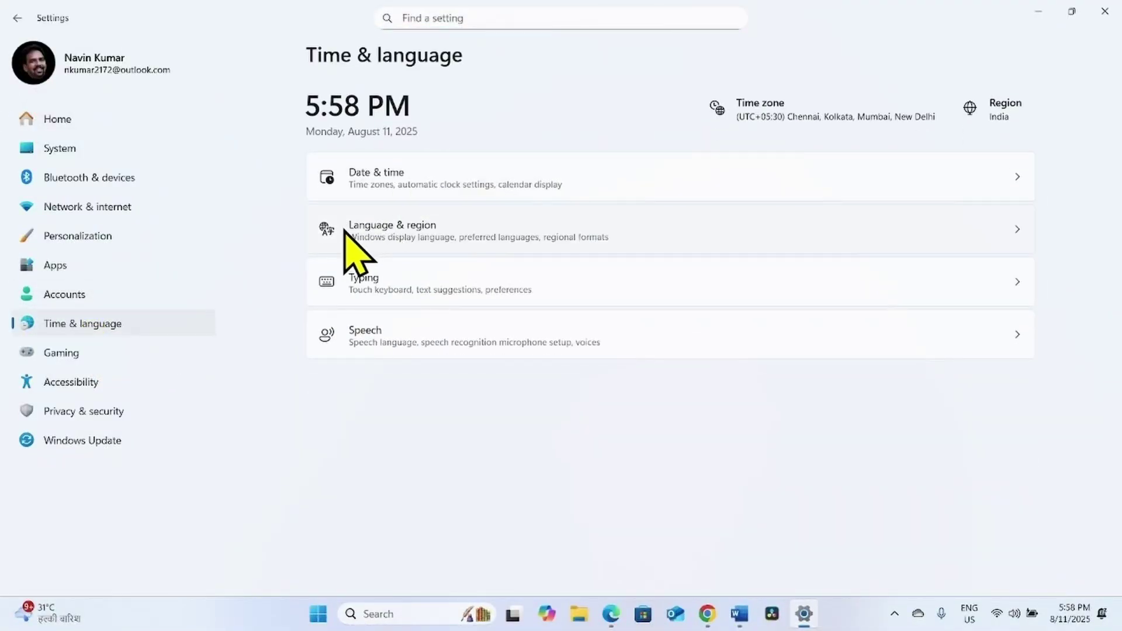
click(373, 233)
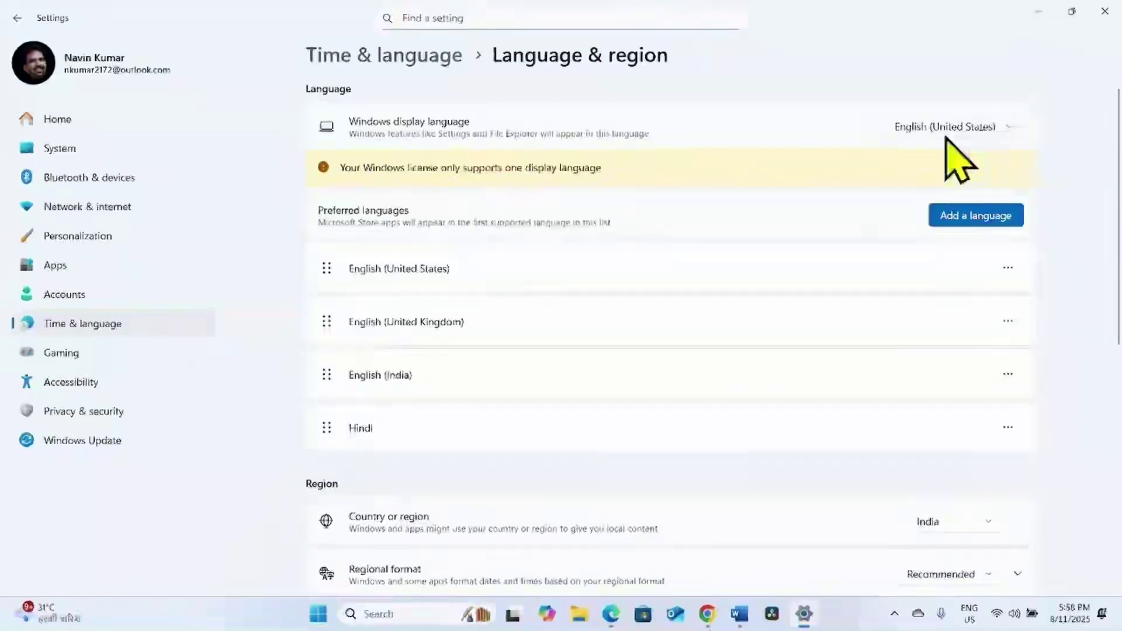
click(1107, 8)
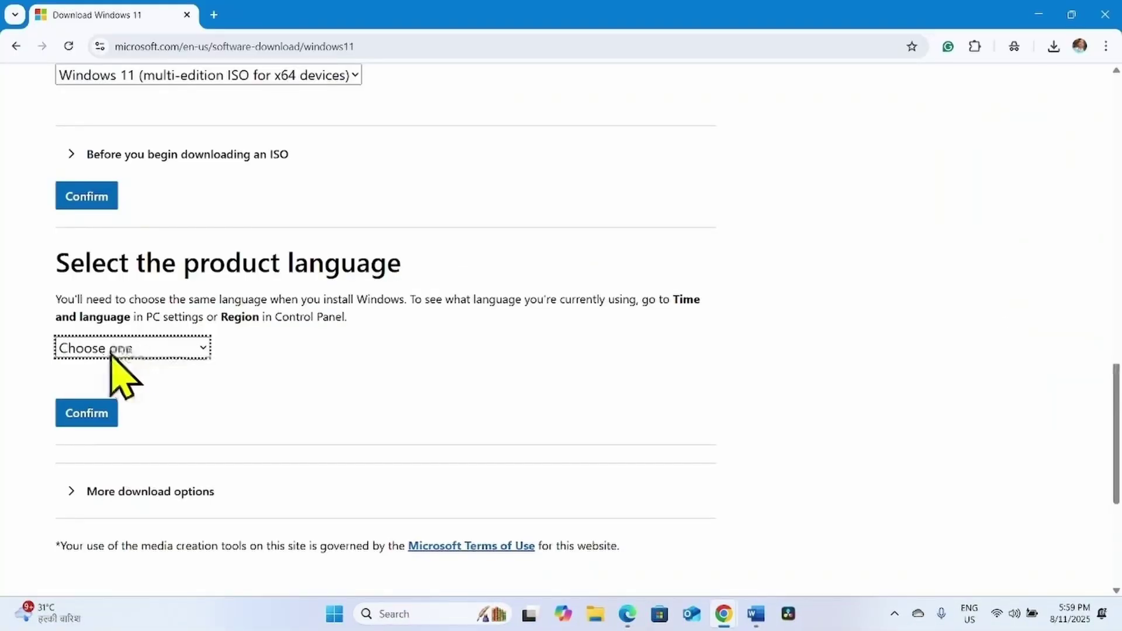
Choose English (United States) as the Windows 11 product language and confirm it.
click(149, 346)
scroll(156, 348, down, 1)
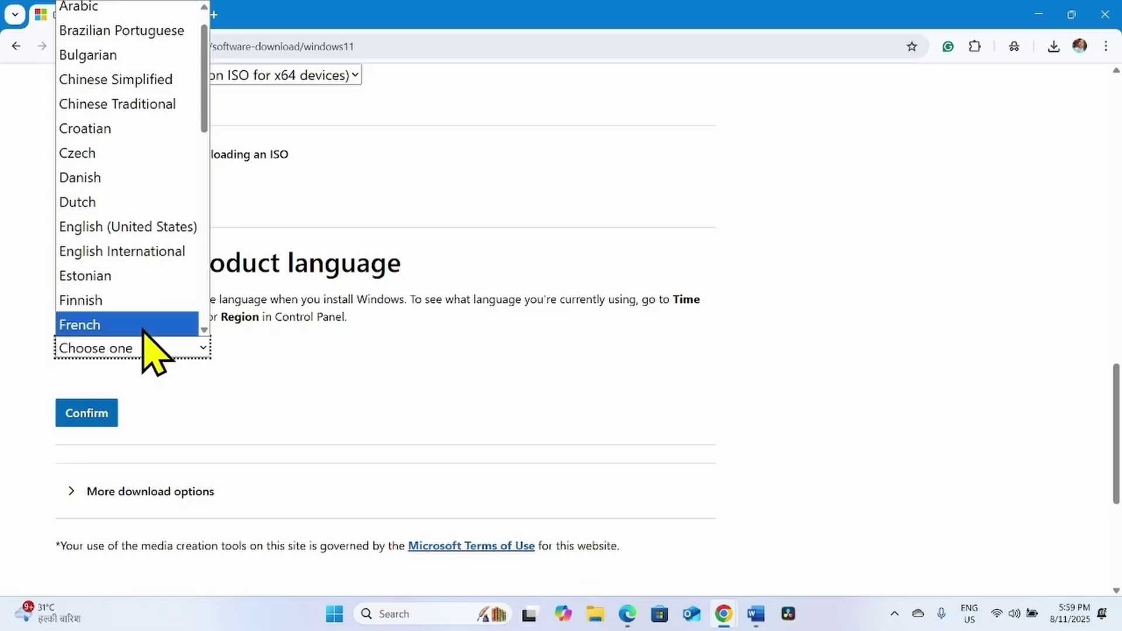
click(136, 229)
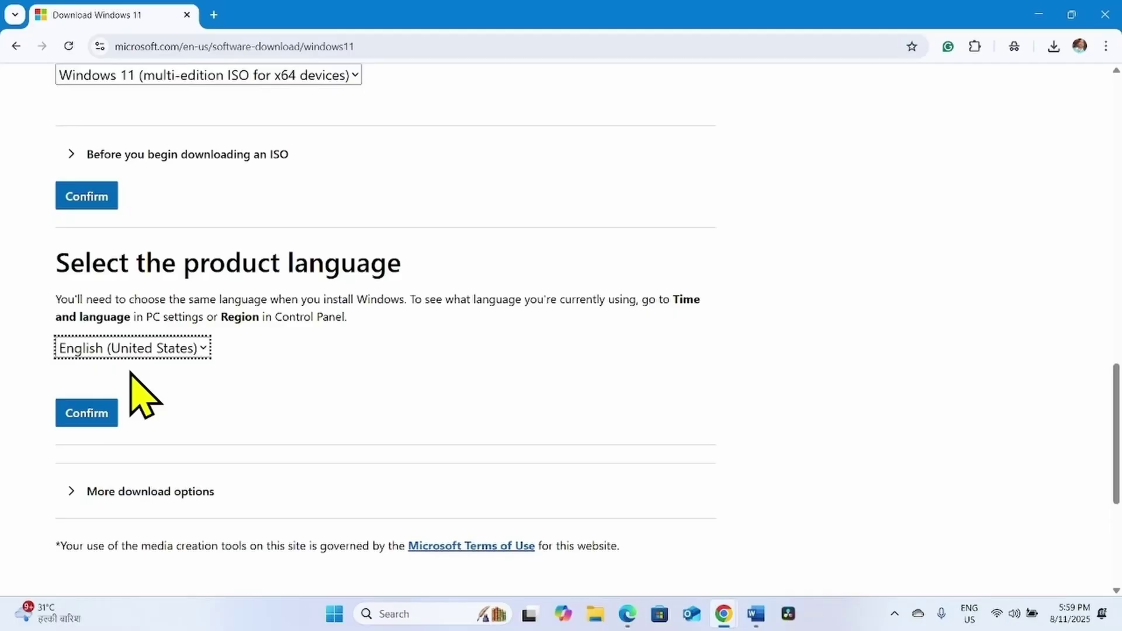
click(93, 415)
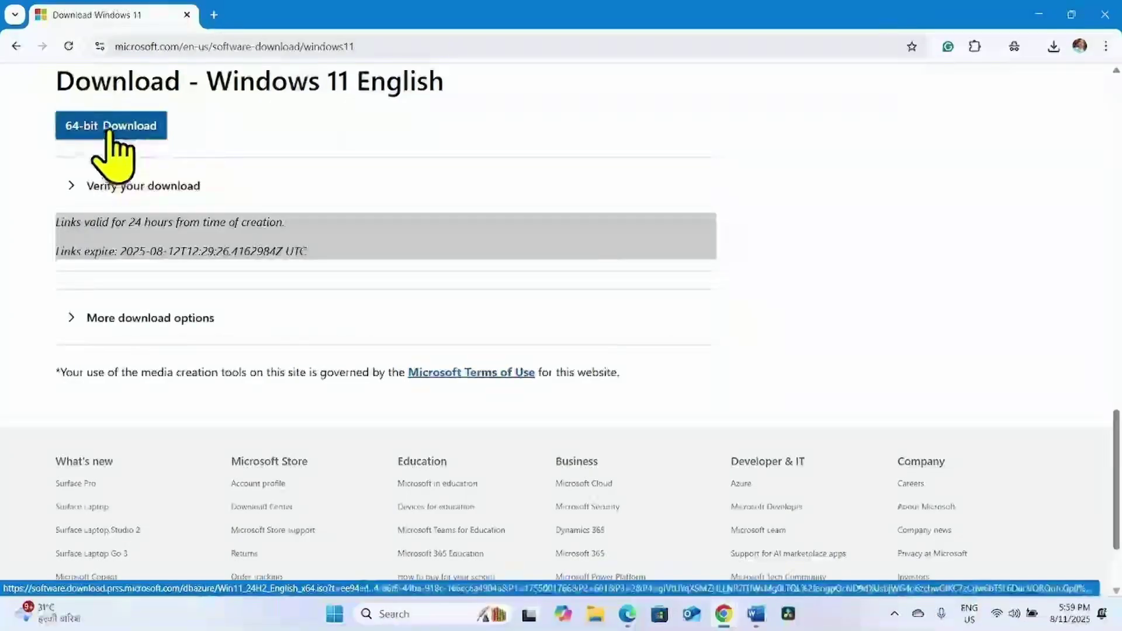
Download the 64-bit Win11_24H2_English_x64.iso, check its progress, and minimize Chrome.
click(109, 133)
click(1053, 46)
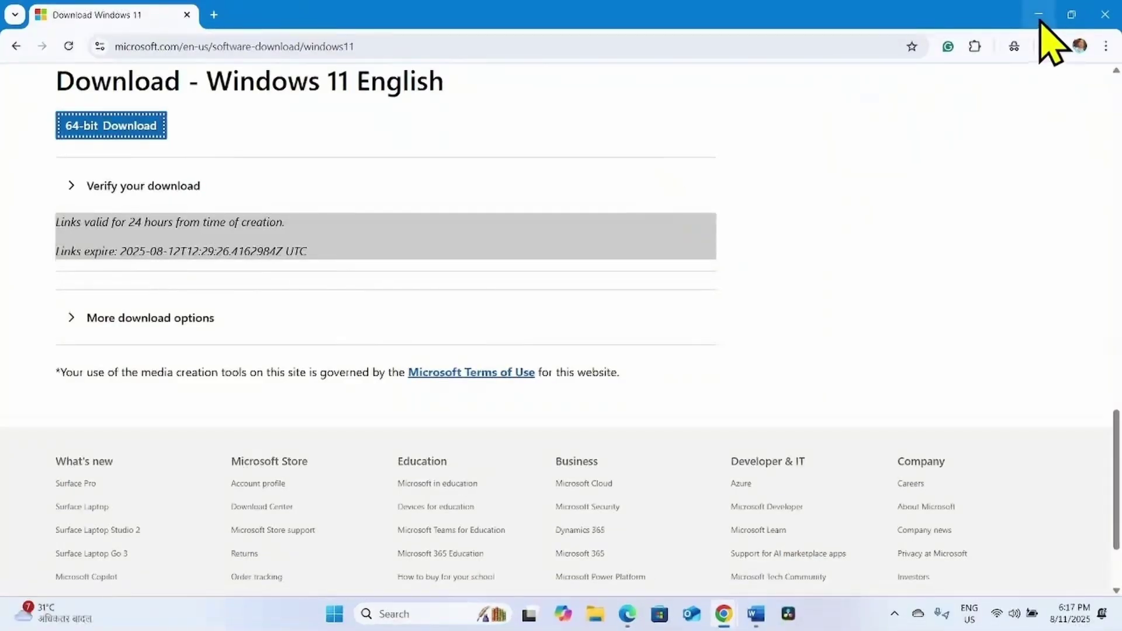
click(1039, 18)
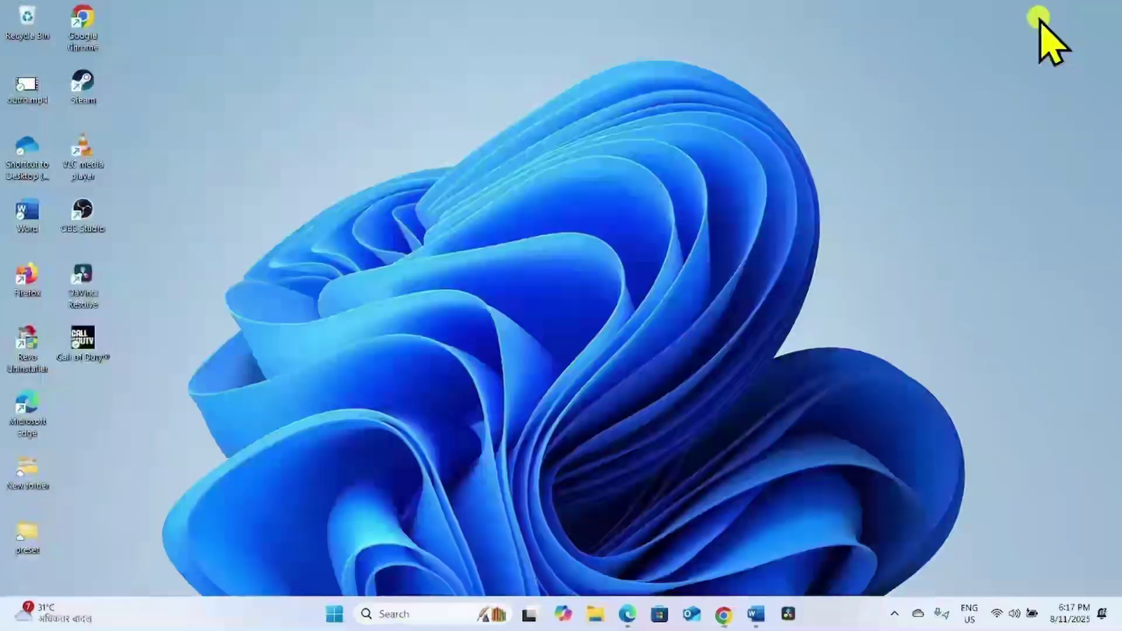
Mount Win11_24H2_English_x64.iso from the Downloads folder, allowing it past the security warning.
click(597, 620)
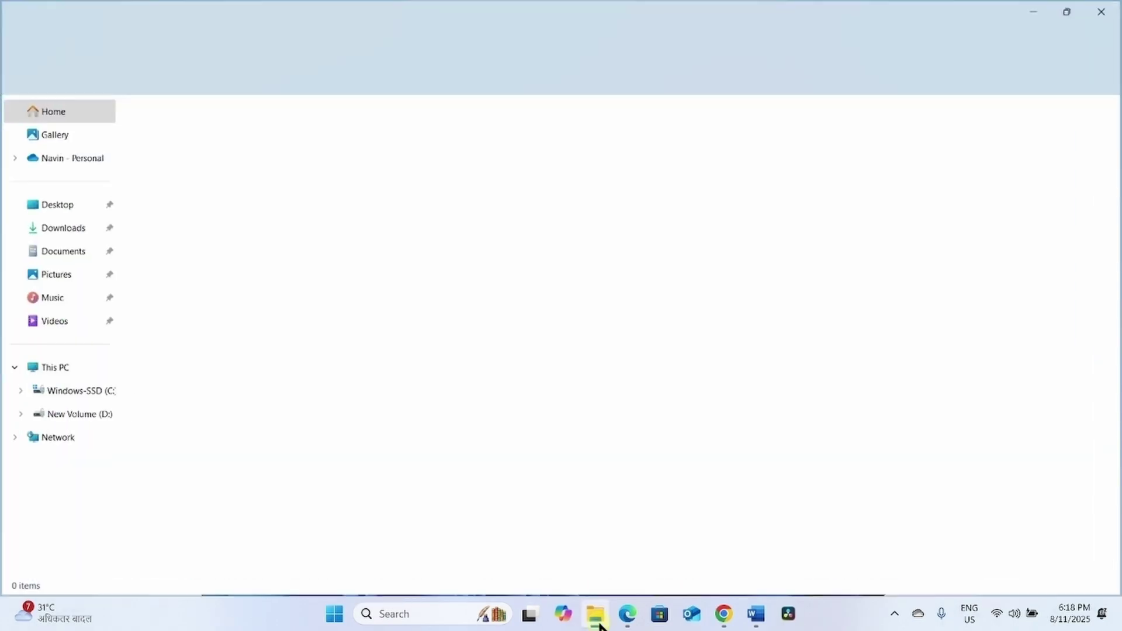
click(57, 229)
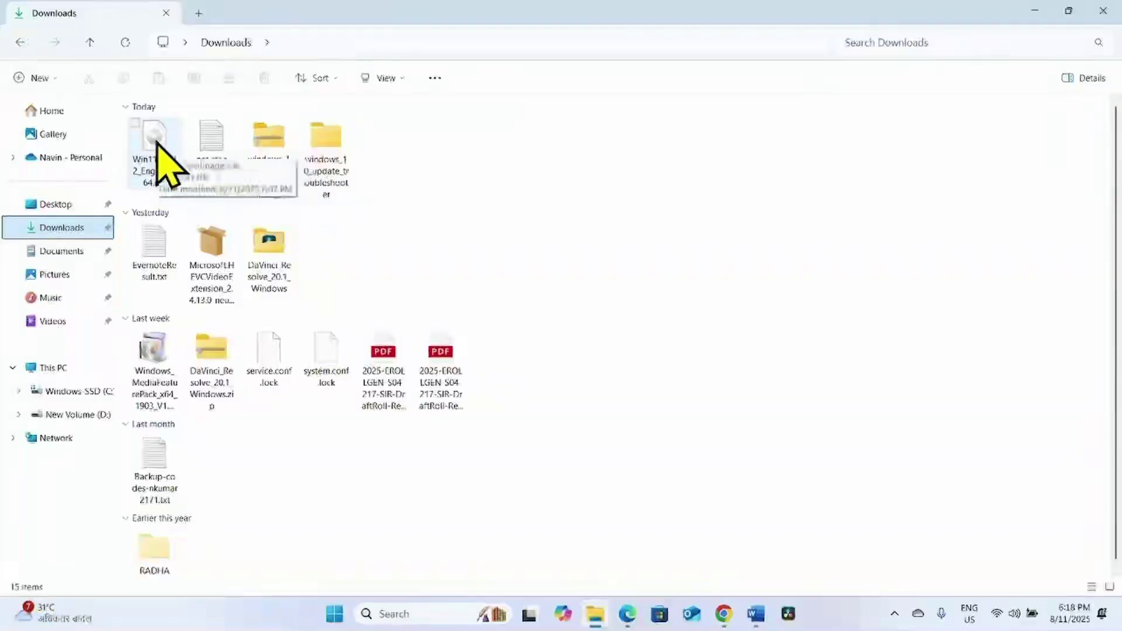
right_click(155, 145)
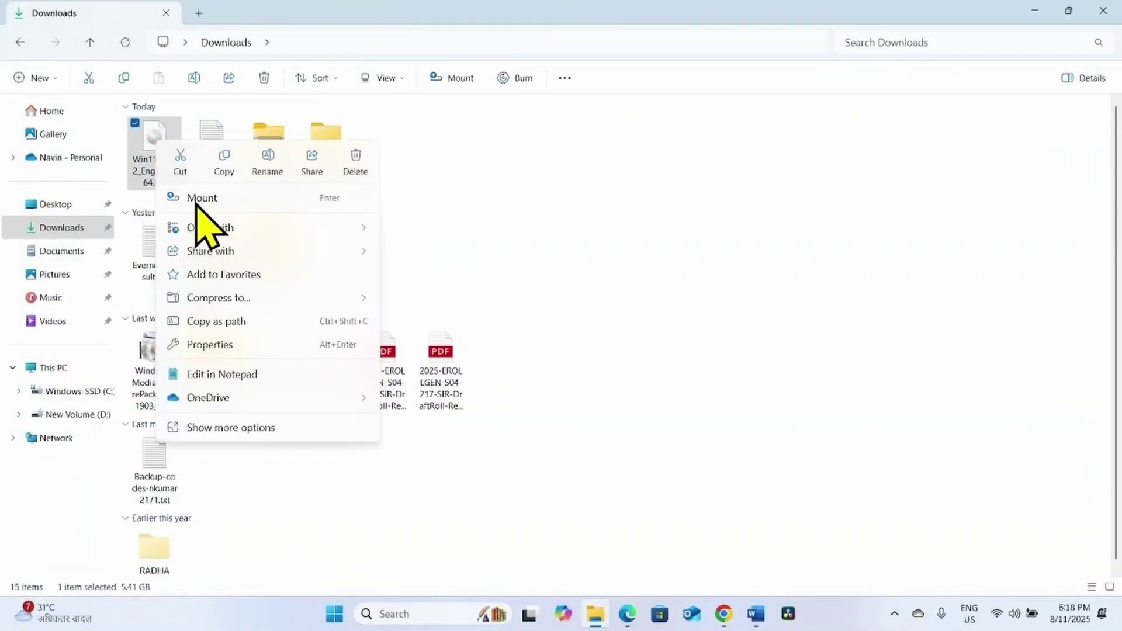
click(198, 199)
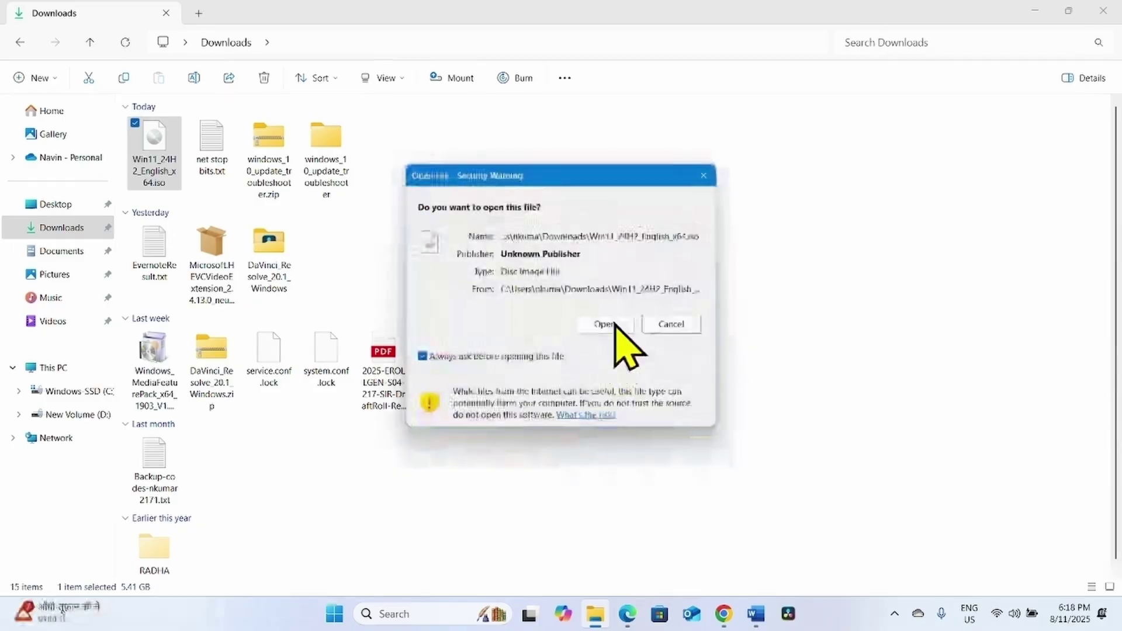
click(614, 325)
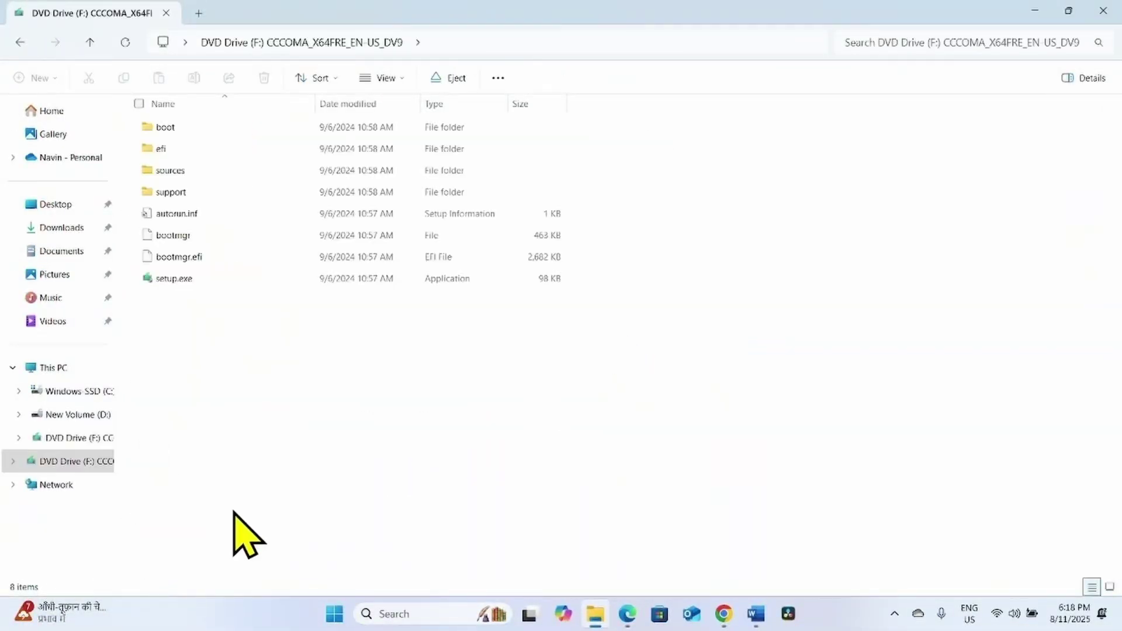
Launch setup.exe from the mounted DVD Drive (F:) and close File Explorer.
right_click(175, 279)
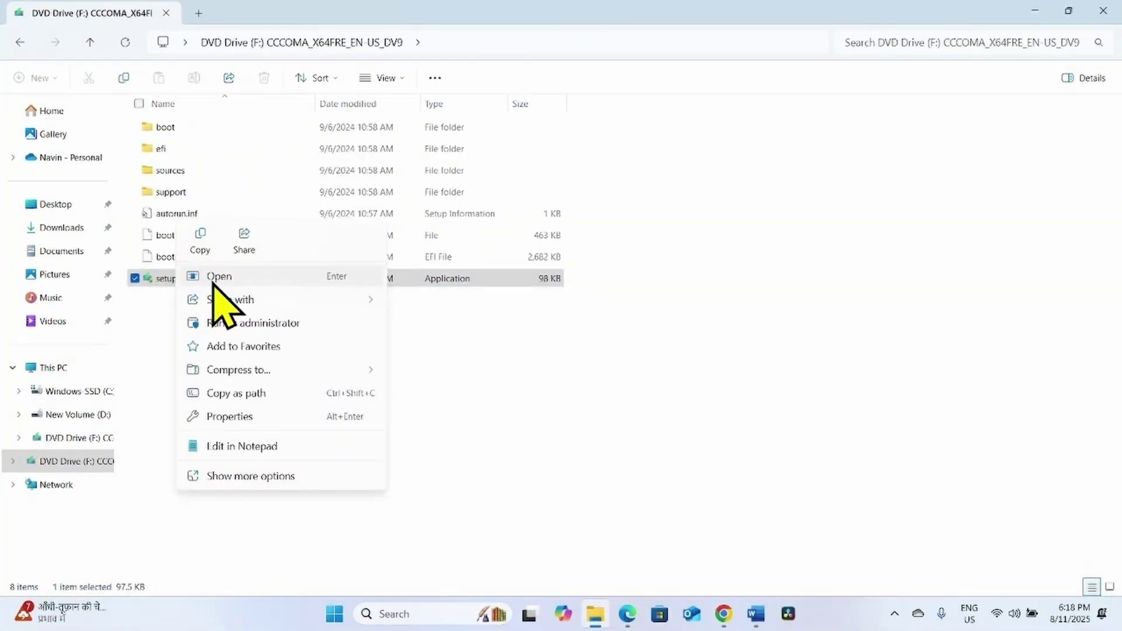
click(213, 279)
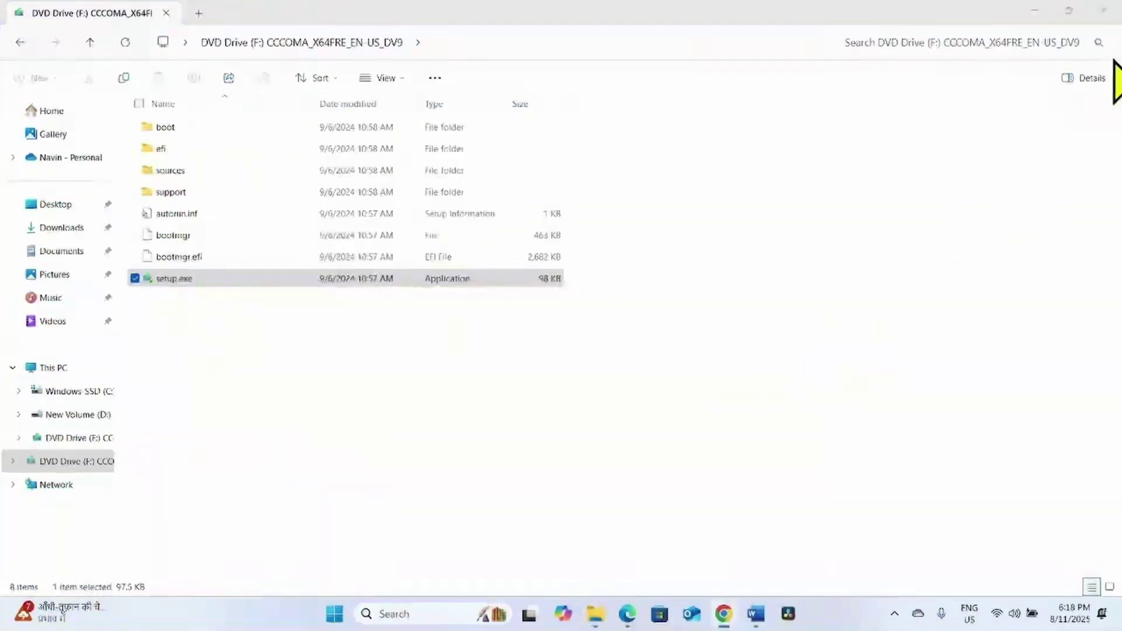
click(1114, 8)
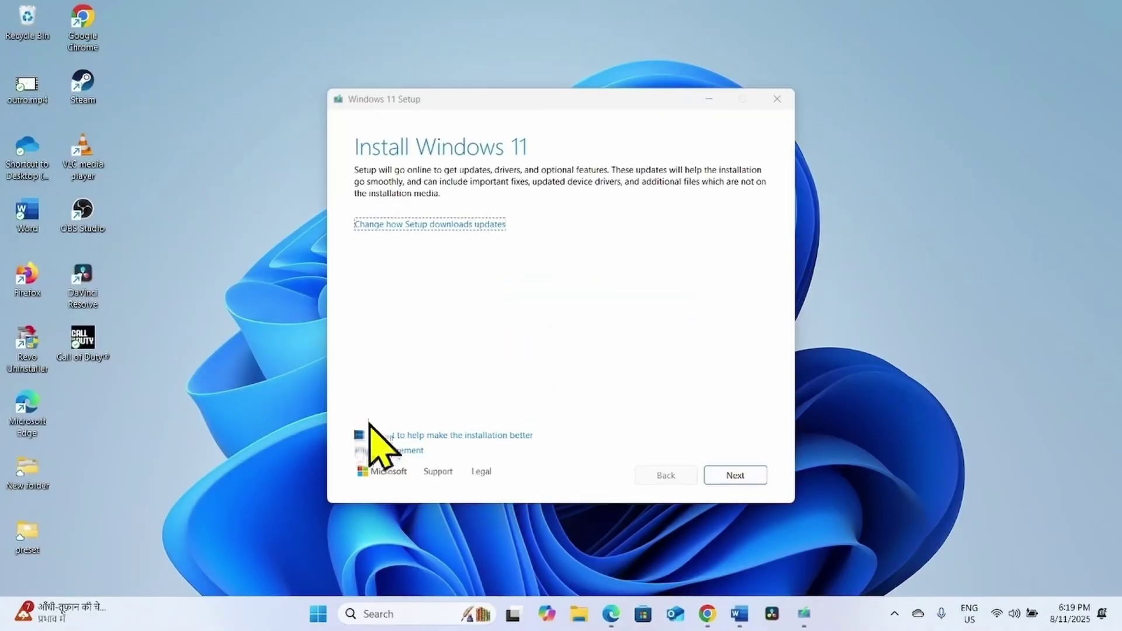
Opt out of installation feedback, accept the license terms, and begin installing Windows 11.
click(359, 436)
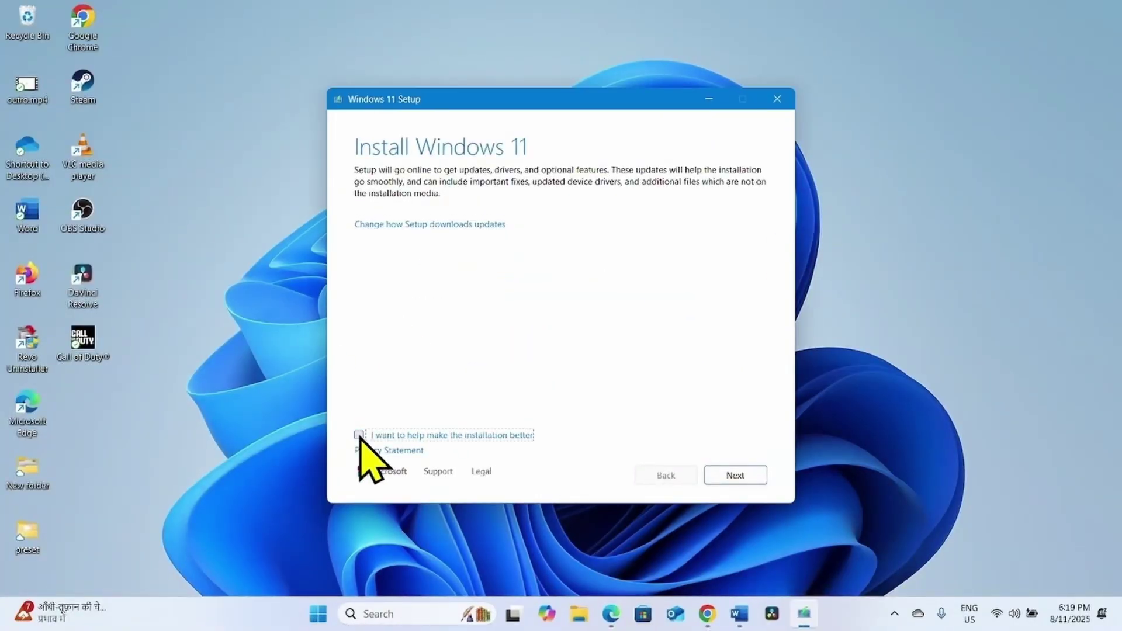
click(747, 475)
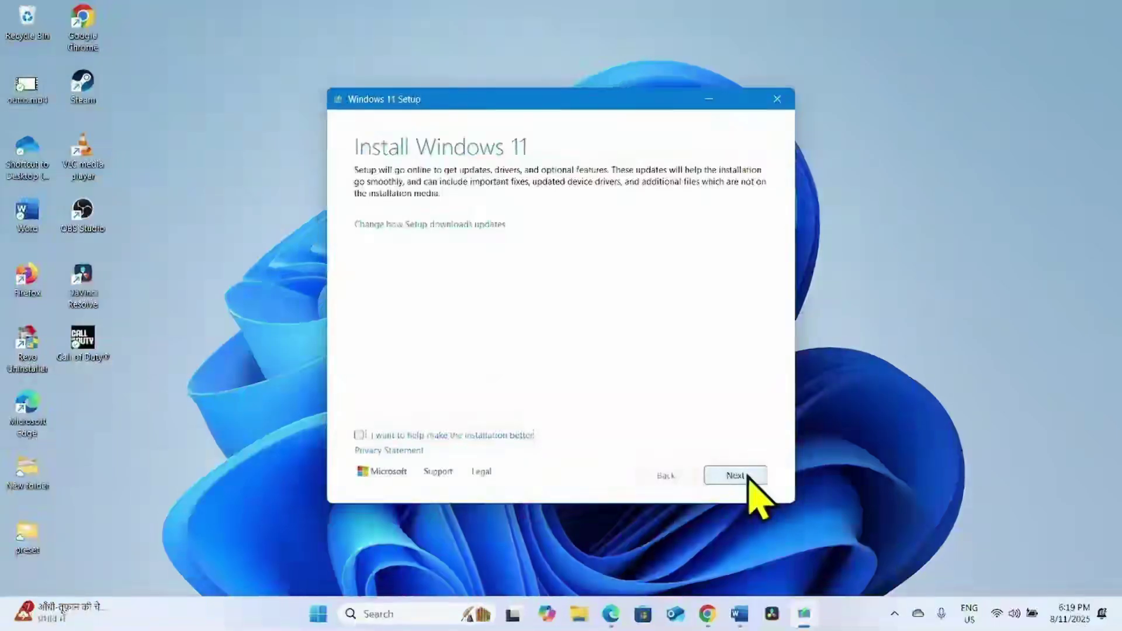
click(735, 475)
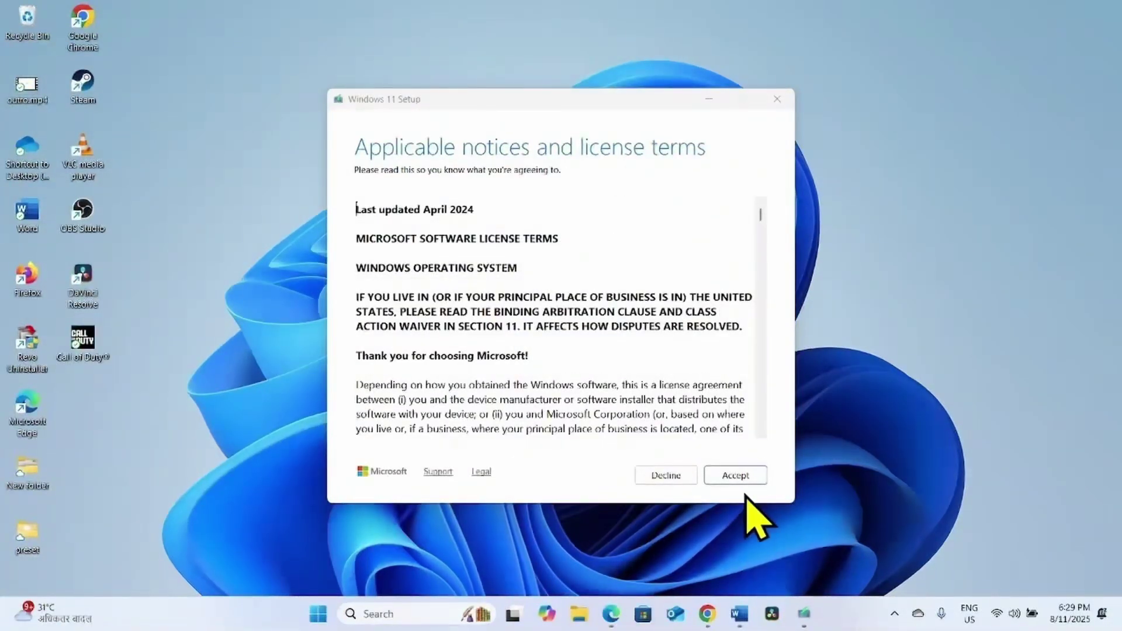
click(736, 475)
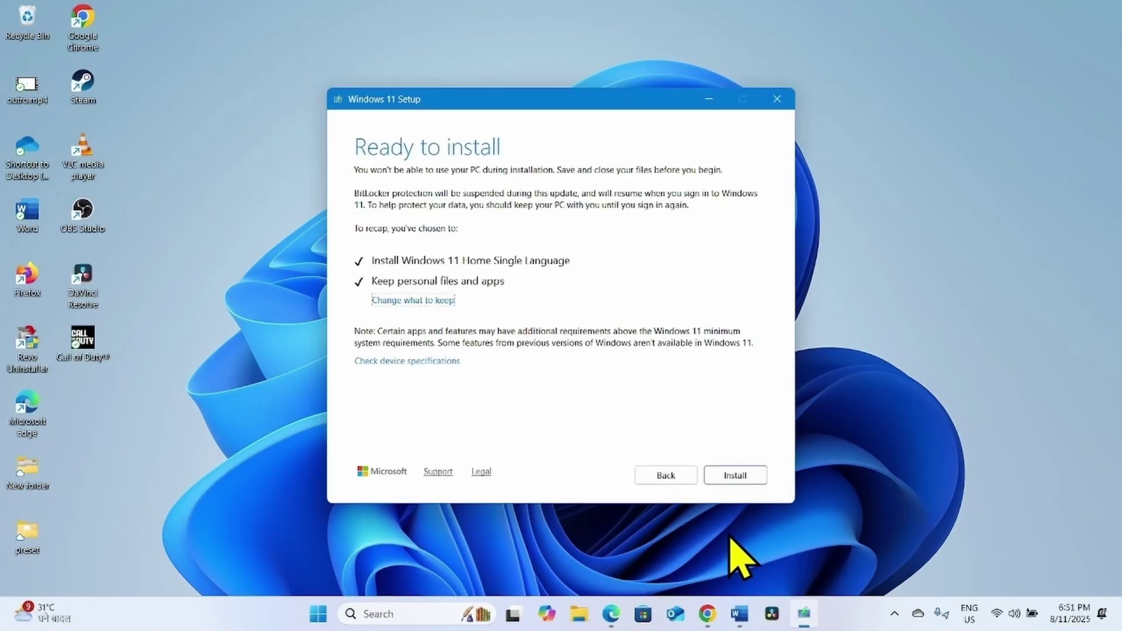
click(722, 480)
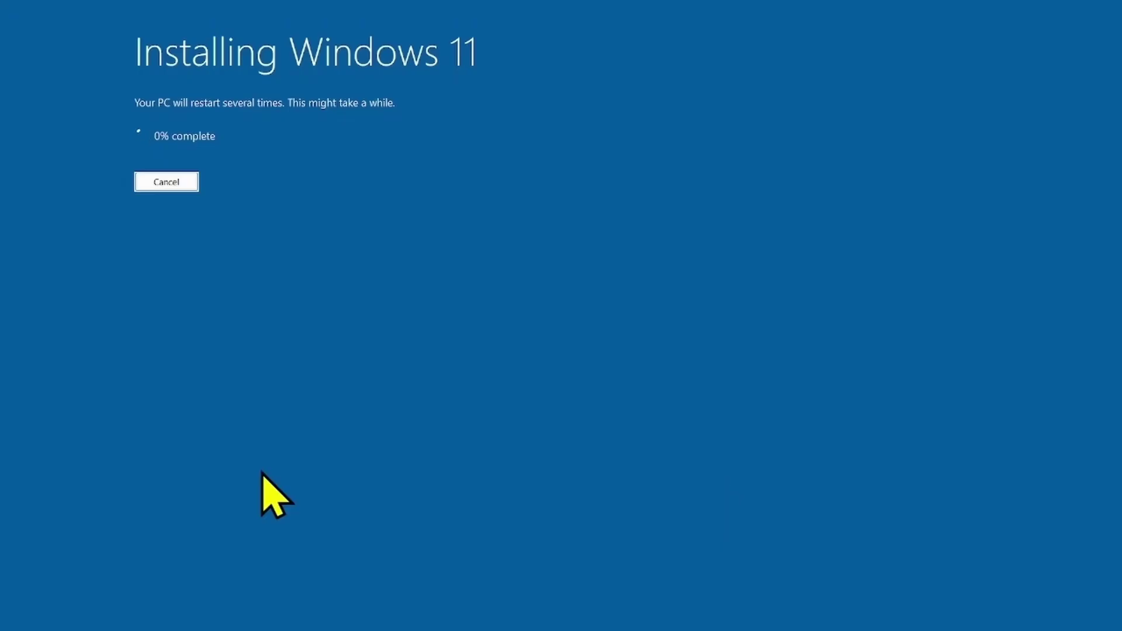